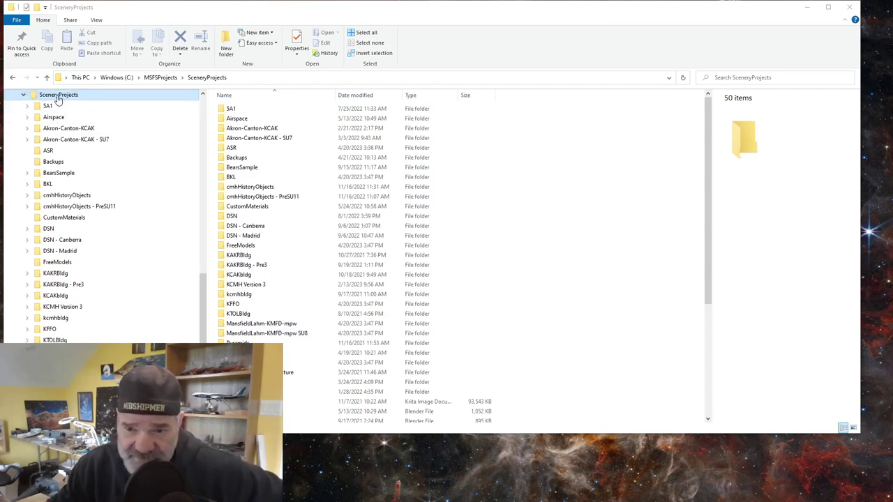
# - Create a folder named 5A1New inside SceneryProjects, open it, and minimize the file window
pyautogui.click(60, 98)
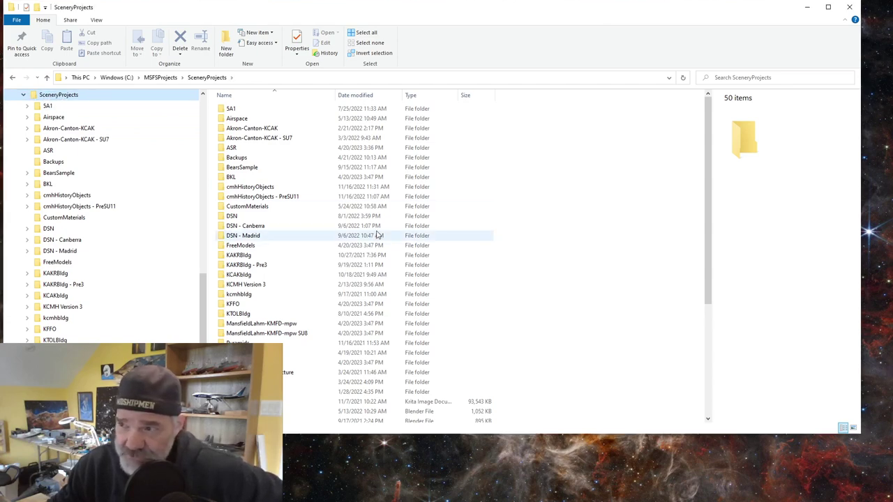
pyautogui.rightClick(524, 270)
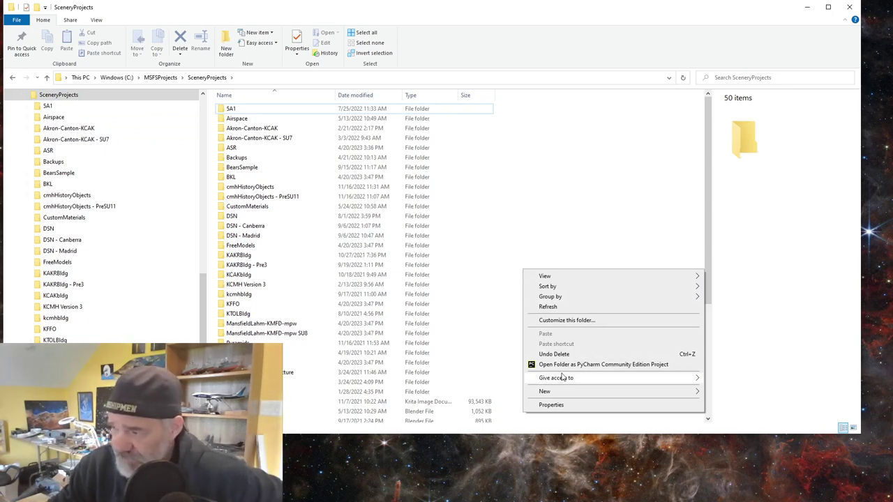
pyautogui.moveTo(543, 392)
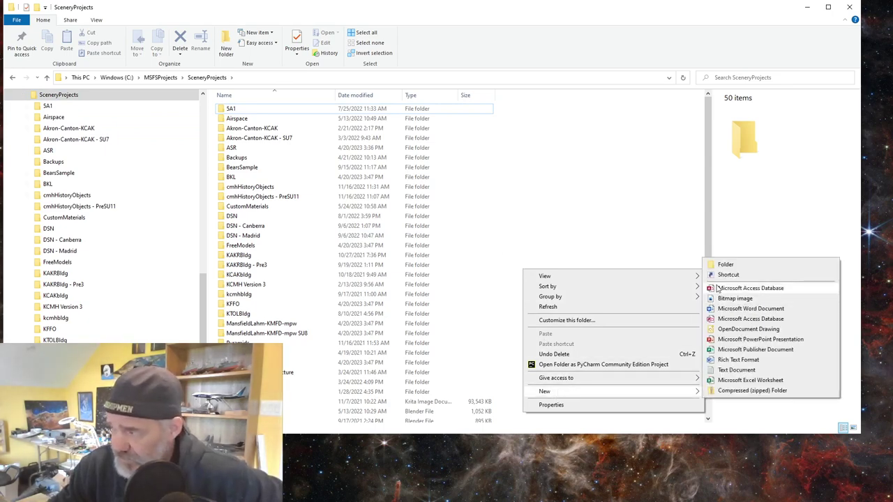
pyautogui.click(726, 265)
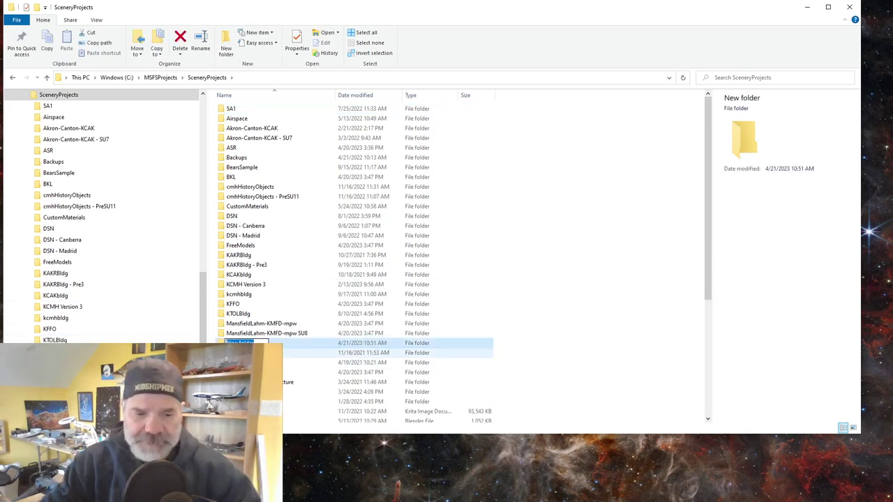
pyautogui.write('5A1')
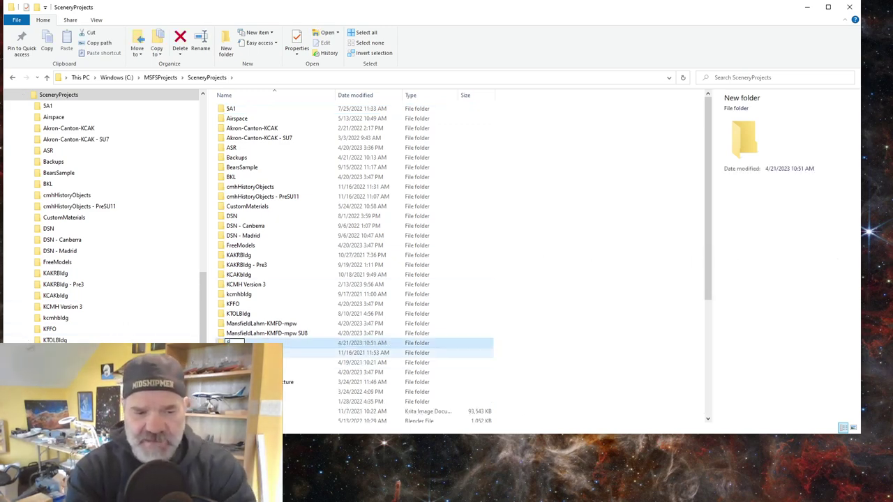
pyautogui.write('New')
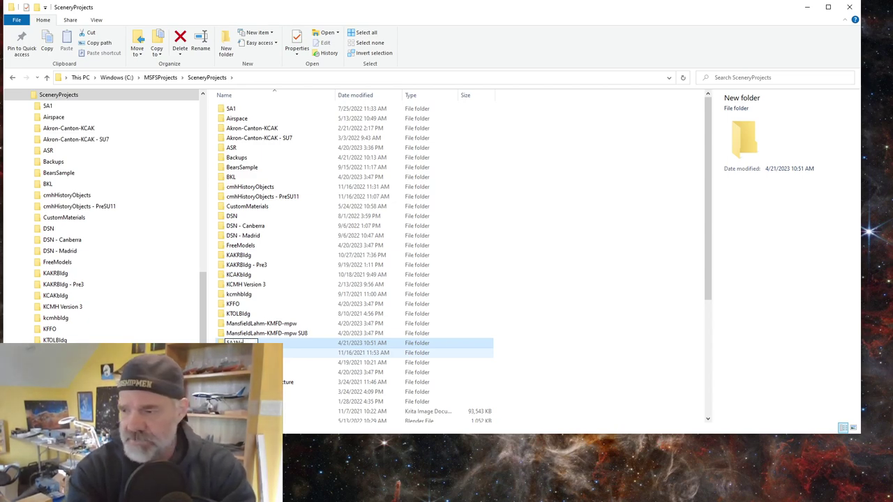
pyautogui.press('Return')
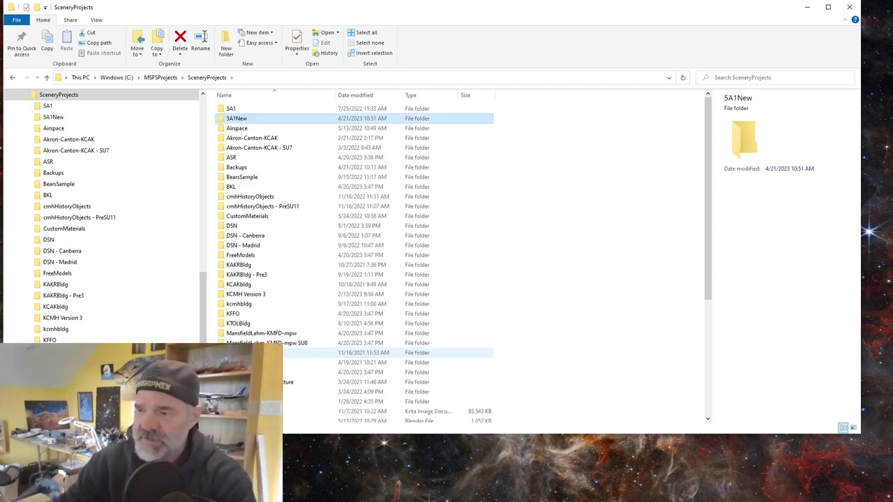
pyautogui.doubleClick(241, 123)
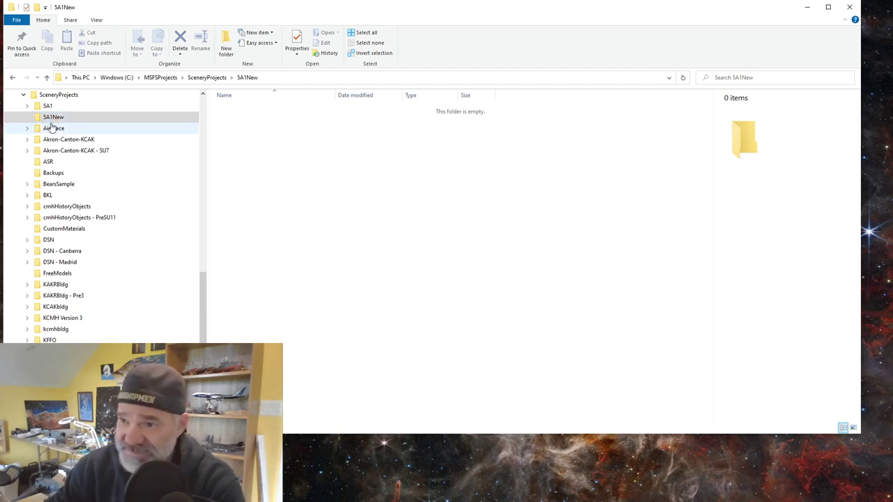
pyautogui.click(807, 7)
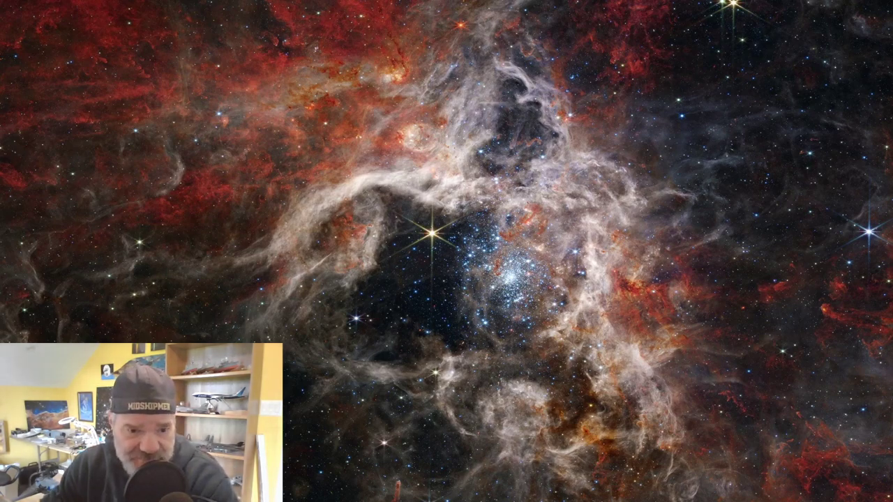
# - Switch to Google Earth Pro and examine Norwalk-Huron County Airport, its runway and buildings, and the neighbouring Summit Motorsports Park
pyautogui.hotkey('alt', 'Tab')
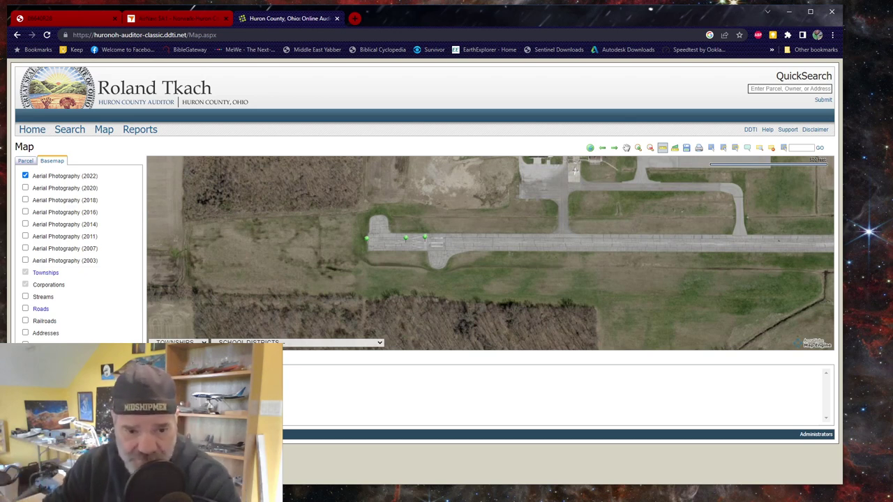
pyautogui.hotkey('alt', 'Tab')
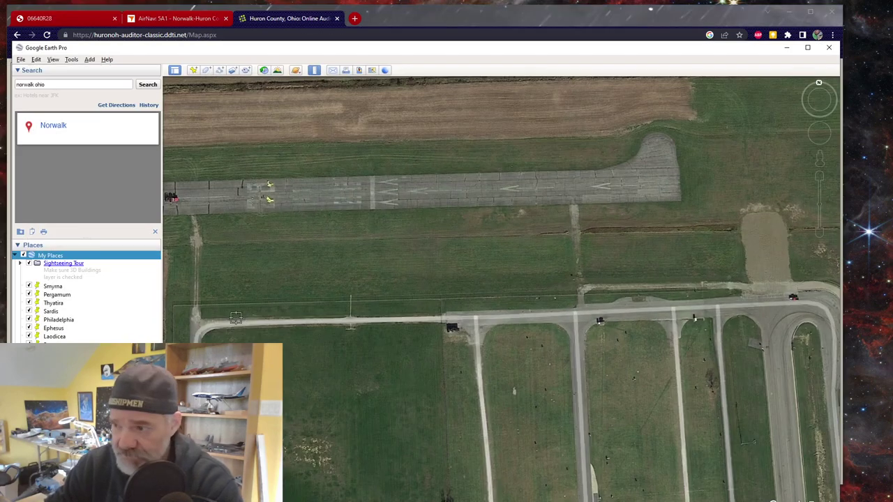
pyautogui.scroll(-3, 286, 258)
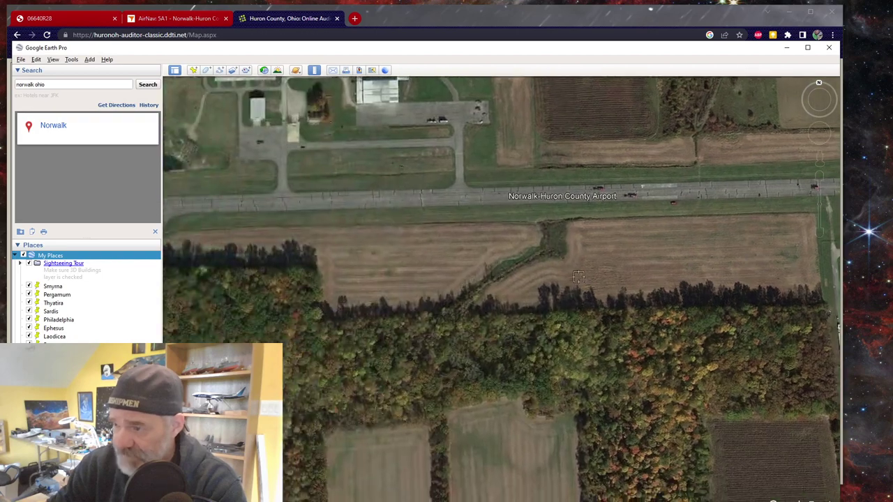
pyautogui.moveTo(346, 271); pyautogui.dragTo(428, 345)
pyautogui.scroll(-2, 382, 314)
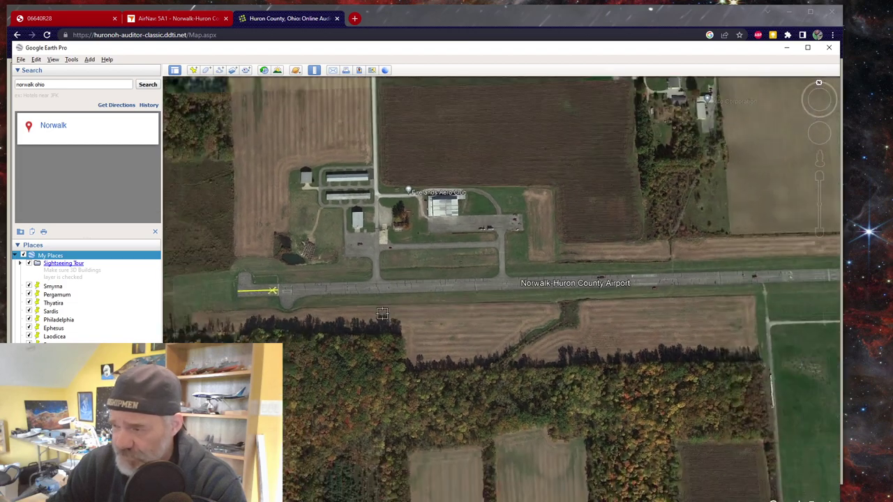
pyautogui.scroll(-2, 446, 325)
pyautogui.moveTo(536, 340); pyautogui.dragTo(425, 303)
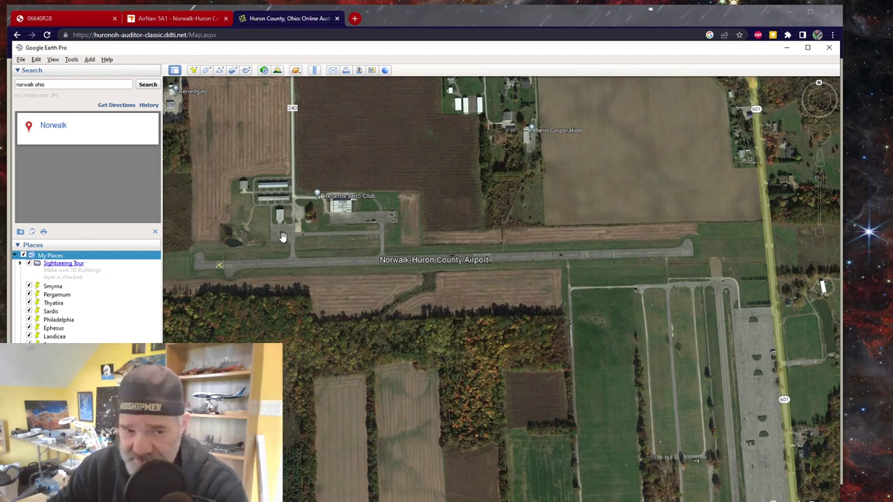
pyautogui.moveTo(631, 407); pyautogui.dragTo(270, 155)
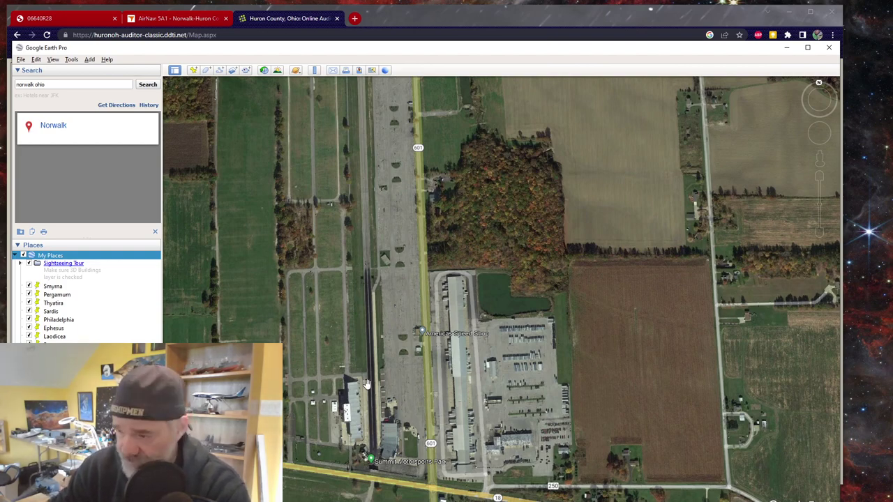
pyautogui.scroll(-2, 368, 383)
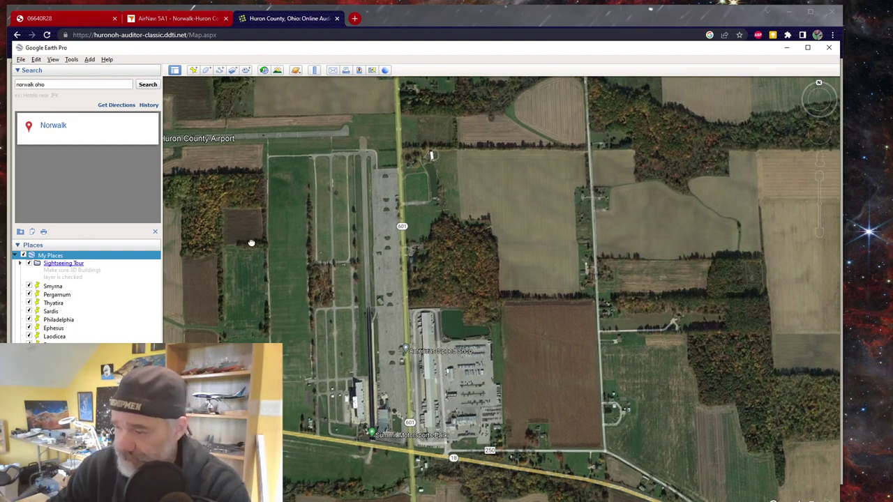
pyautogui.moveTo(251, 243); pyautogui.dragTo(390, 213)
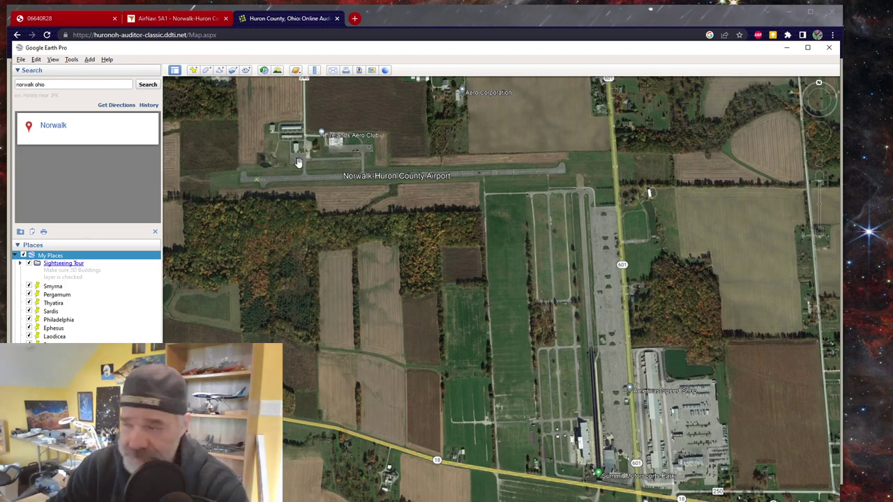
pyautogui.moveTo(374, 166); pyautogui.dragTo(424, 279)
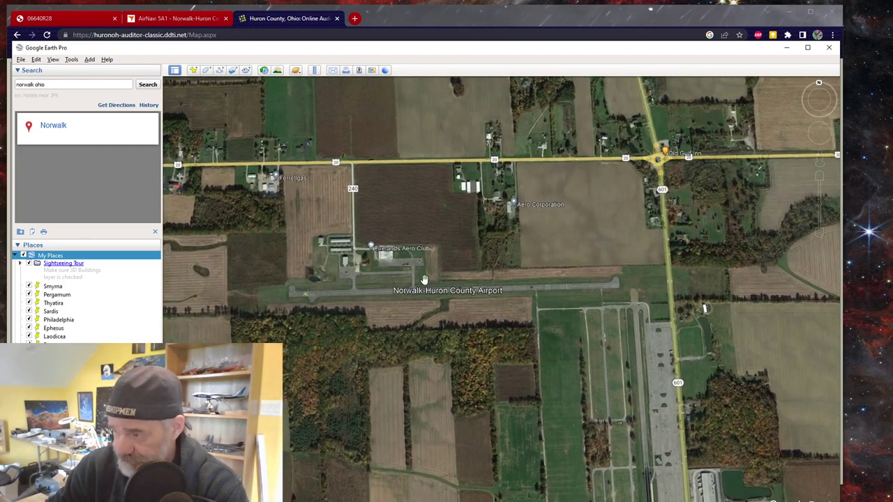
pyautogui.scroll(1, 394, 280)
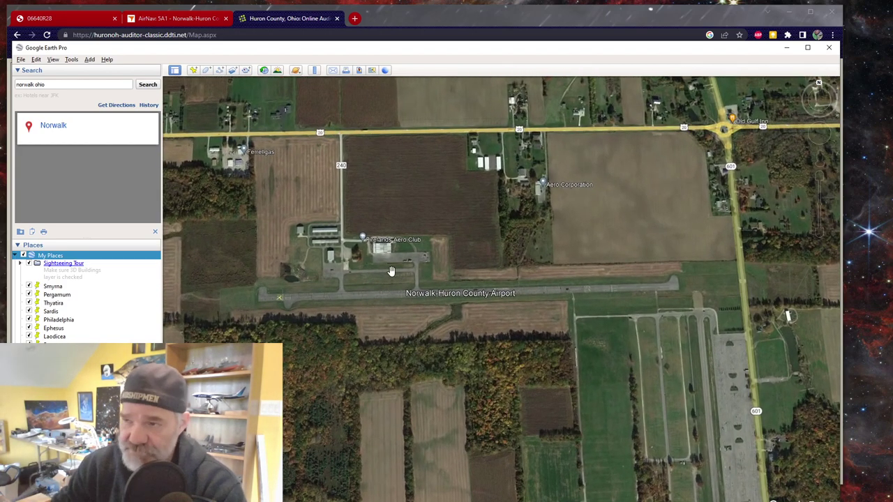
# - Switch to the browser and review AirNav's 5A1 communications and runway data, plus the RNAV (GPS) RWY 28 chart
pyautogui.click(166, 20)
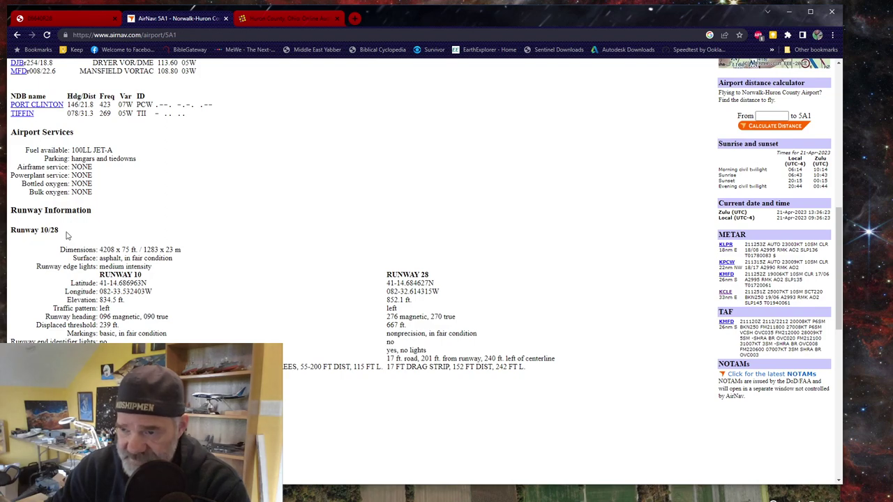
pyautogui.scroll(4, 229, 289)
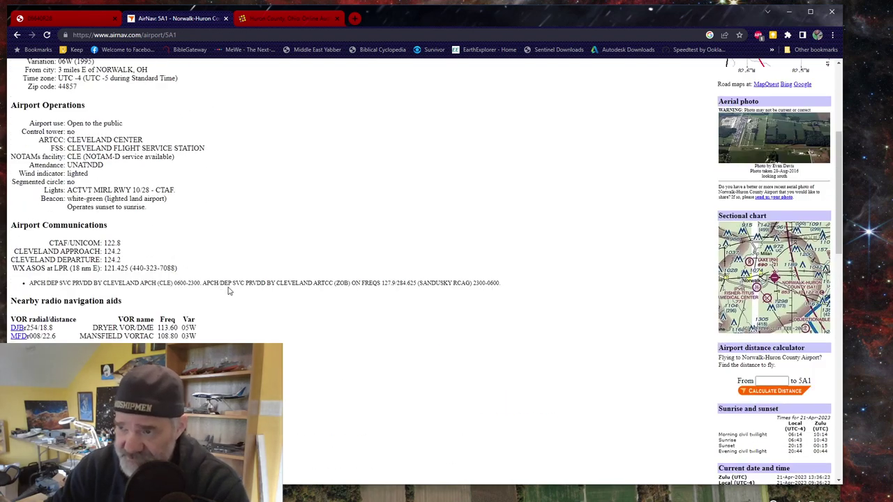
pyautogui.scroll(-5, 328, 254)
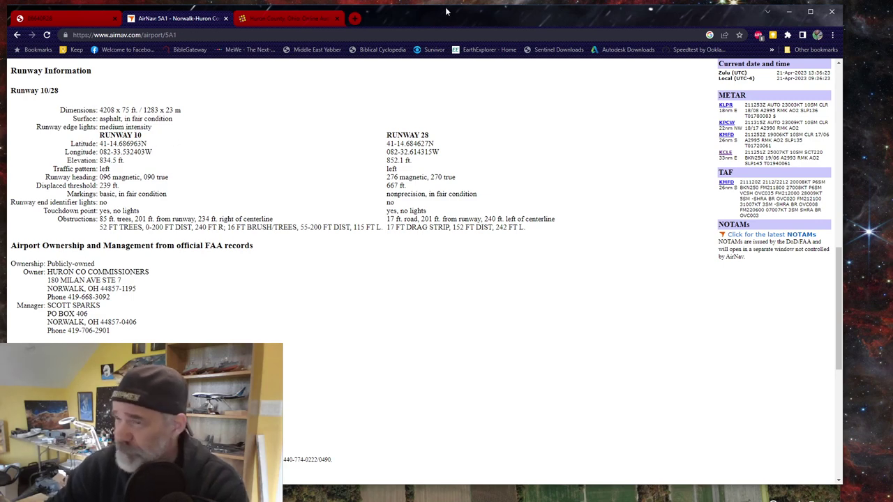
pyautogui.click(68, 19)
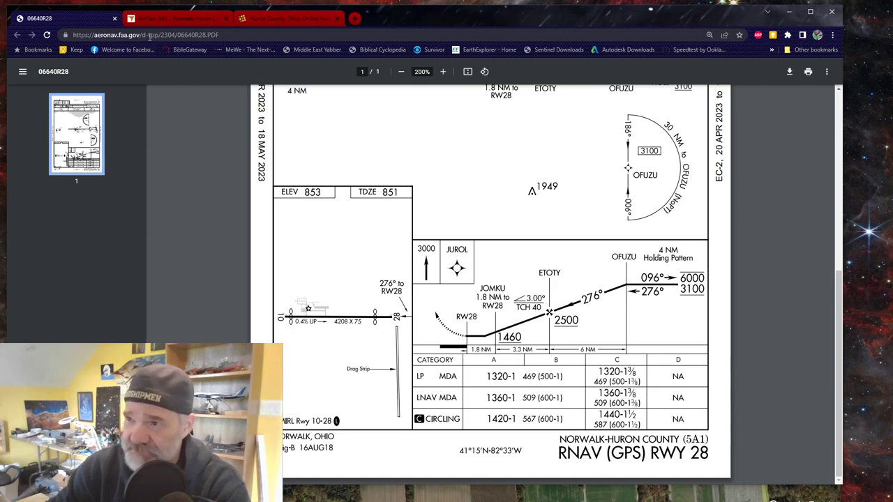
pyautogui.click(161, 19)
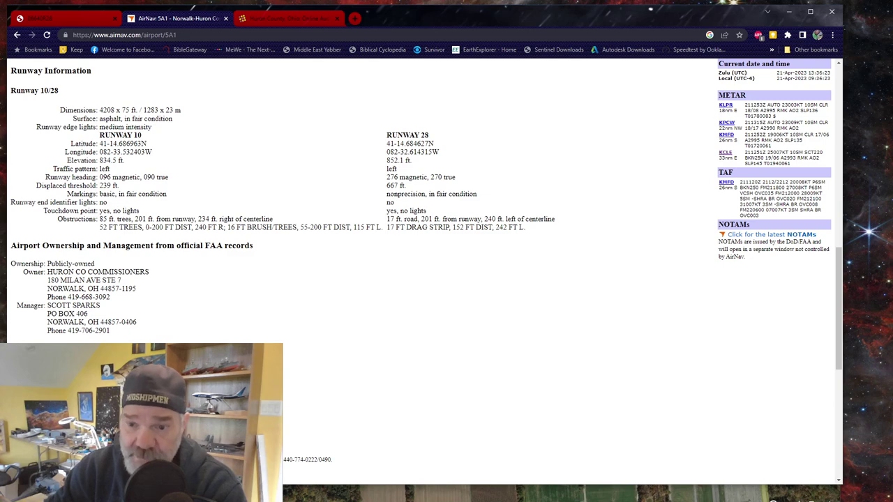
# - Switch to Microsoft Flight Simulator and choose 5A1 Norwalk-Huron Co as the departure airport on the world map
pyautogui.hotkey('alt', 'Tab')
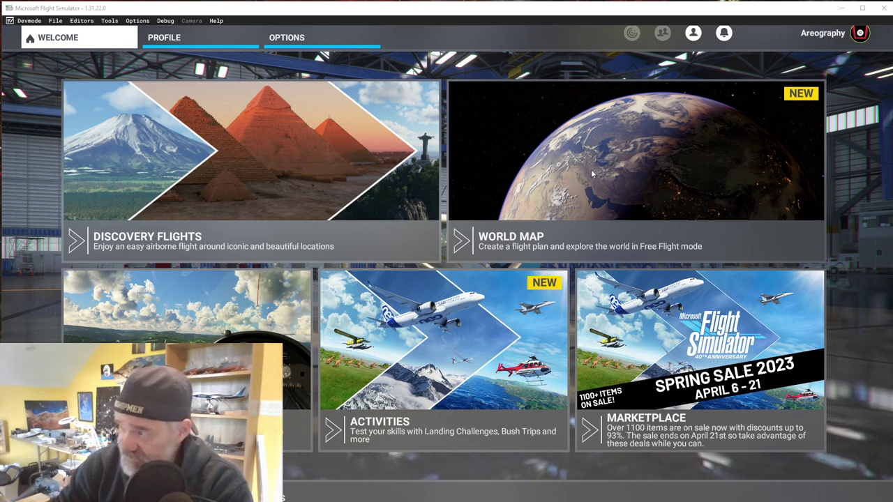
pyautogui.click(555, 178)
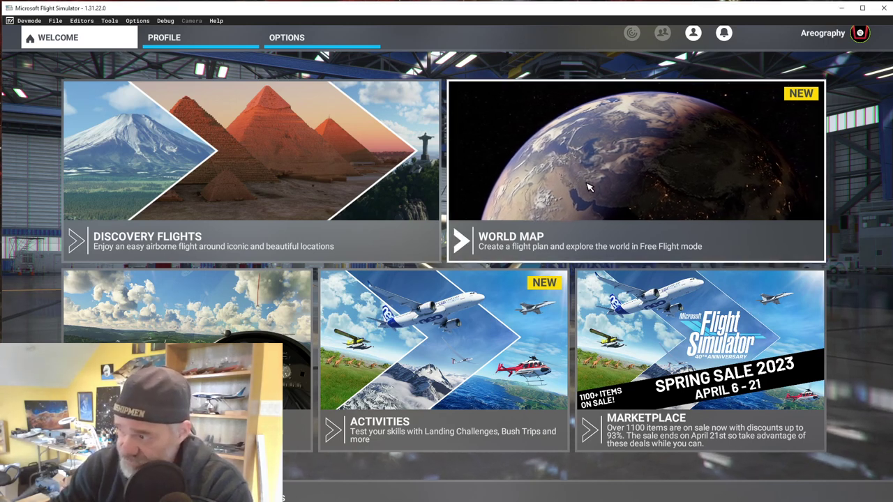
pyautogui.click(558, 178)
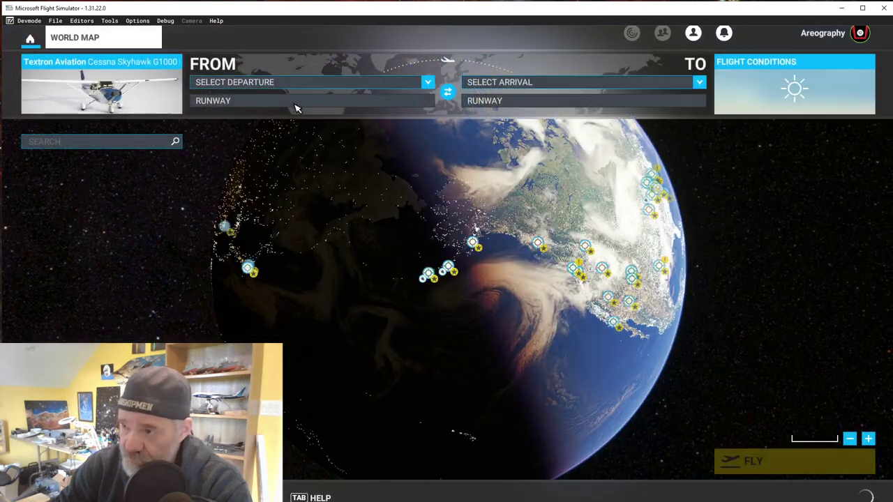
pyautogui.click(255, 82)
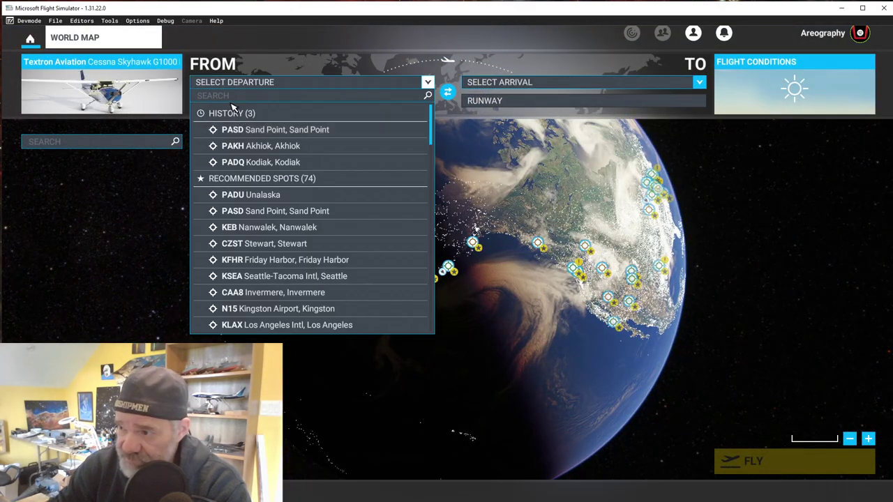
pyautogui.click(231, 97)
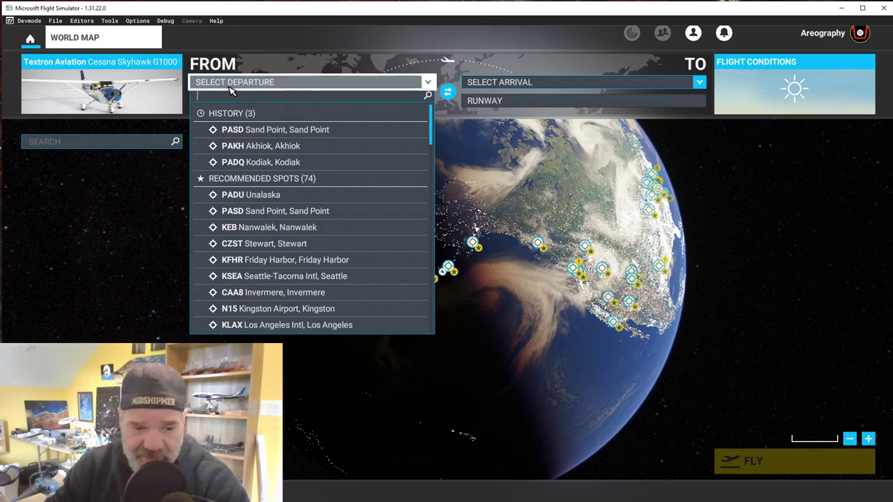
pyautogui.write('5a1')
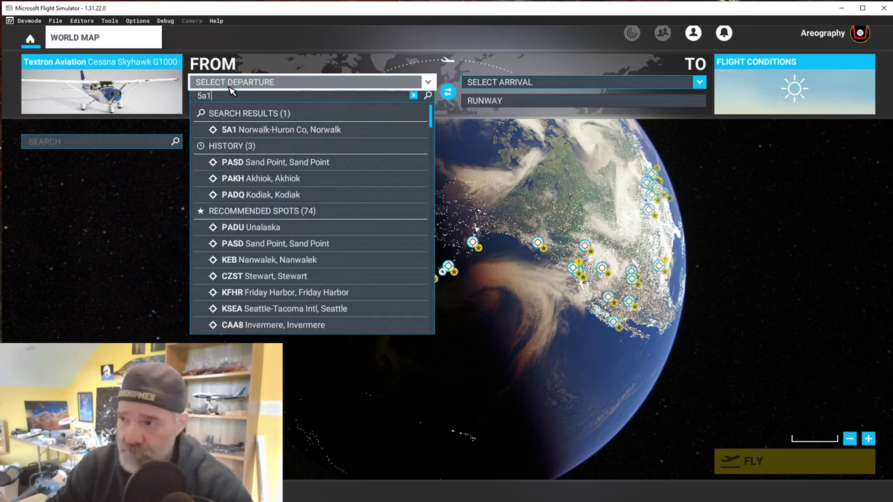
pyautogui.click(259, 130)
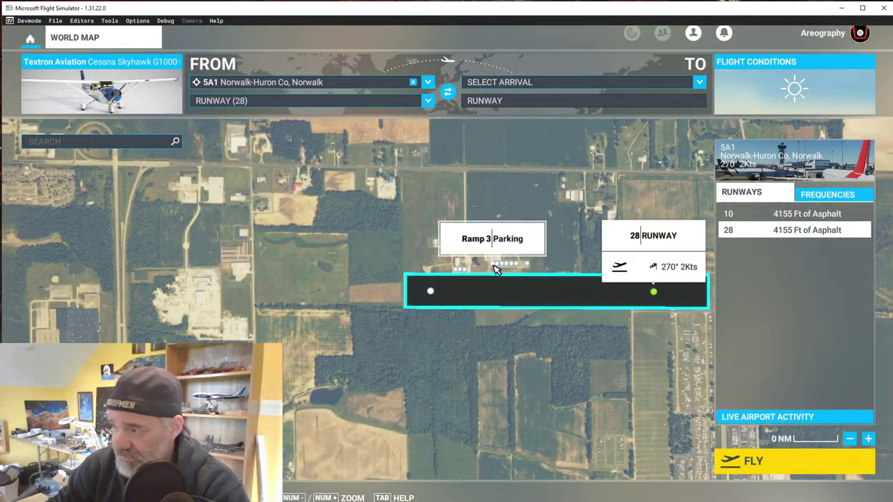
# - Set Ramp 3 Parking as the departure spot and launch the flight
pyautogui.click(494, 265)
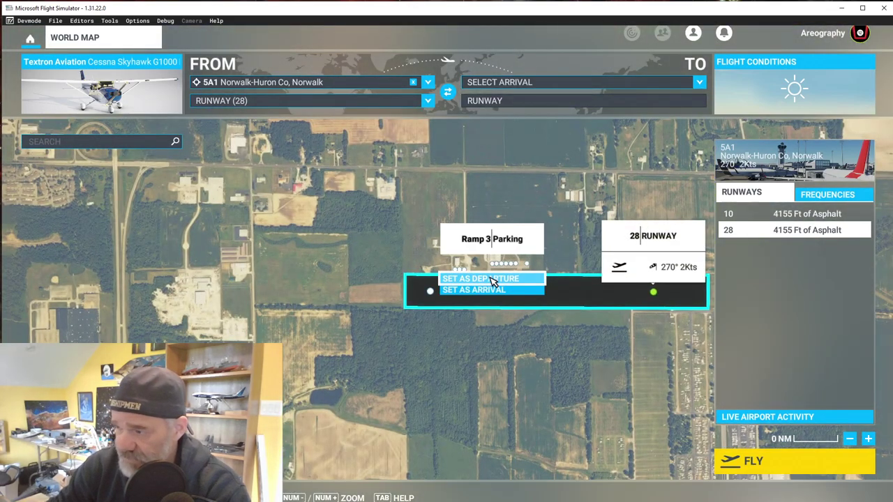
pyautogui.click(492, 279)
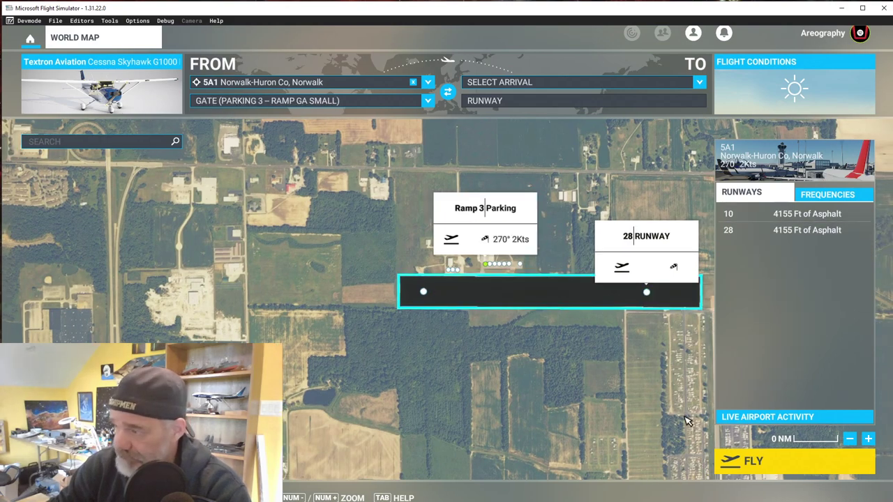
pyautogui.click(777, 463)
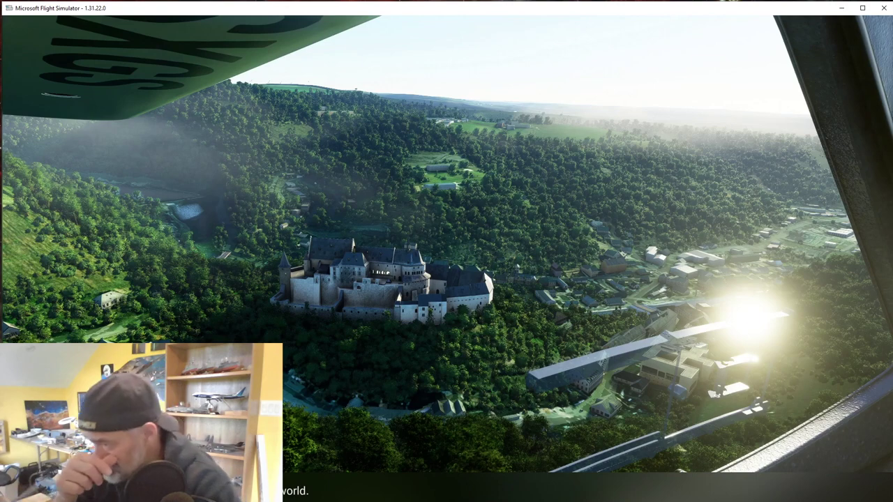
pyautogui.moveTo(179, 273)
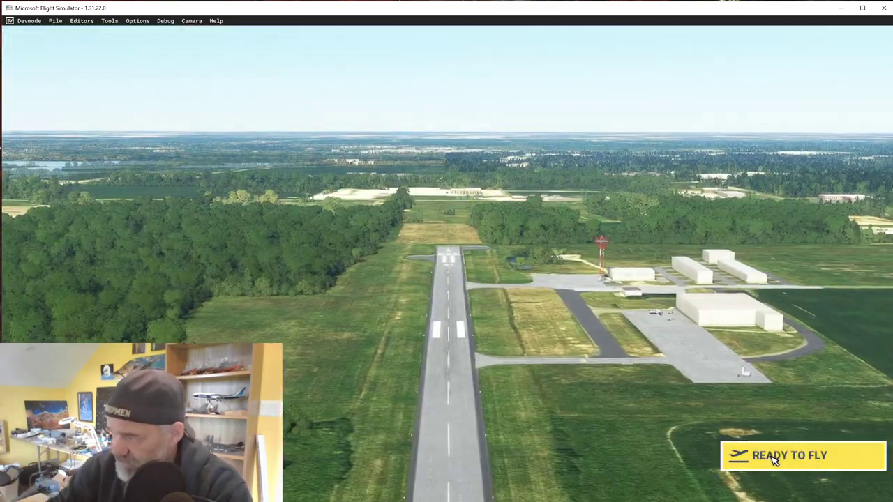
# - Start the flight, survey the airport's hangars, ramps and taxiways from an aerial camera, and return to the cockpit view
pyautogui.click(774, 457)
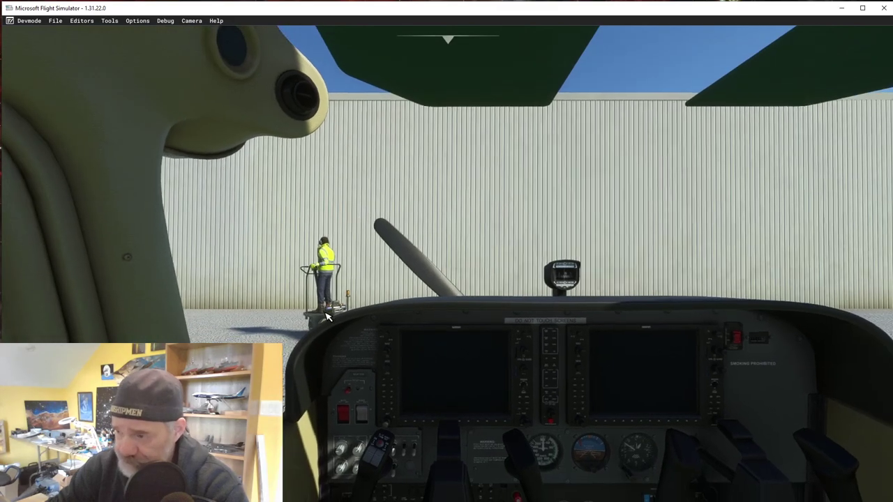
pyautogui.press('End')
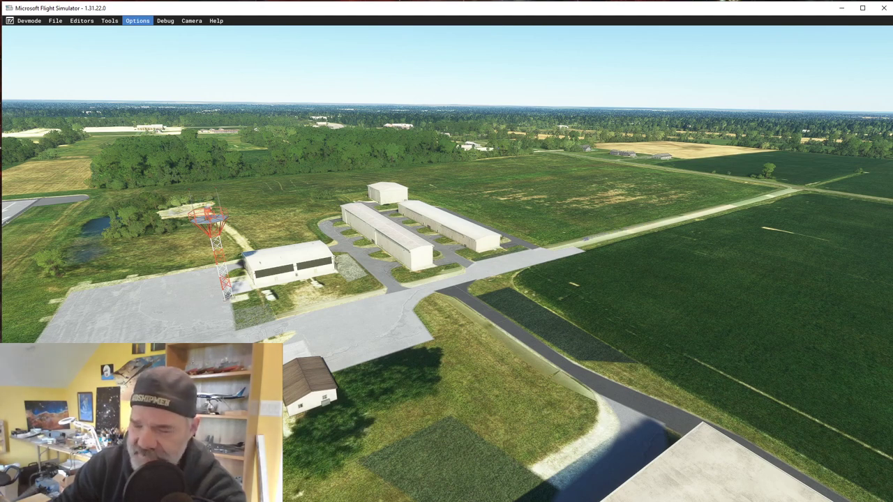
pyautogui.press('Insert')
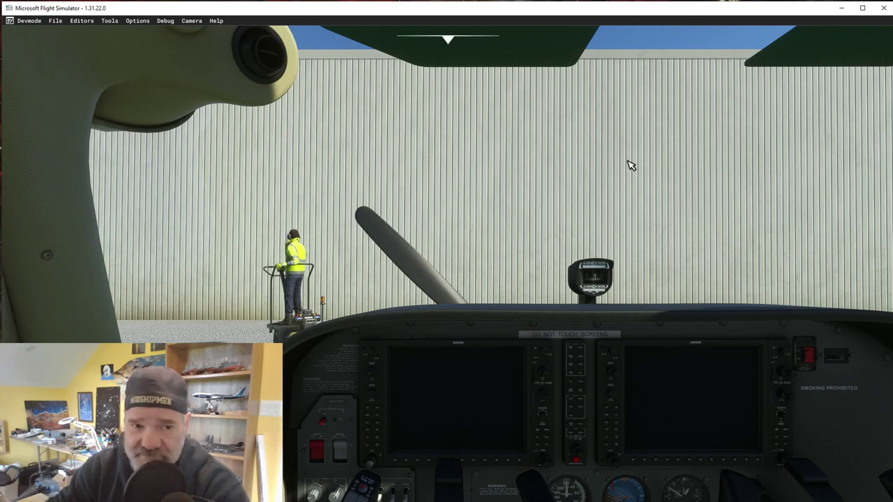
# - Begin a new project and set its projects folder to C:\MSFSProjects\SceneryProjects\5A1New
pyautogui.click(56, 22)
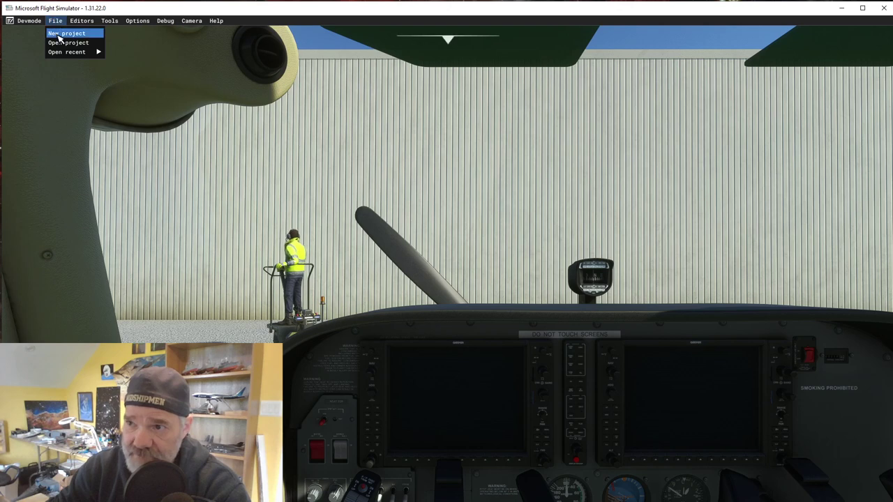
pyautogui.click(60, 33)
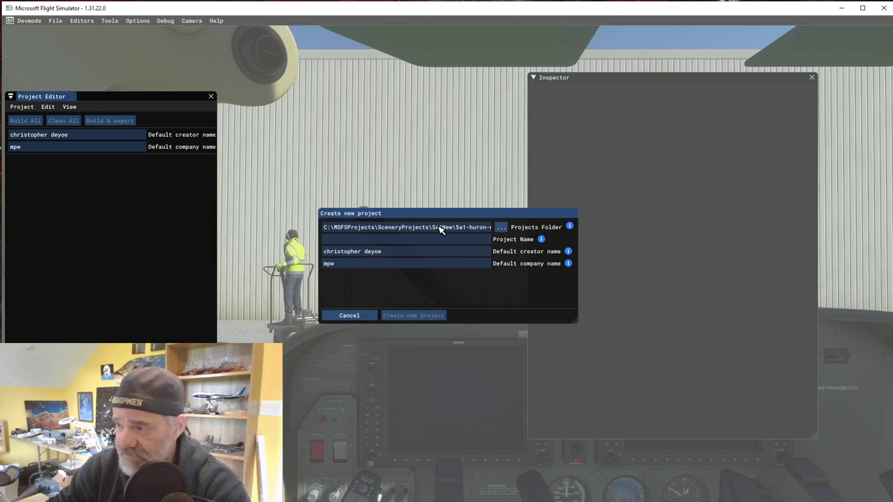
pyautogui.click(503, 228)
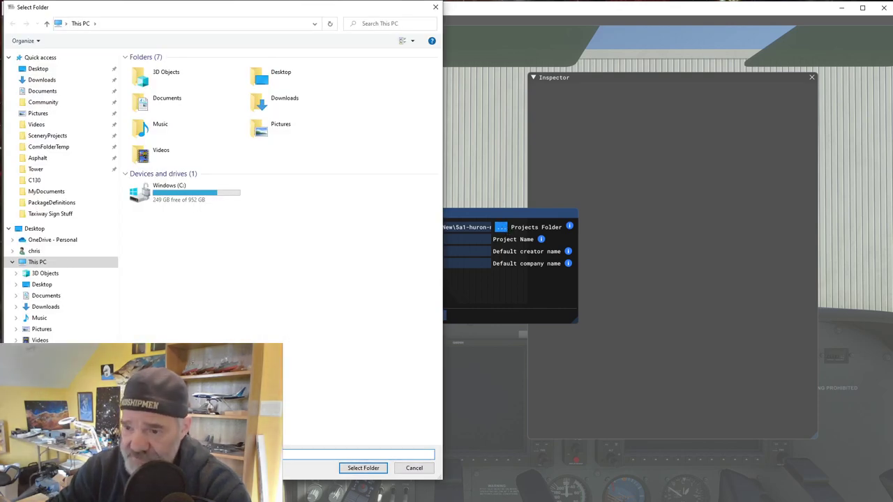
pyautogui.scroll(-9, 59, 196)
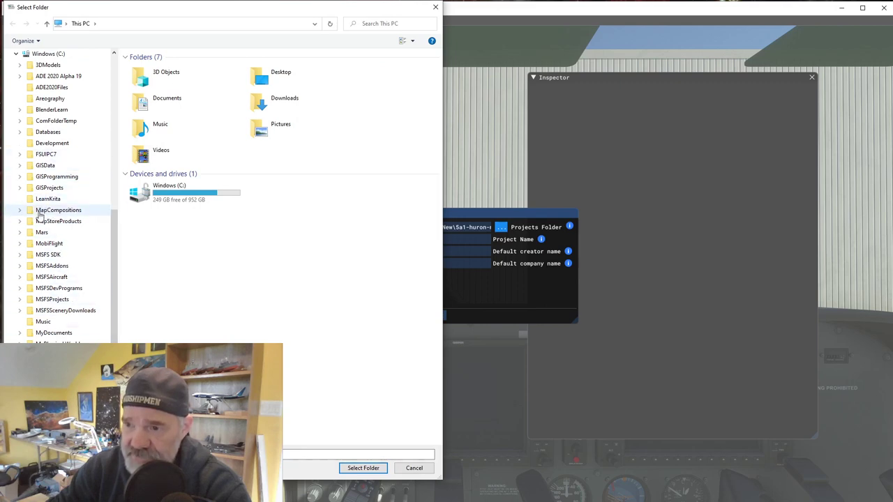
pyautogui.click(20, 299)
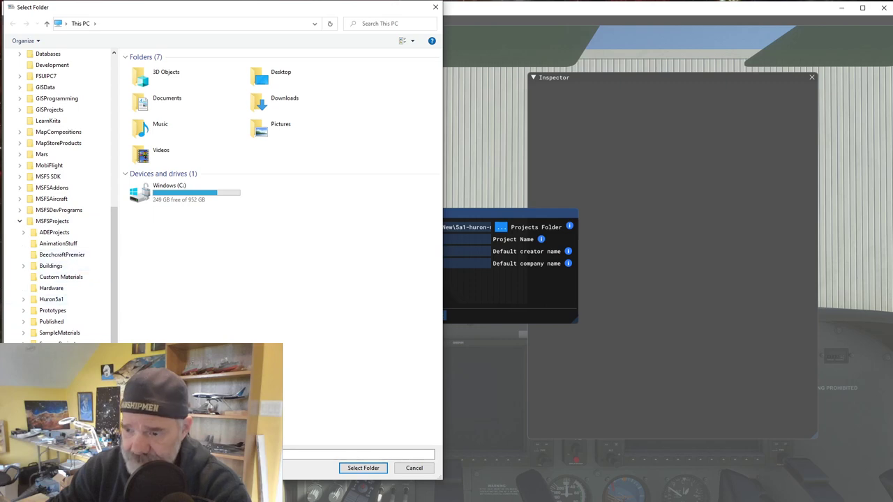
pyautogui.click(23, 342)
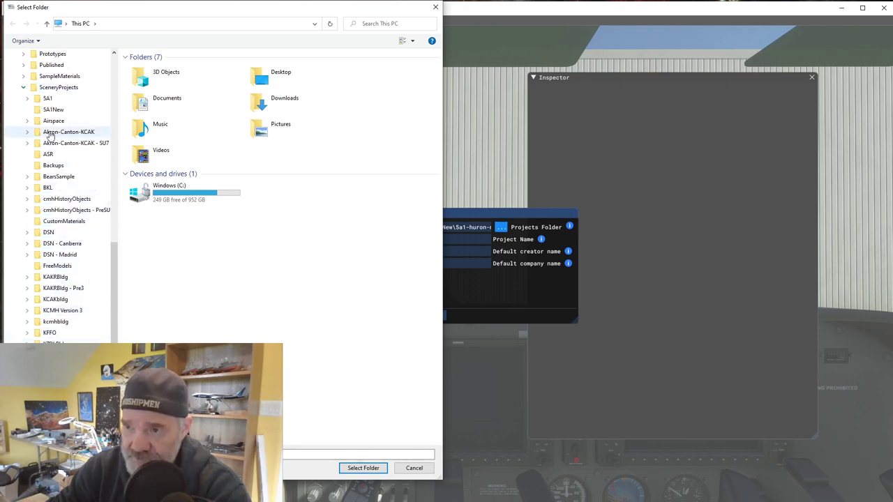
pyautogui.click(50, 111)
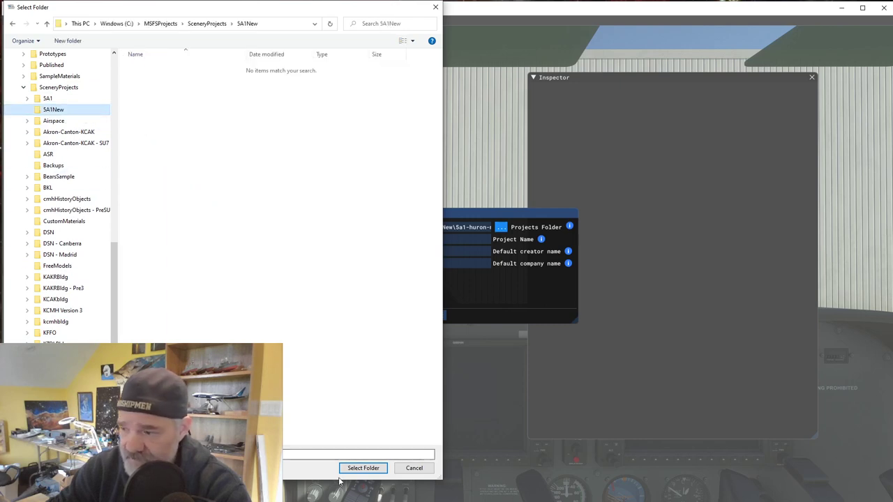
pyautogui.click(362, 468)
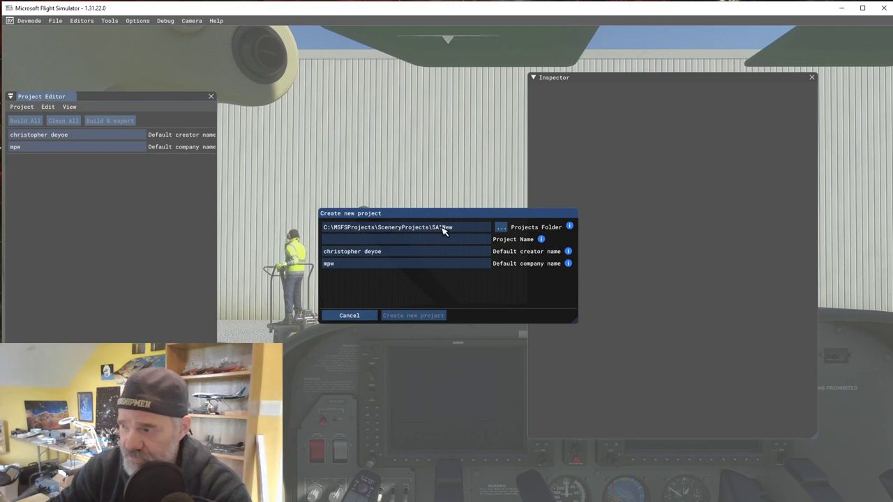
# - Name the project 5A1-Norwalk and create it, keeping the default creator and company names
pyautogui.click(342, 240)
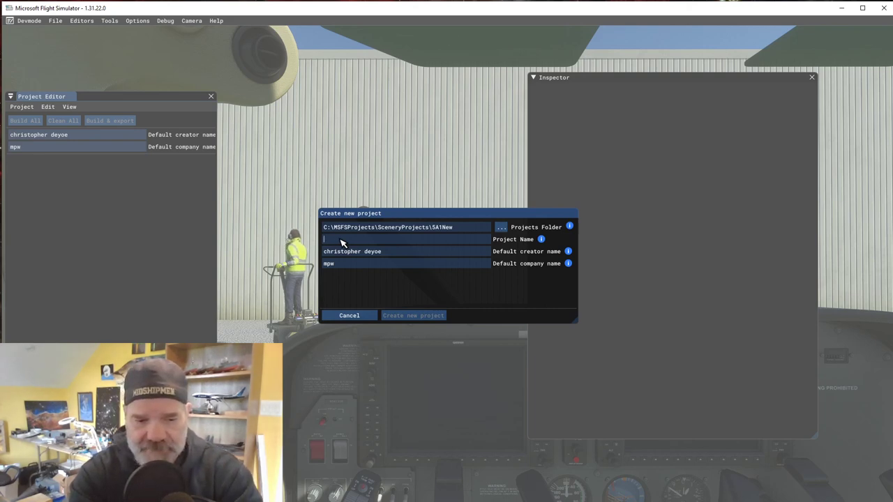
pyautogui.write('5A1-Norwalk')
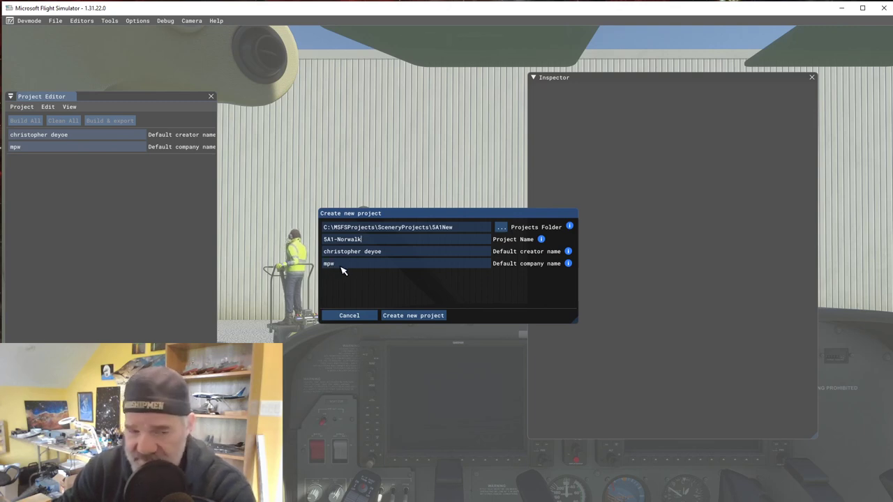
pyautogui.click(415, 317)
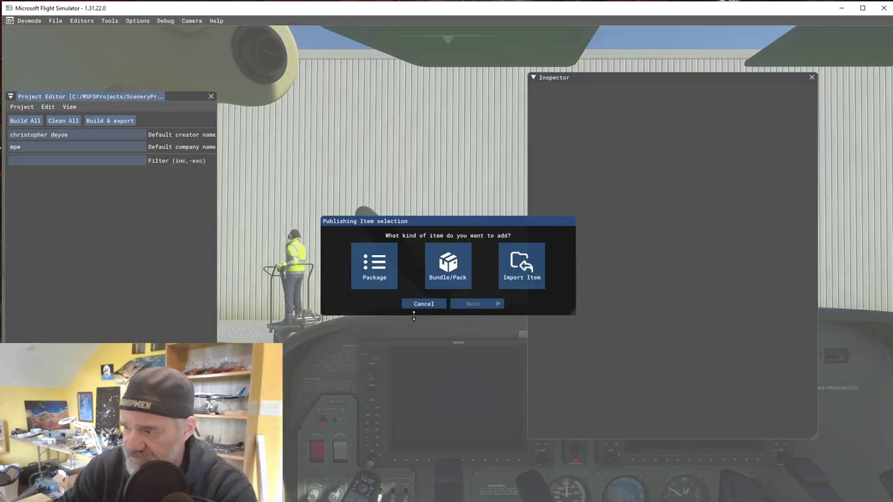
# - Add an Airport package with the display title 5A1 that overrides the existing airport 5A1
pyautogui.click(373, 266)
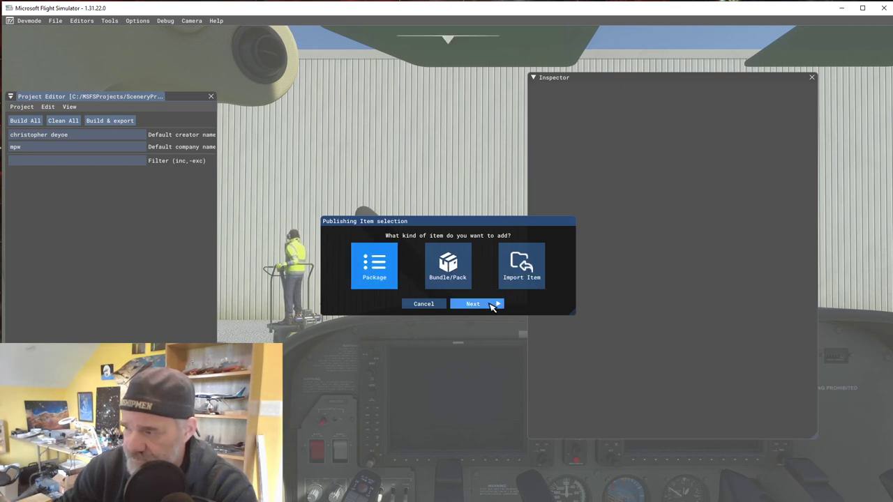
pyautogui.click(492, 305)
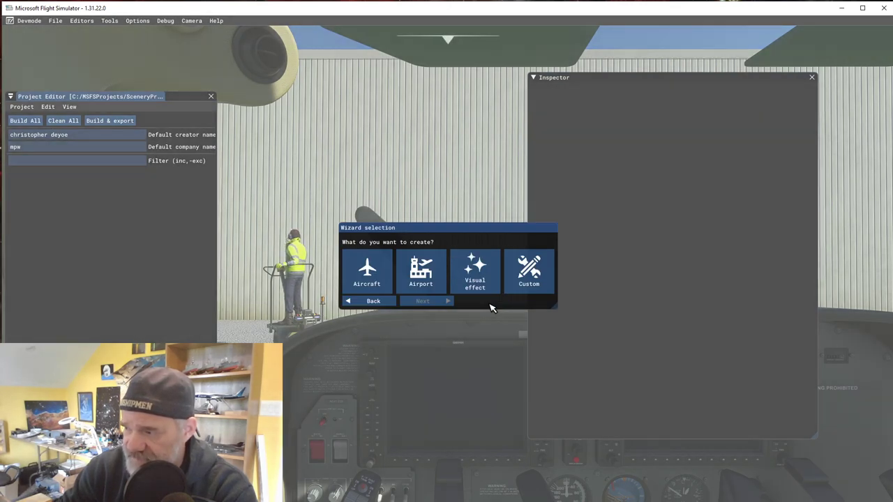
pyautogui.click(422, 272)
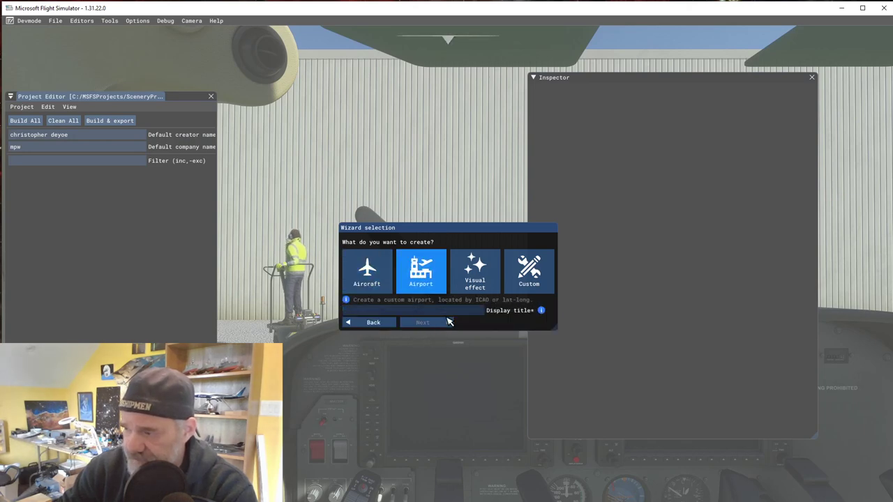
pyautogui.click(383, 312)
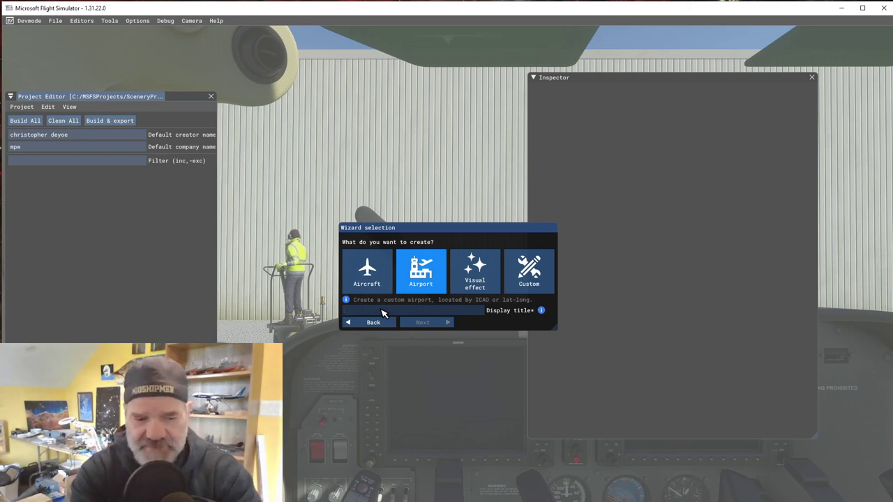
pyautogui.write('5A')
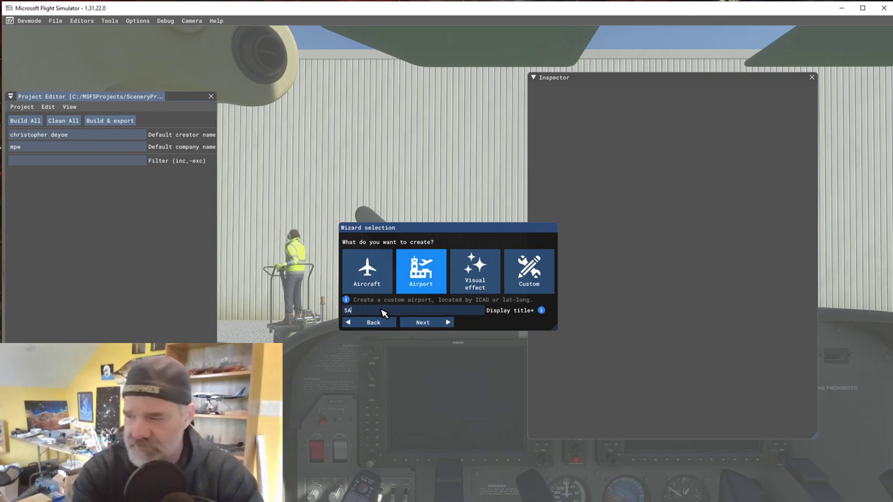
pyautogui.write('1')
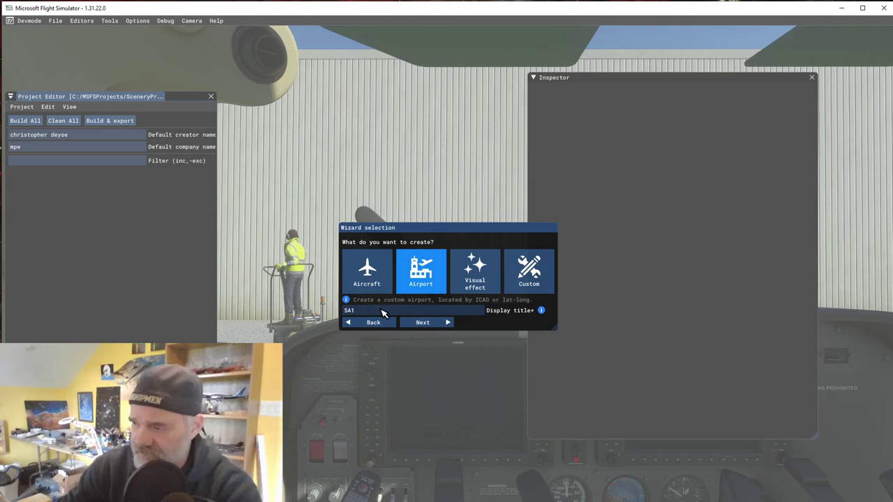
pyautogui.click(421, 322)
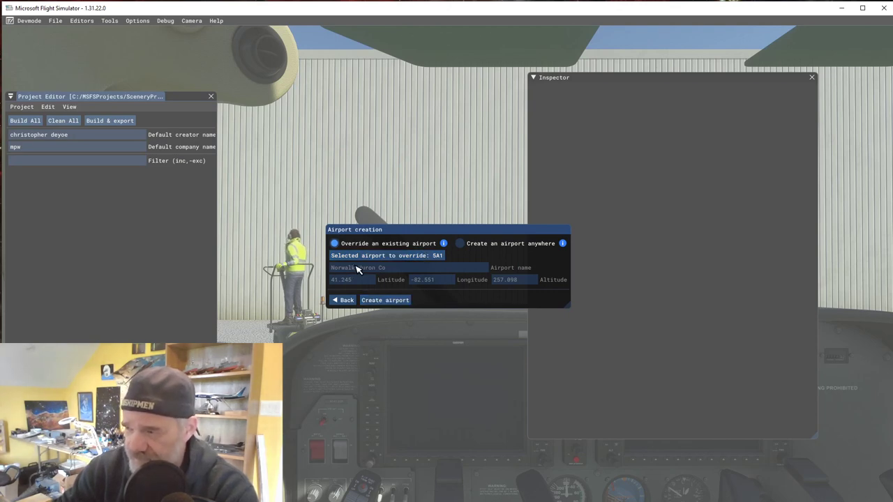
pyautogui.click(393, 301)
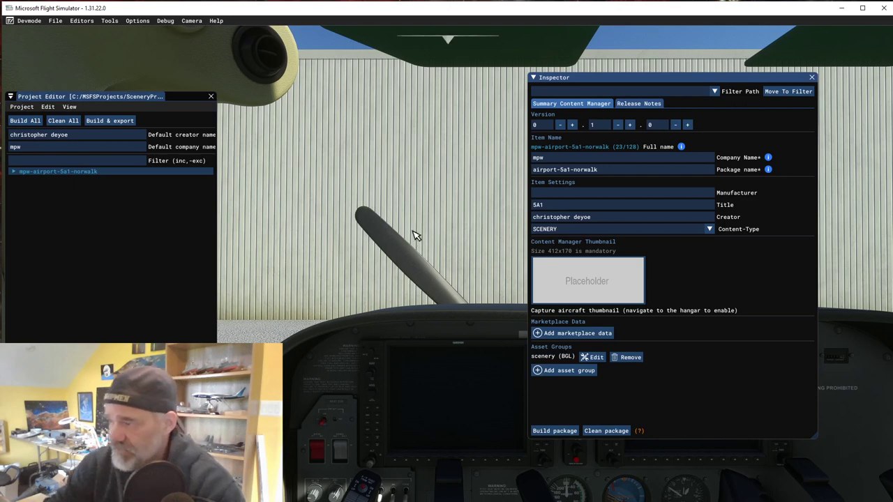
# - Examine the new airport package's summary settings and the content types available for it
pyautogui.click(24, 175)
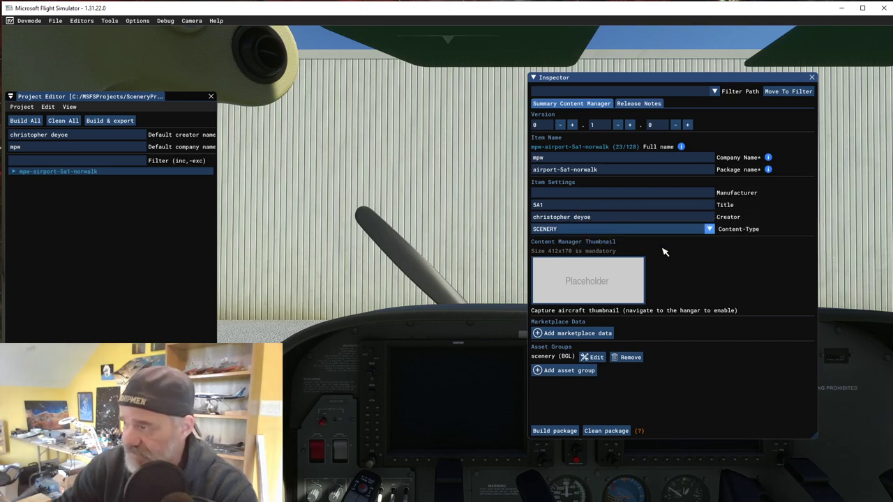
pyautogui.click(709, 229)
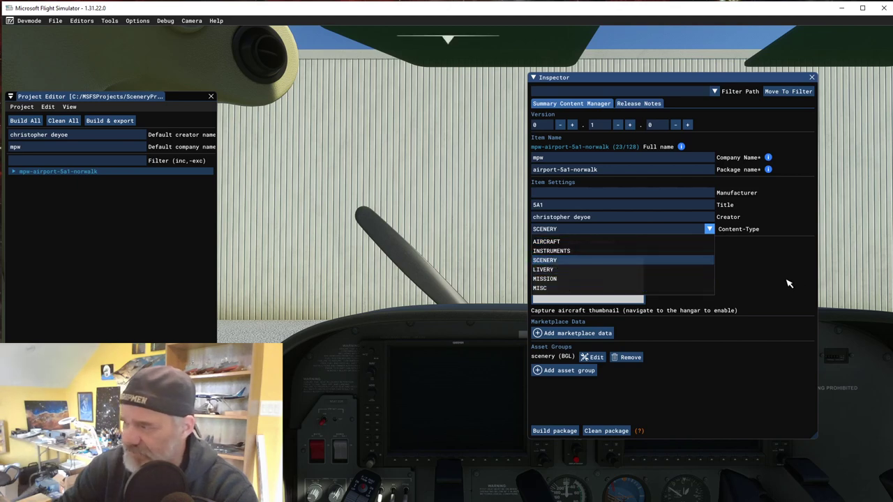
pyautogui.click(791, 206)
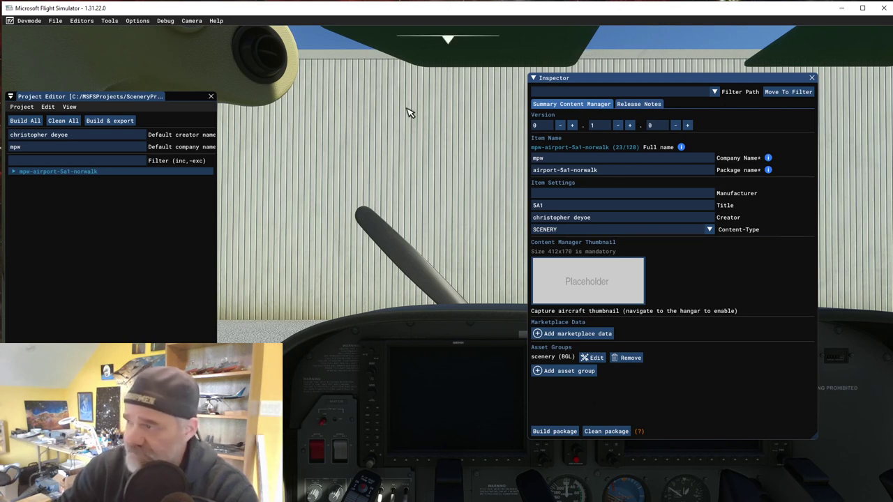
# - Load the airport package's scenery BGL asset group into the Scenery Editor and collapse the Inspector and Gizmo windows
pyautogui.click(533, 78)
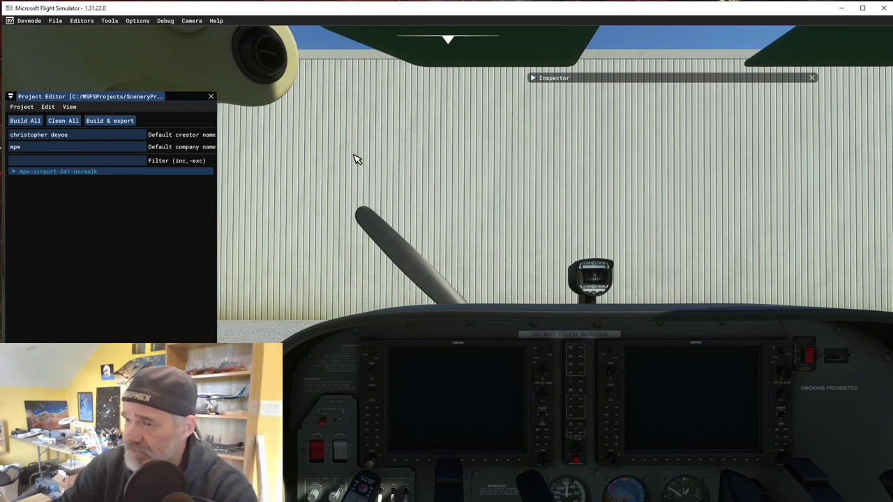
pyautogui.click(14, 173)
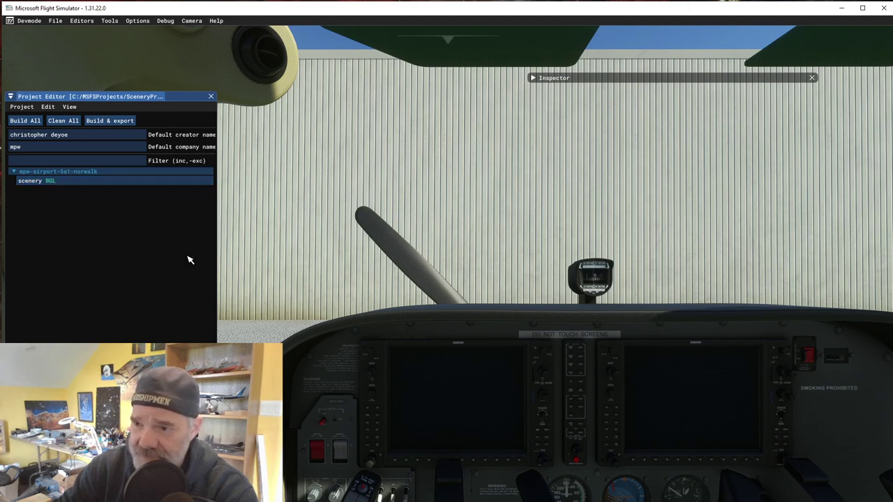
pyautogui.click(533, 78)
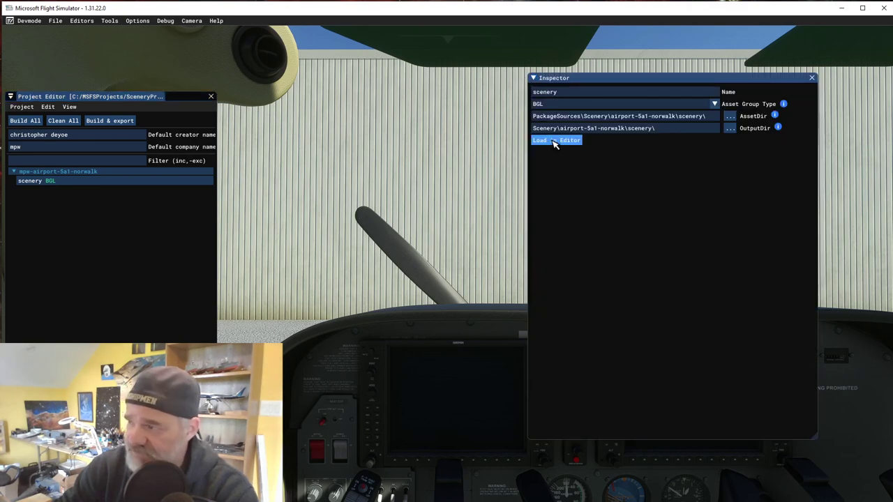
pyautogui.click(555, 142)
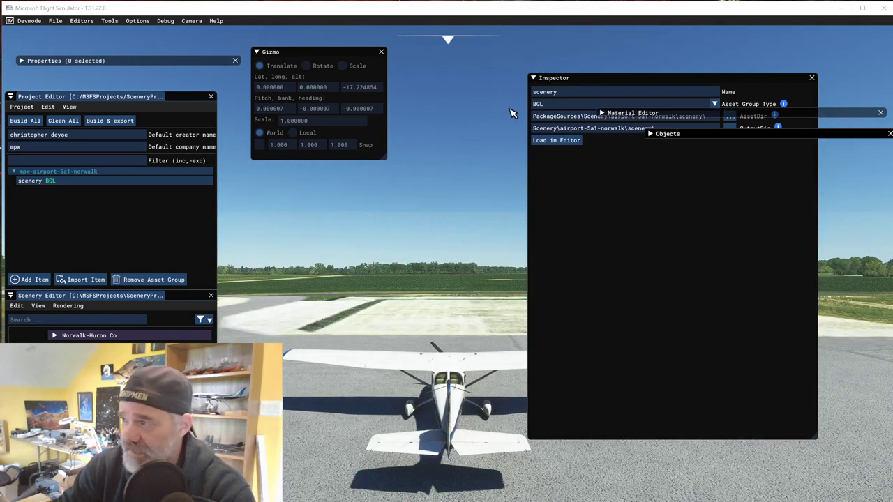
pyautogui.click(534, 78)
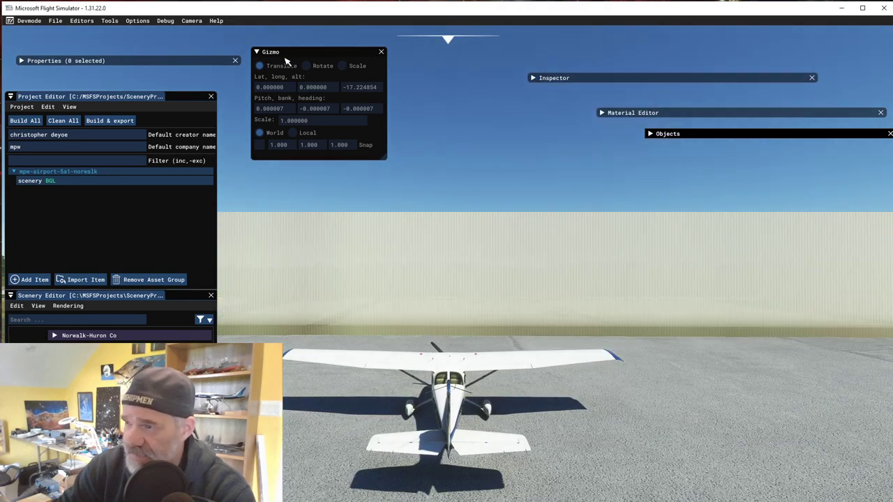
pyautogui.click(257, 52)
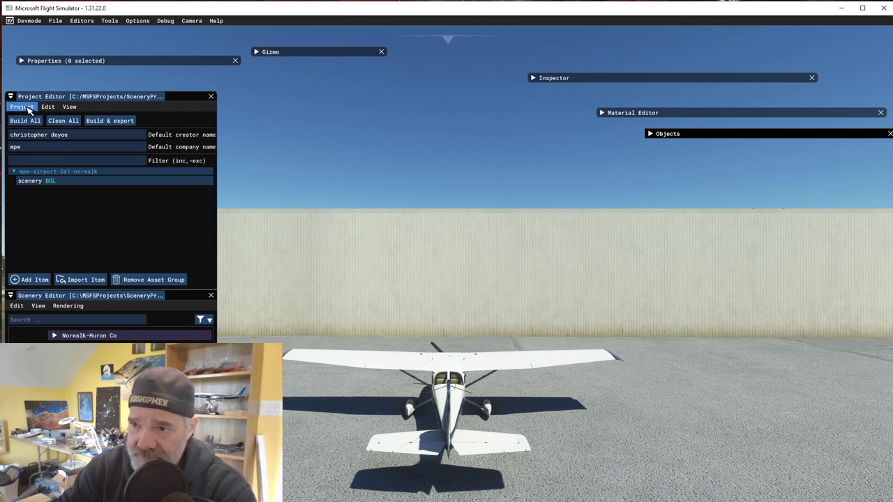
pyautogui.click(71, 108)
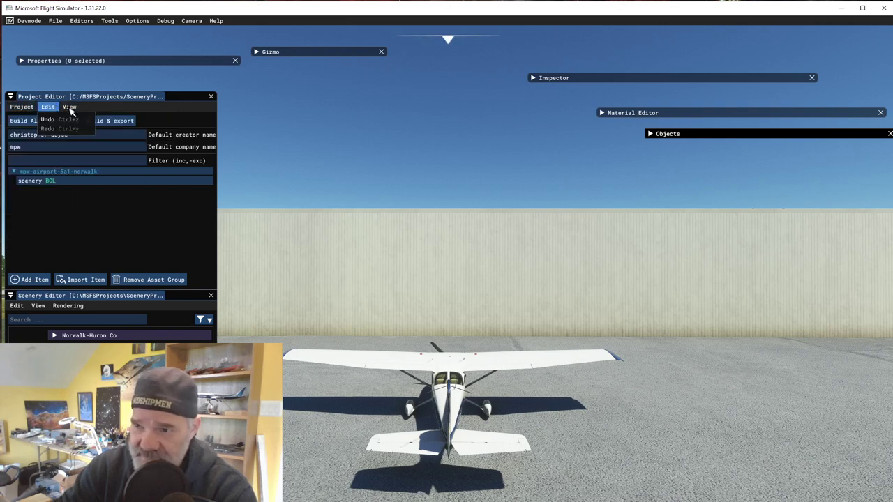
pyautogui.moveTo(69, 108)
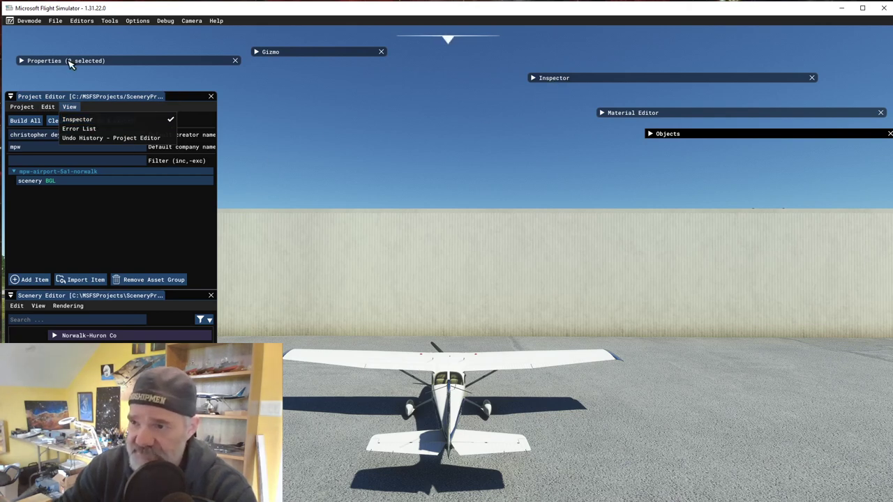
pyautogui.click(143, 65)
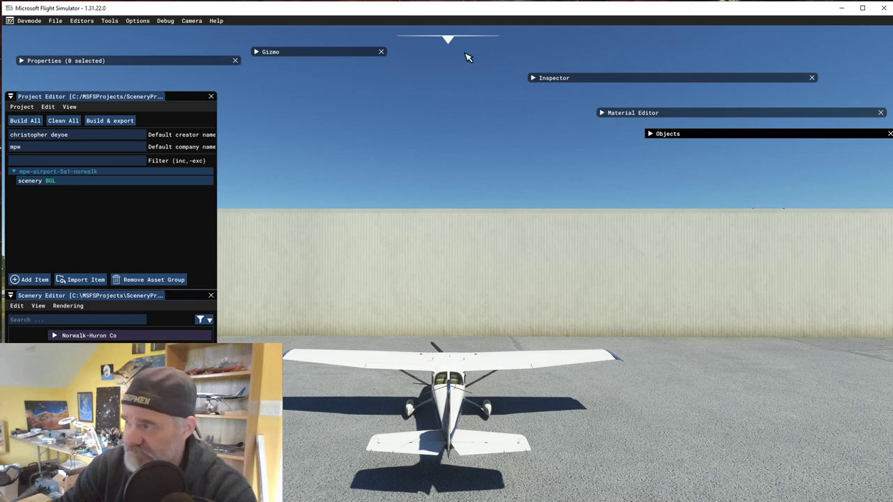
pyautogui.click(38, 307)
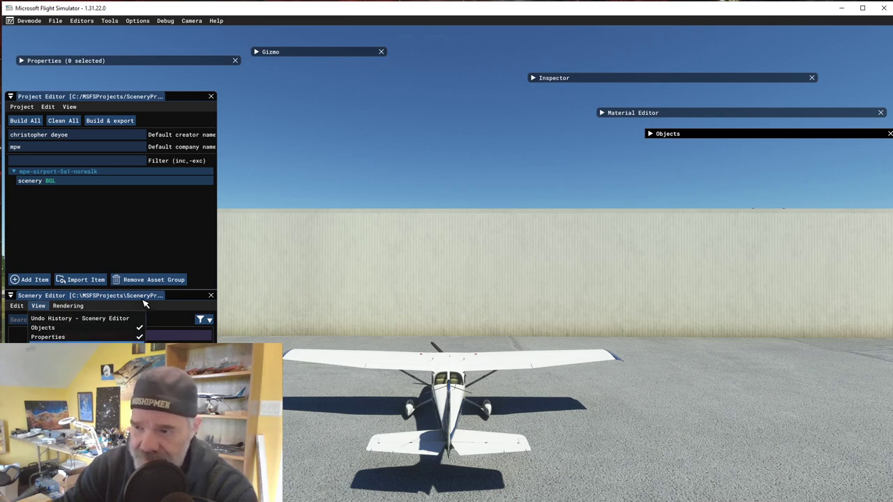
pyautogui.click(174, 307)
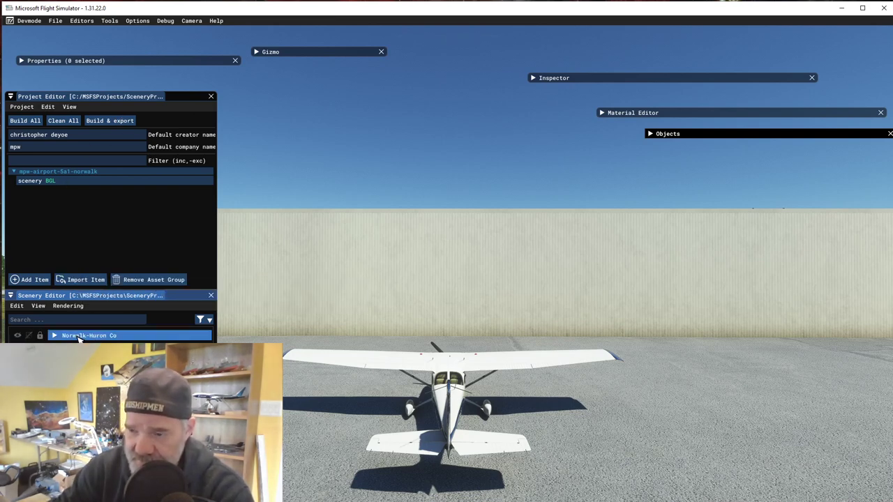
# - Select the Norwalk-Huron Co airport object and examine its surrounding radius boundary and the airfield from above
pyautogui.click(80, 336)
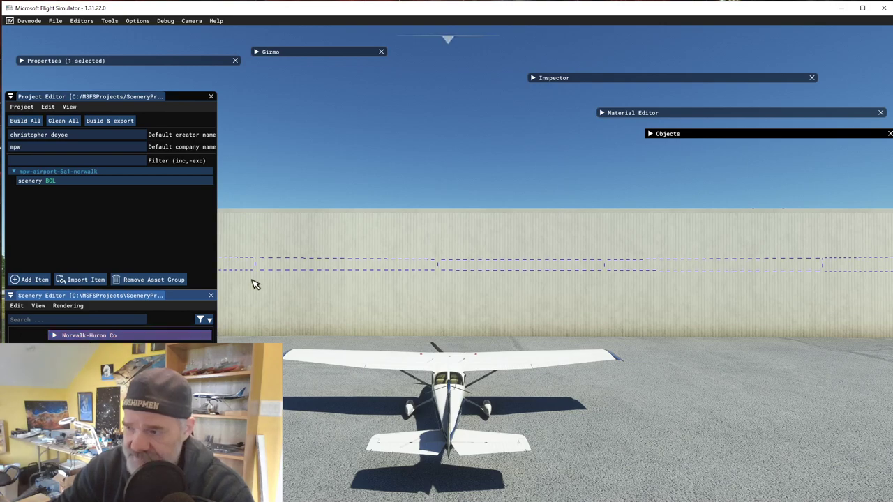
pyautogui.scroll(-5, 377, 340)
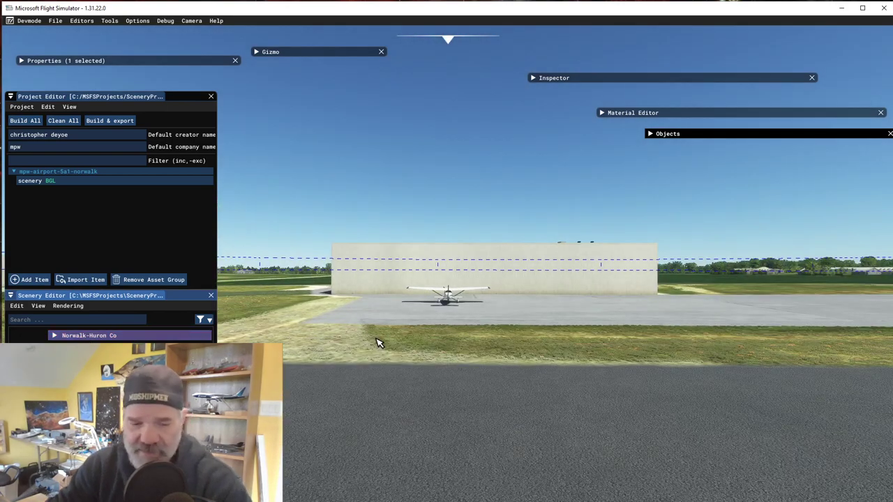
pyautogui.press('f')
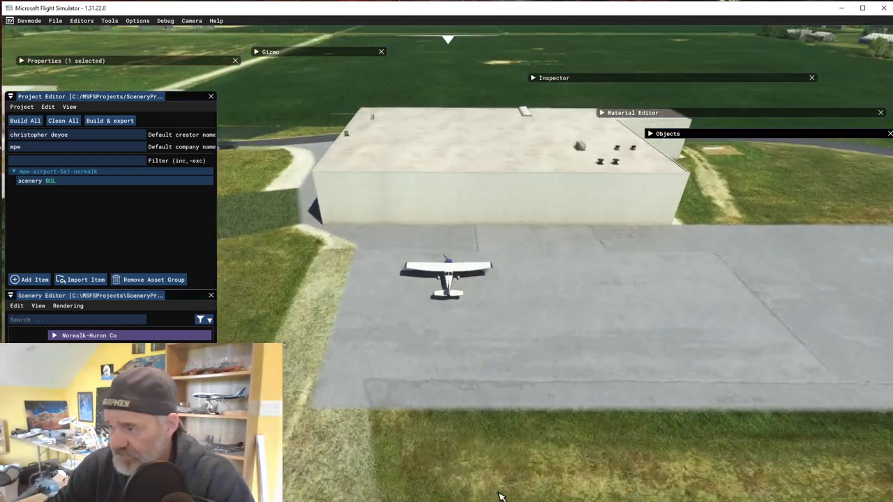
pyautogui.scroll(-5, 500, 447)
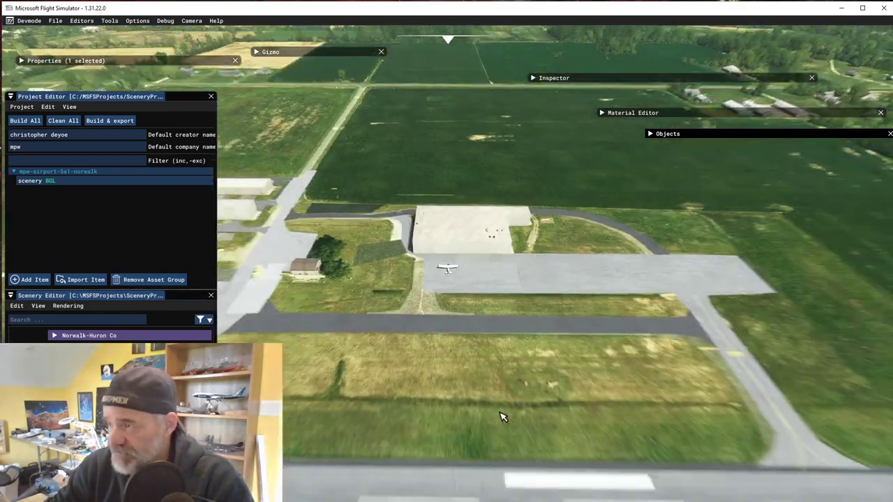
pyautogui.scroll(-3, 500, 417)
pyautogui.scroll(-3, 492, 381)
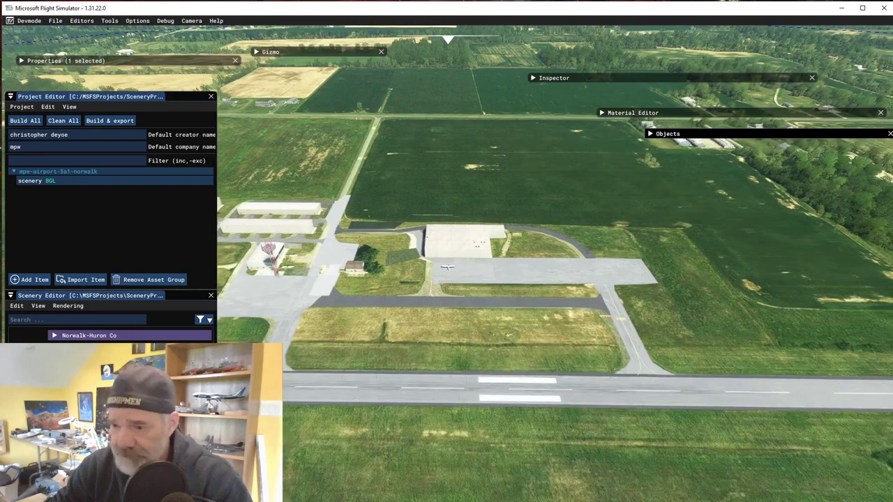
pyautogui.scroll(-4, 368, 331)
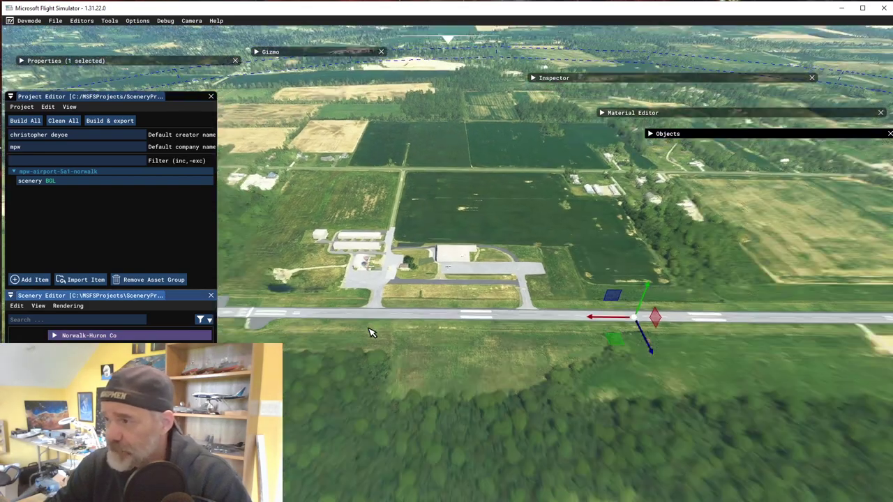
pyautogui.scroll(-4, 370, 332)
pyautogui.scroll(-3, 375, 329)
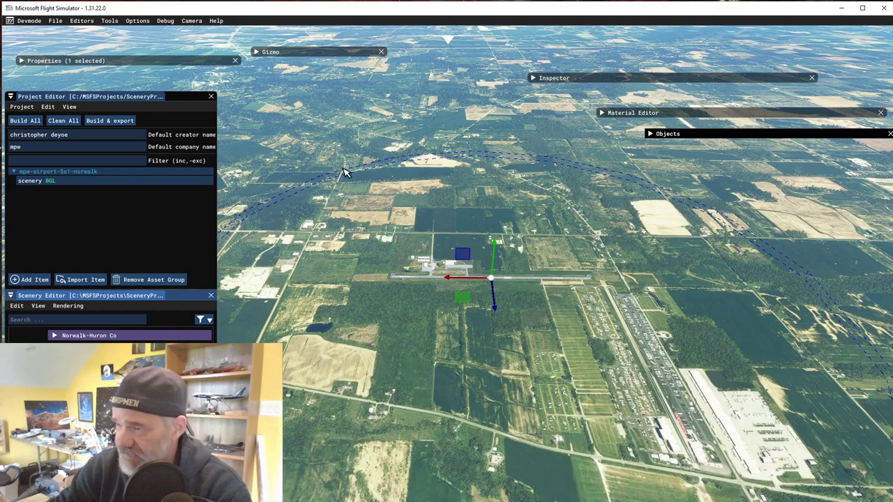
pyautogui.scroll(-3, 504, 300)
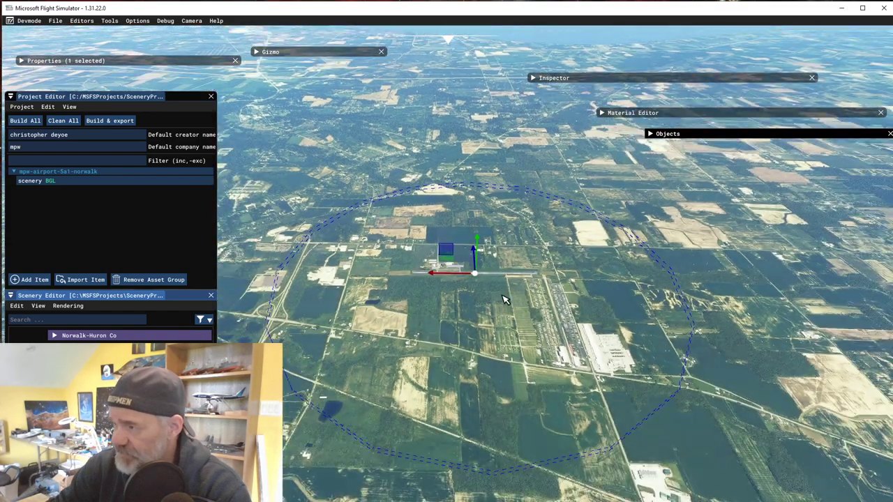
pyautogui.scroll(2, 504, 299)
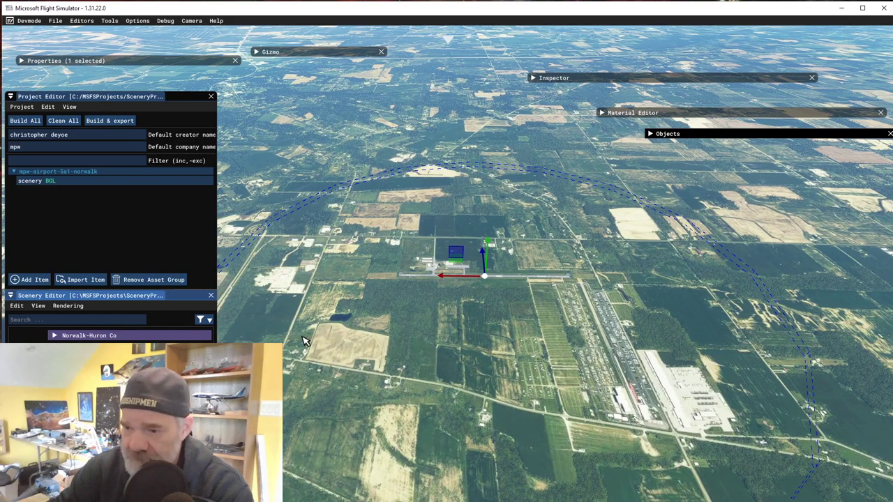
pyautogui.scroll(2, 542, 307)
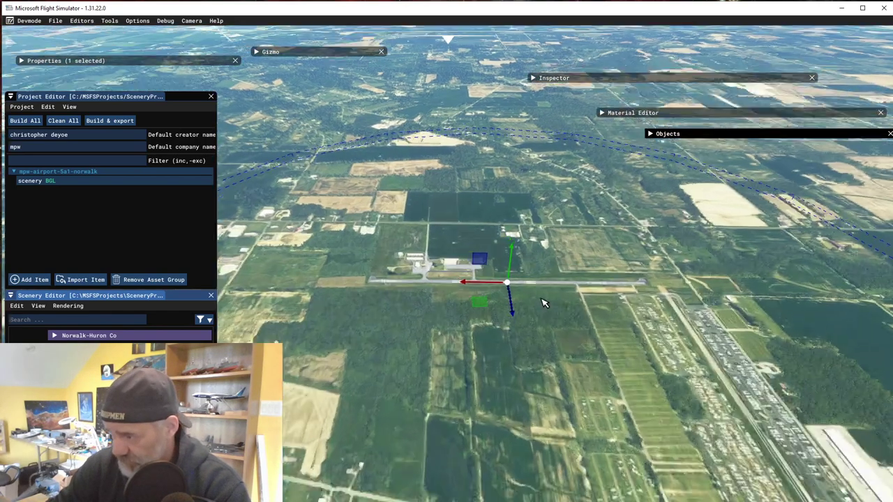
pyautogui.scroll(3, 543, 303)
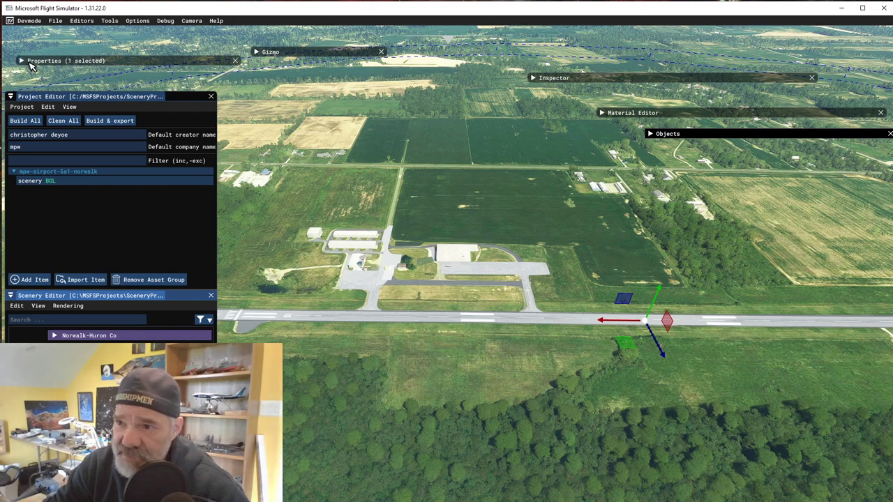
# - Fill in the airport's properties with country name USA, state name Ohio and city name Norwalk
pyautogui.click(21, 171)
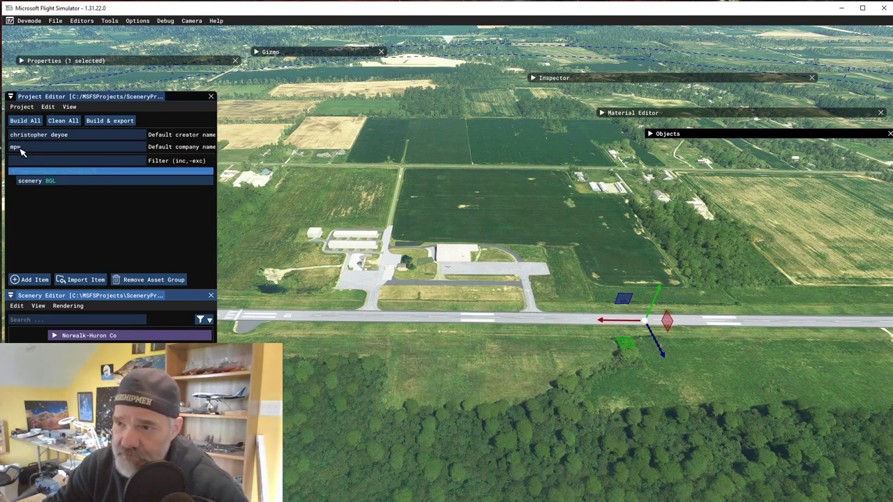
pyautogui.click(21, 61)
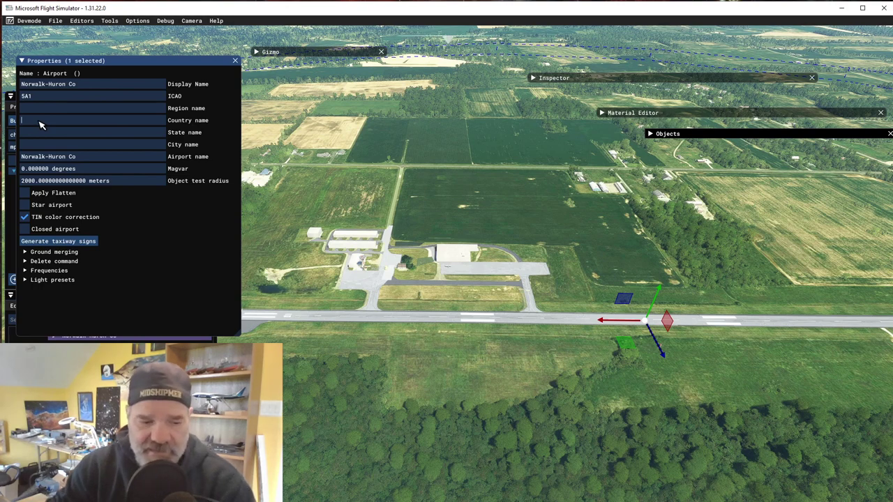
pyautogui.write('USA')
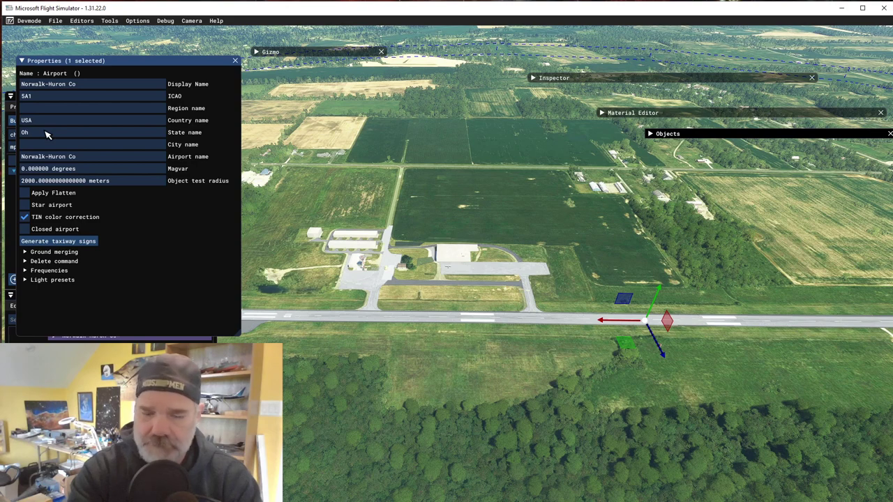
pyautogui.click(46, 134)
pyautogui.write('Ohio')
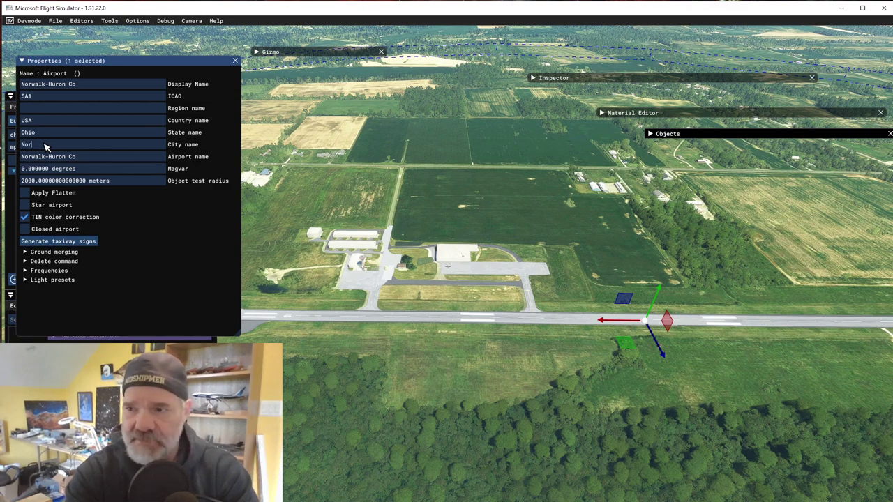
pyautogui.click(45, 146)
pyautogui.write('Norwal')
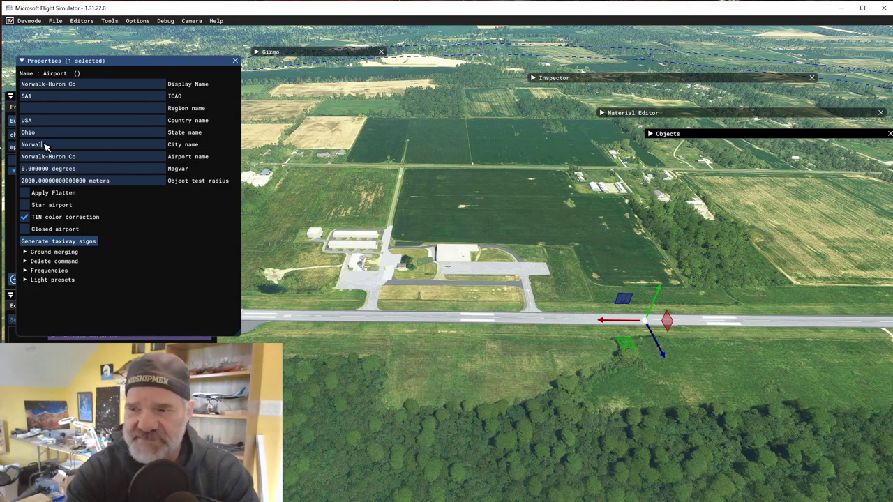
pyautogui.write('k')
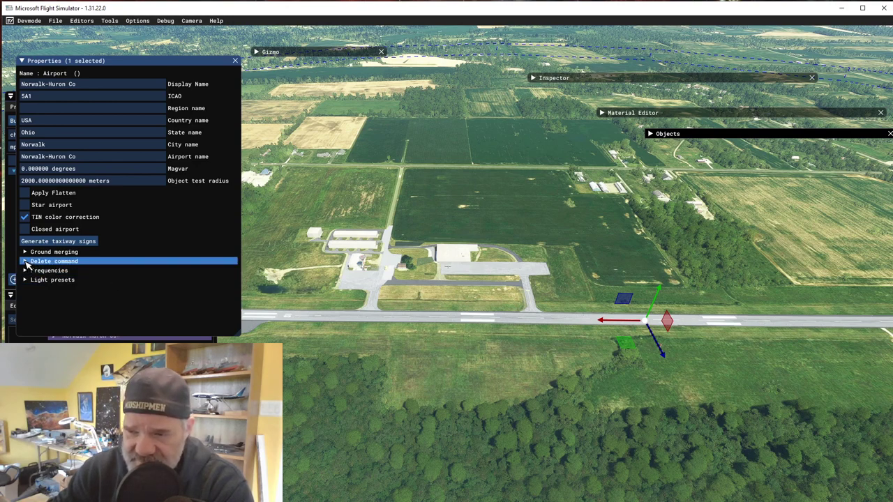
# - Expand the airport's delete commands and compare the options with the existing aprons, taxiways and runway in the scenery
pyautogui.click(26, 264)
pyautogui.scroll(-3, 189, 264)
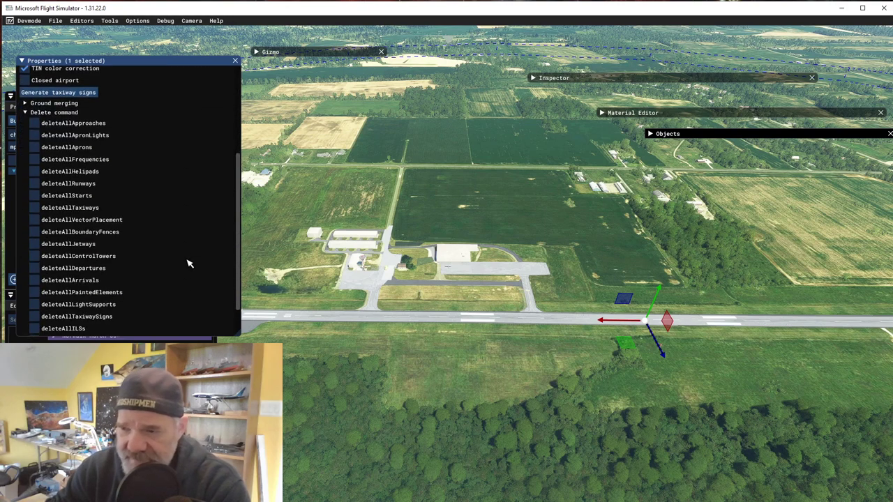
pyautogui.scroll(1, 188, 264)
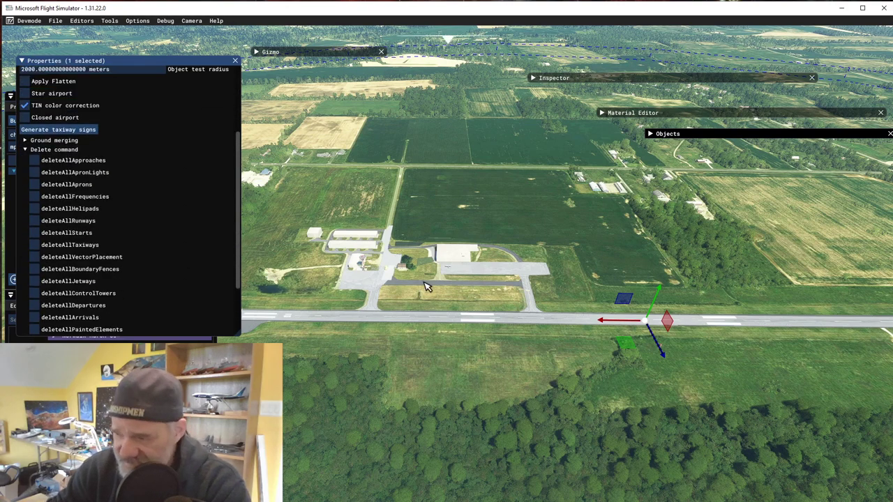
pyautogui.scroll(3, 412, 311)
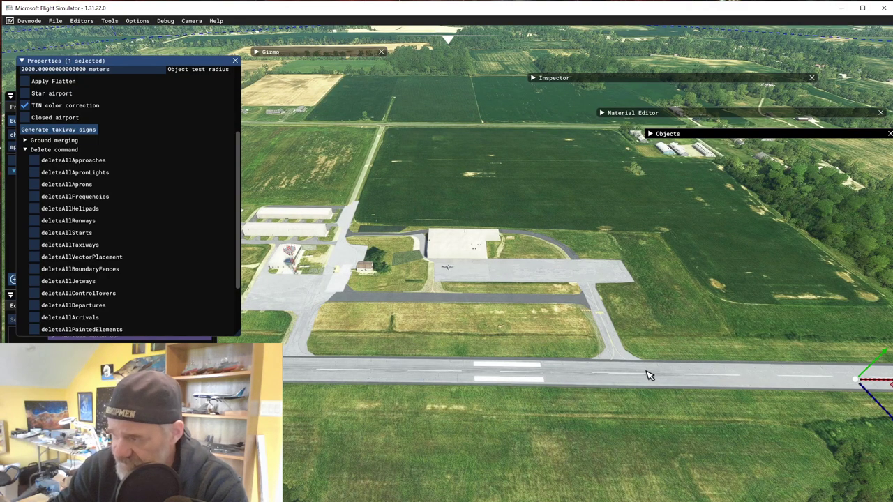
pyautogui.scroll(-2, 570, 372)
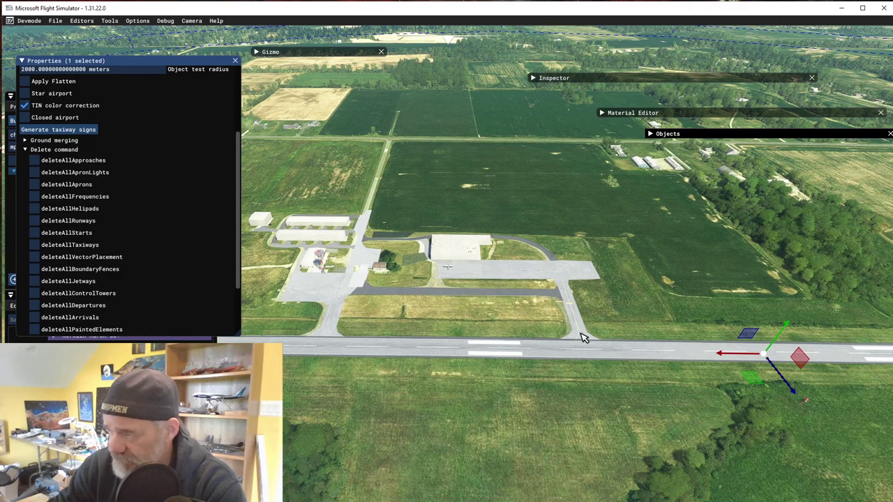
pyautogui.scroll(3, 626, 316)
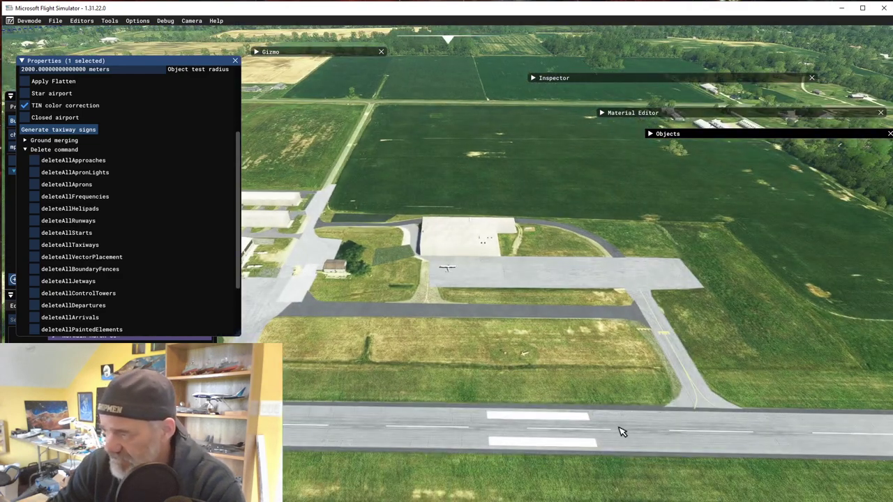
pyautogui.scroll(-2, 516, 395)
pyautogui.scroll(-1, 406, 357)
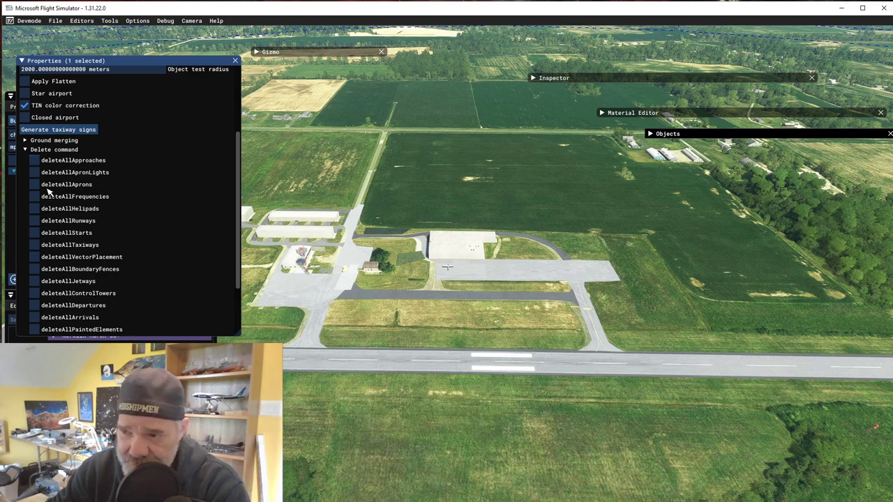
# - Enable deletion of all the airport's apron lights, aprons, helipads, runways, starts, taxiways, vector placement, boundary fences, jetways and control towers
pyautogui.click(35, 173)
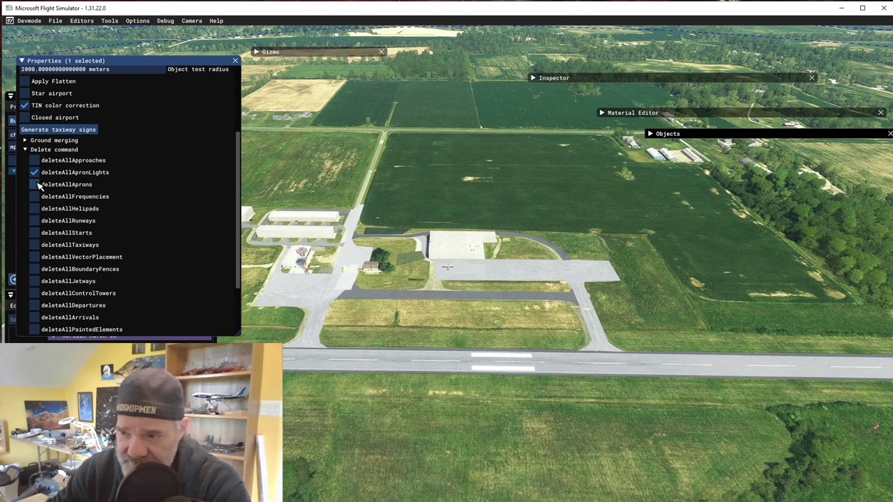
pyautogui.click(37, 184)
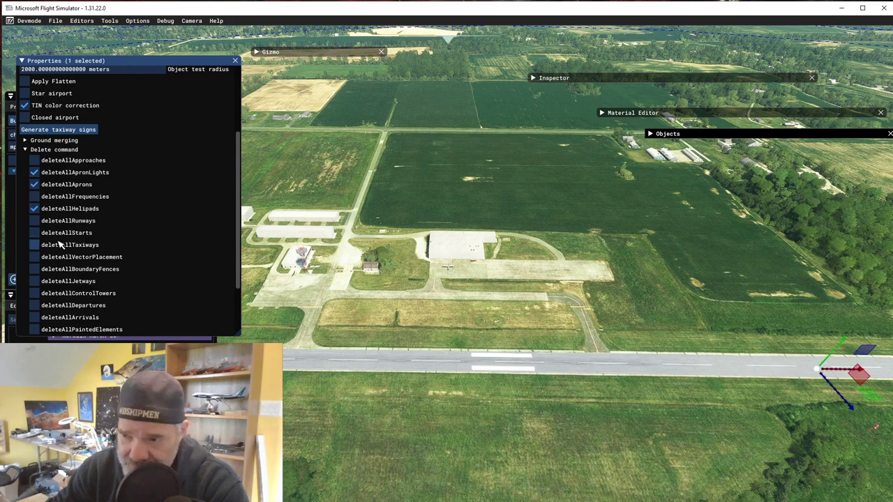
pyautogui.click(35, 222)
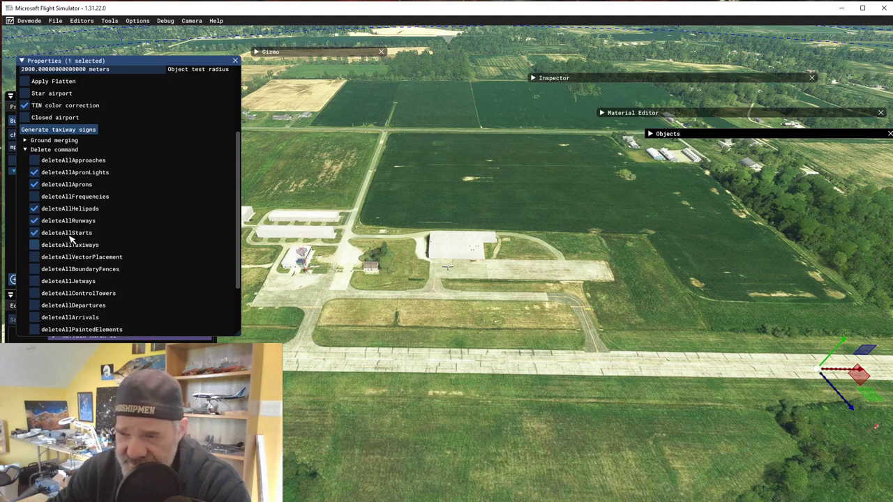
pyautogui.click(34, 233)
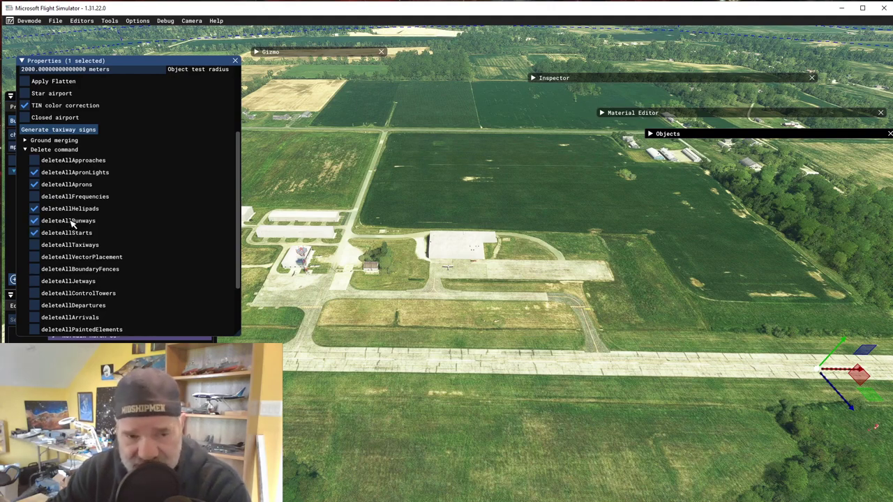
pyautogui.click(34, 246)
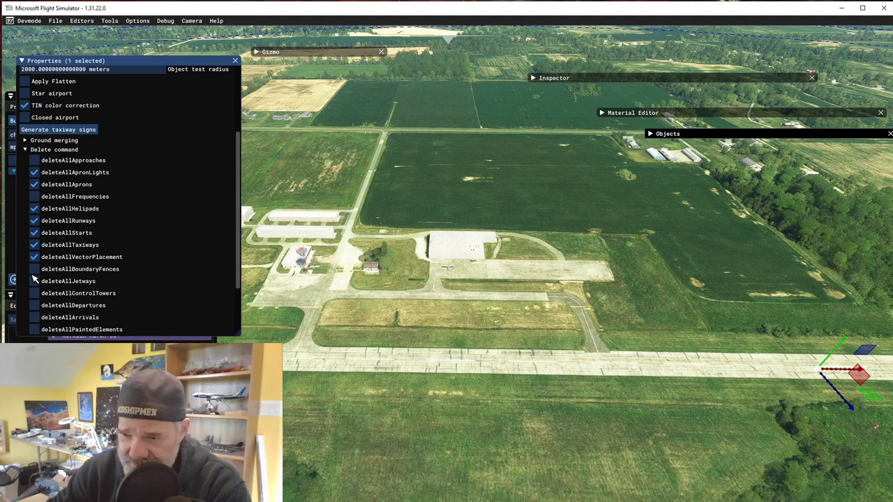
pyautogui.click(35, 269)
pyautogui.click(35, 281)
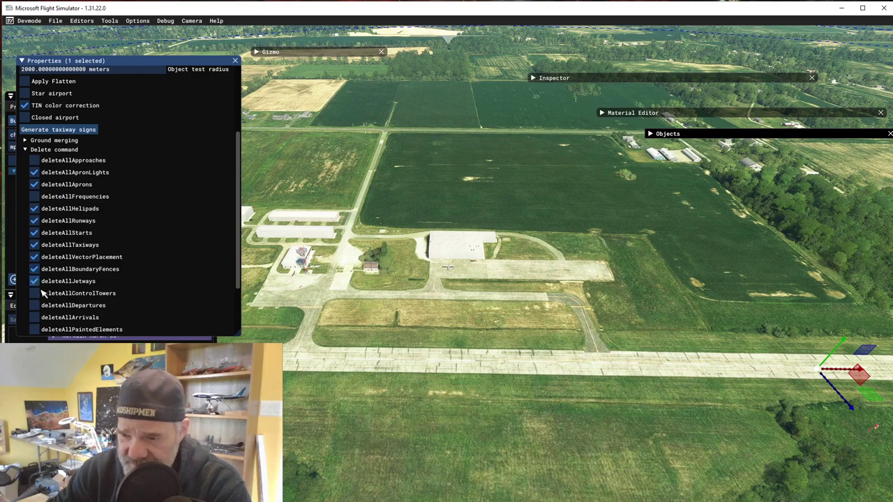
pyautogui.click(35, 293)
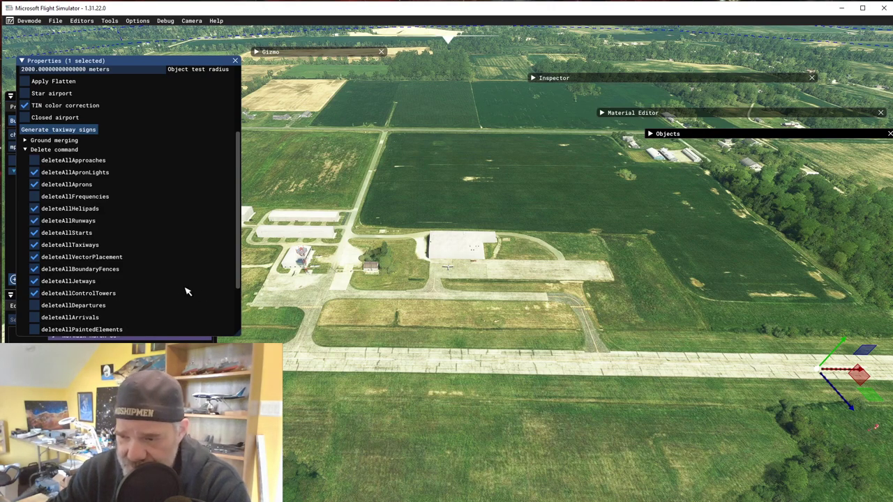
# - Enable deletion of all the airport's painted elements, light supports and taxiway signs, and collapse the airport's properties
pyautogui.scroll(-2, 168, 275)
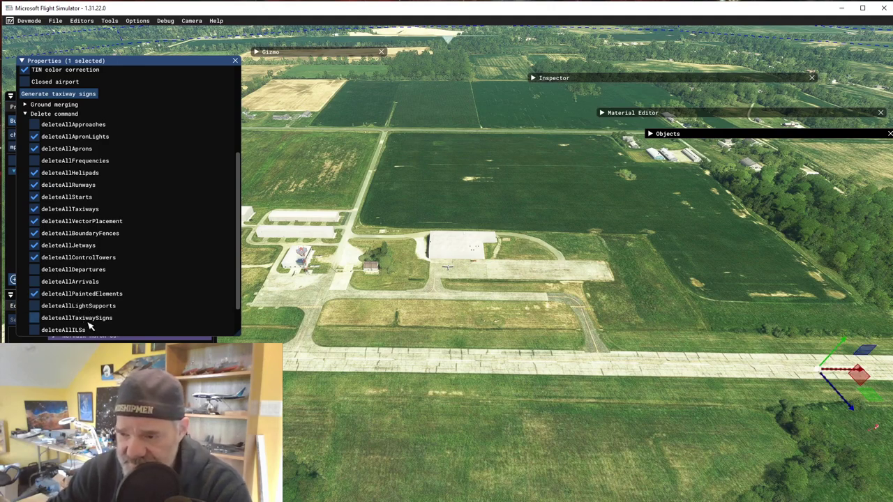
pyautogui.click(35, 306)
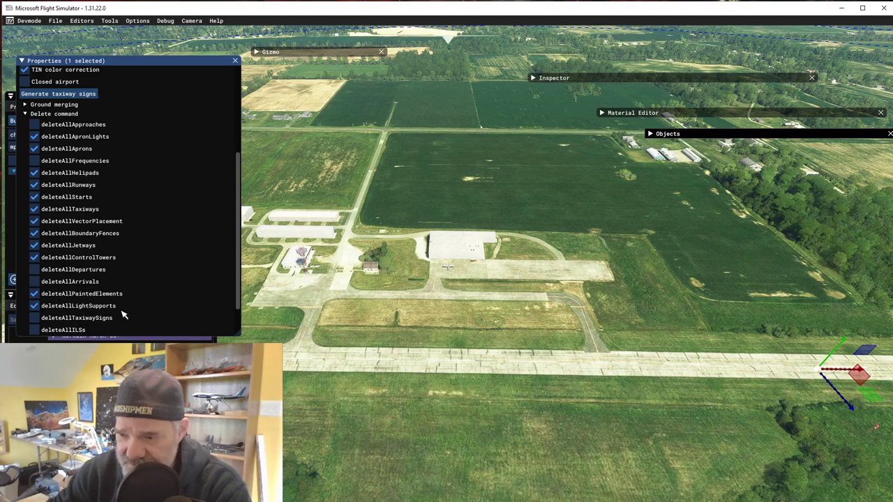
pyautogui.click(34, 318)
pyautogui.scroll(-1, 136, 304)
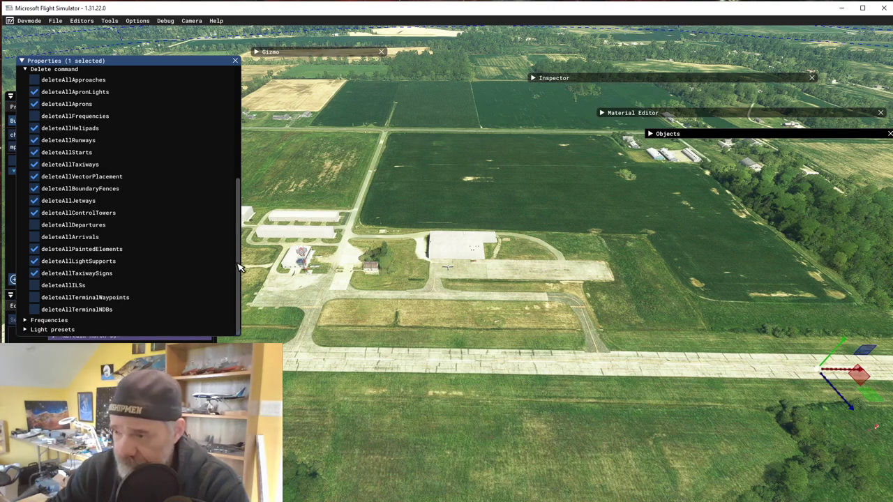
pyautogui.scroll(5, 237, 267)
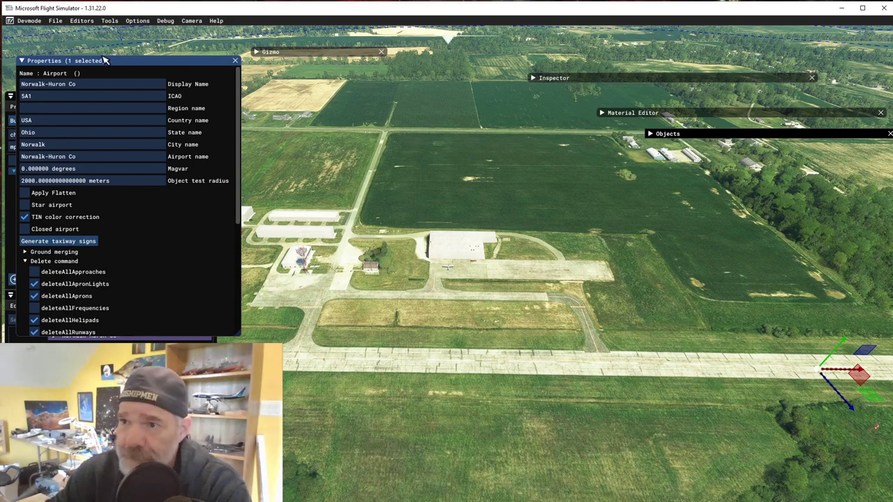
pyautogui.click(22, 60)
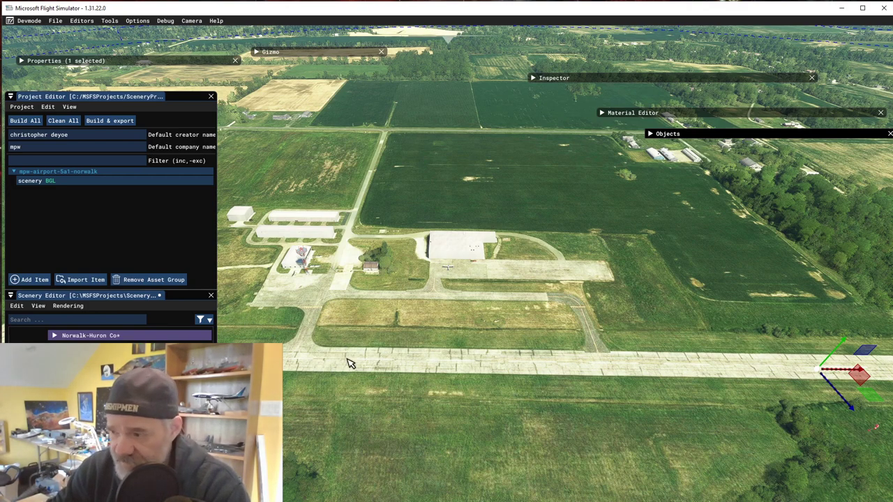
# - Add a Runway 28 object to the airport and move it onto the existing runway strip
pyautogui.scroll(-3, 372, 391)
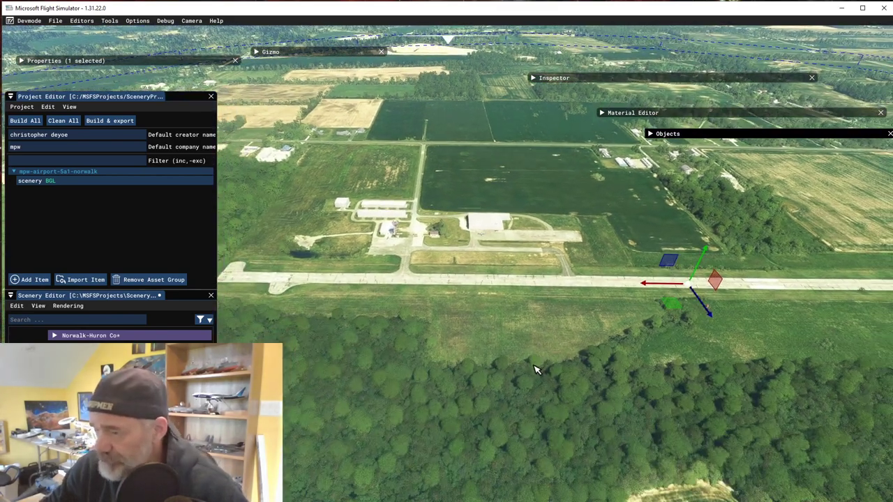
pyautogui.press('d')
pyautogui.moveTo(460, 388); pyautogui.dragTo(450, 358, button='right')
pyautogui.press('w')
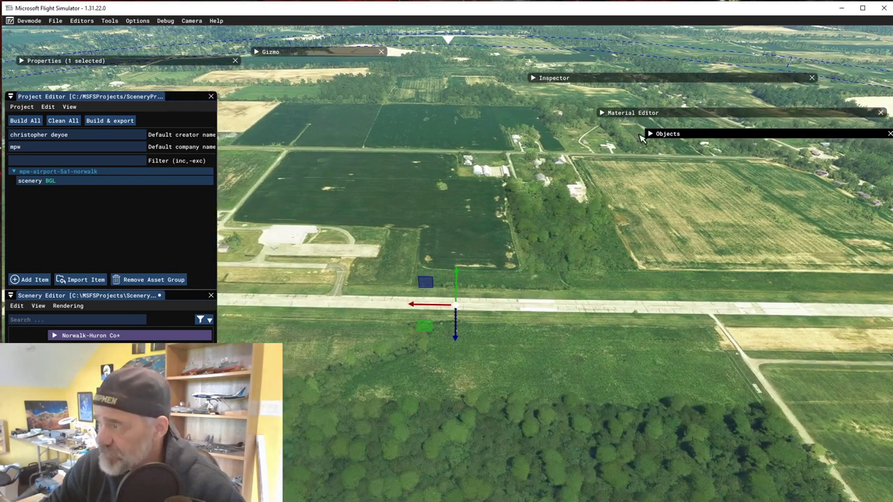
pyautogui.click(651, 134)
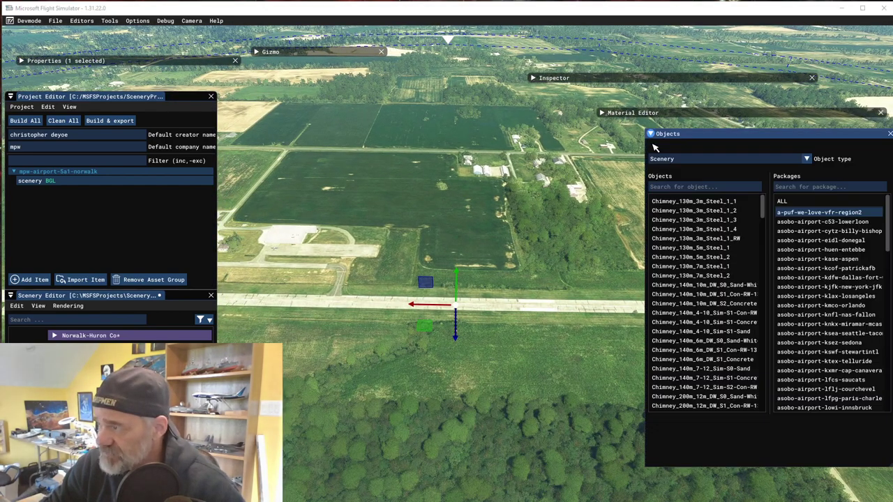
pyautogui.click(807, 159)
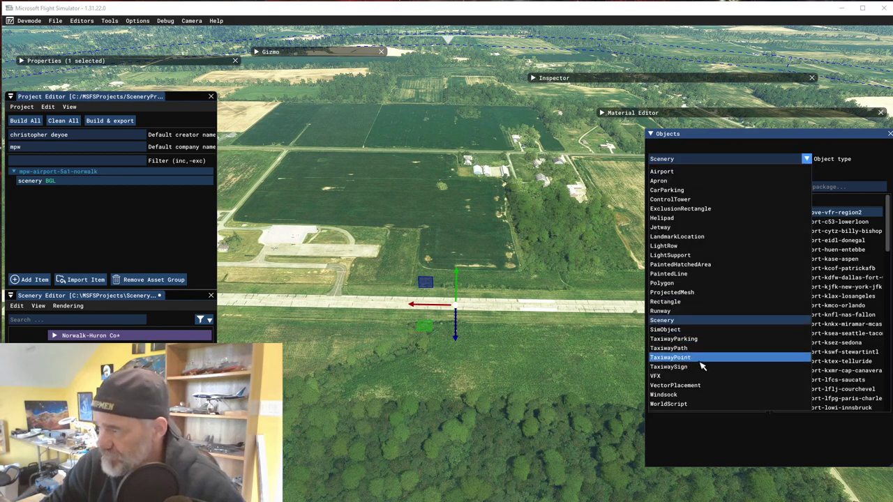
pyautogui.click(661, 311)
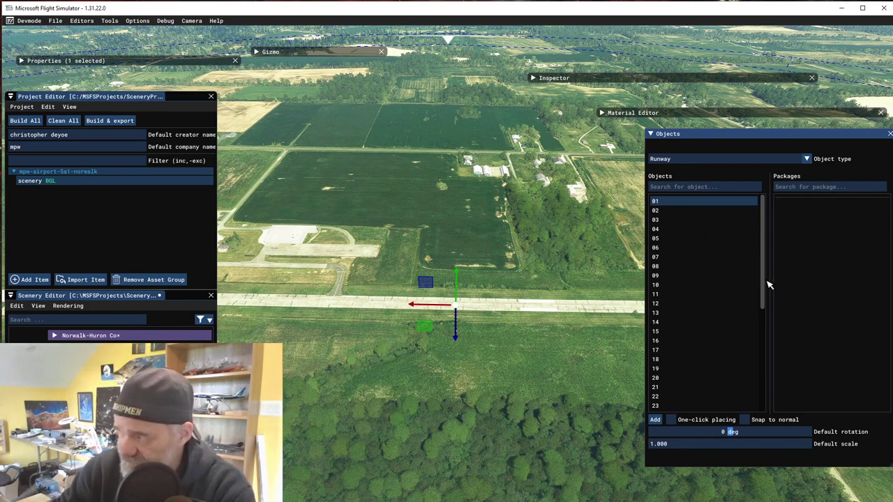
pyautogui.moveTo(763, 302); pyautogui.dragTo(763, 355)
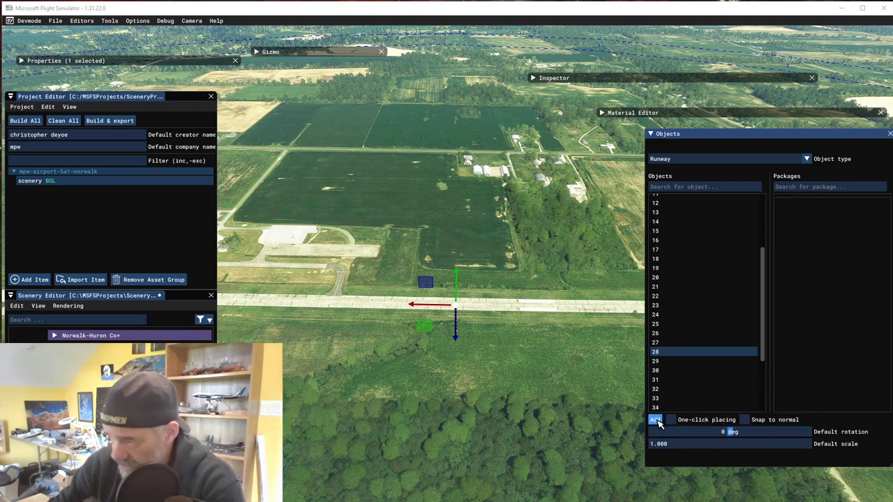
pyautogui.click(656, 421)
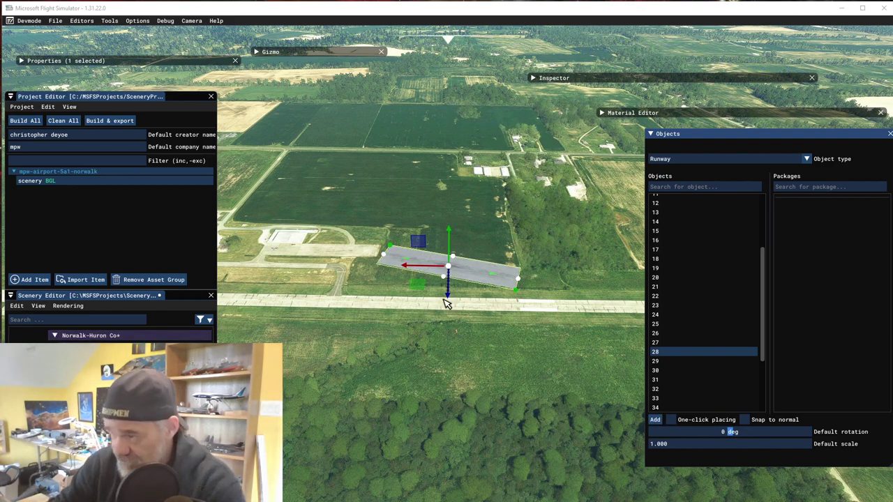
pyautogui.click(651, 134)
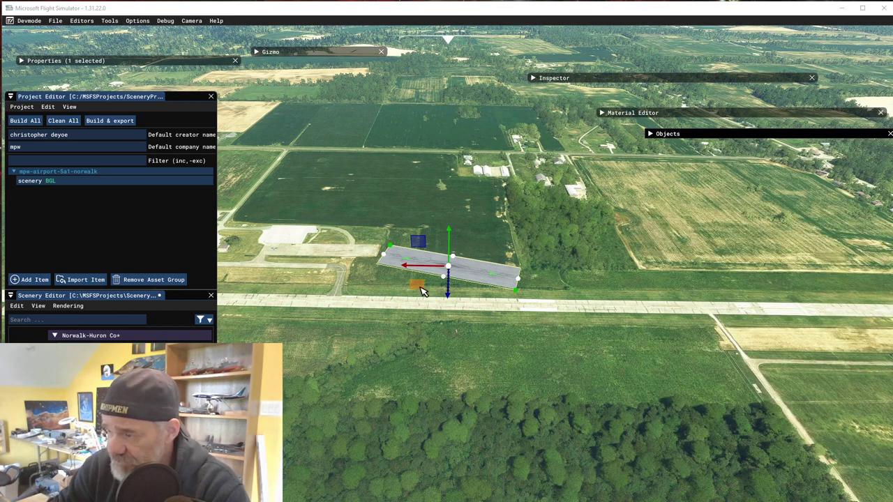
pyautogui.moveTo(422, 289); pyautogui.dragTo(422, 325)
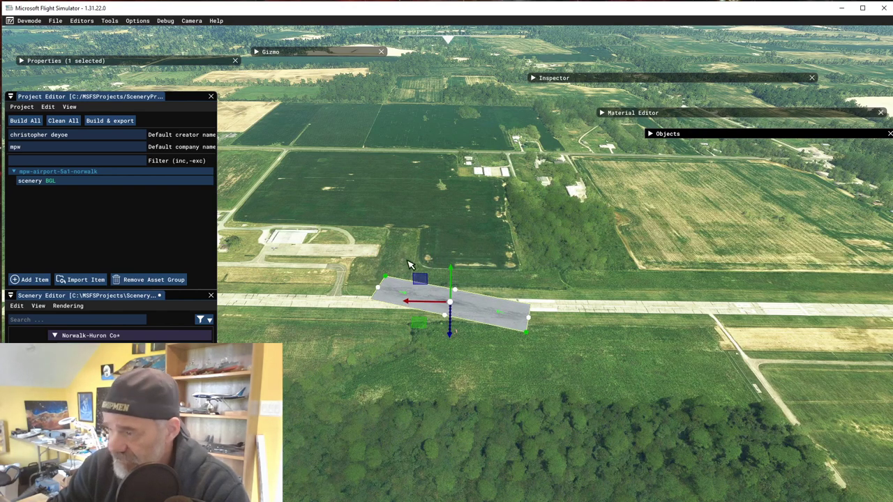
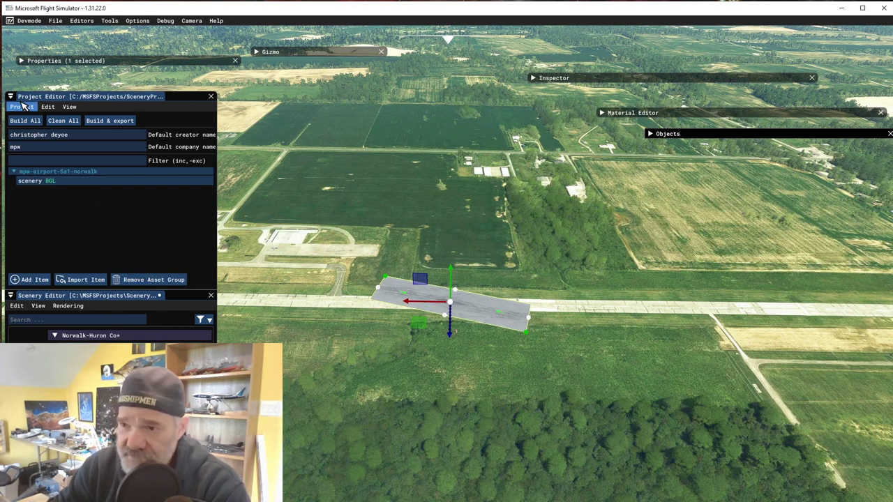
# - Set the new runway's heading to -91 degrees in its configuration properties
pyautogui.click(21, 61)
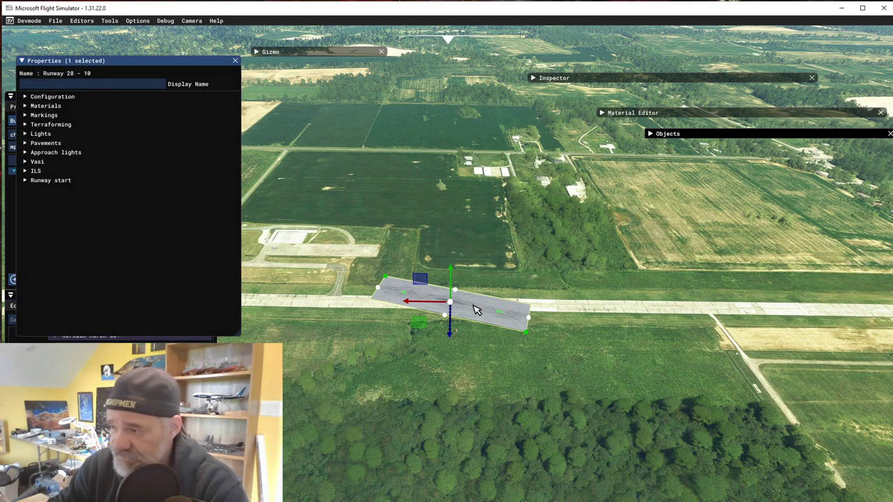
pyautogui.click(25, 97)
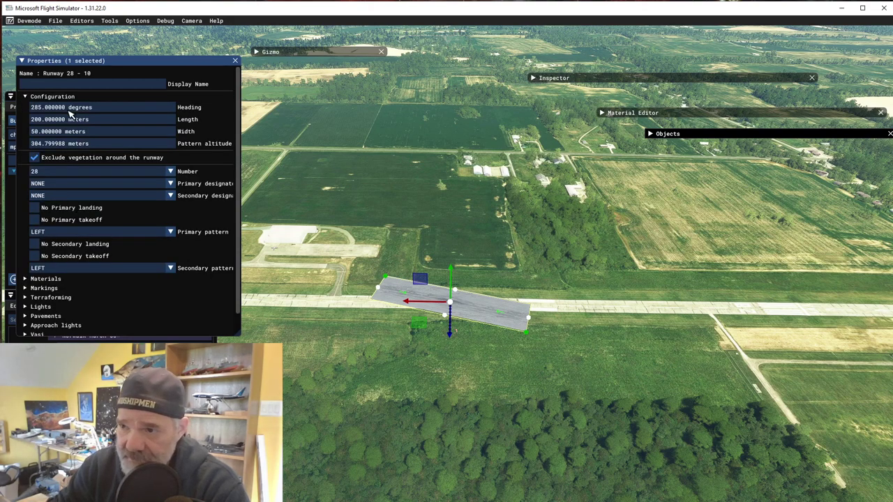
pyautogui.doubleClick(96, 109)
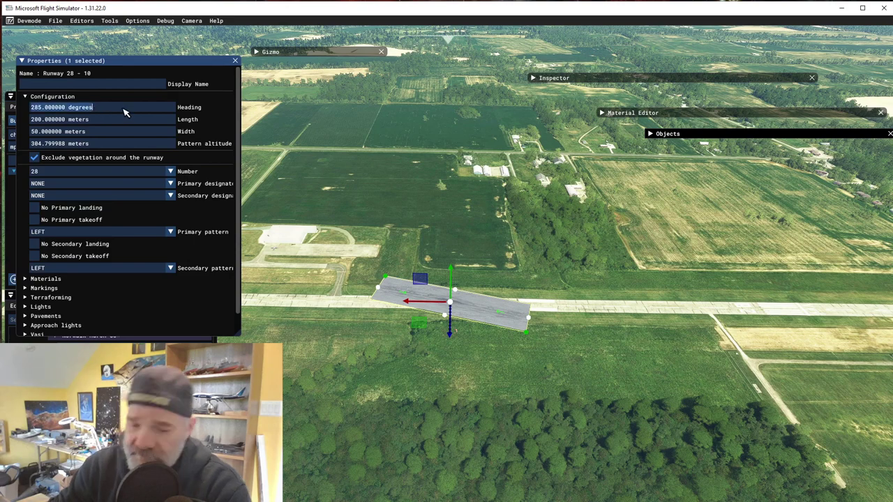
pyautogui.press('BackSpace')
pyautogui.write('-')
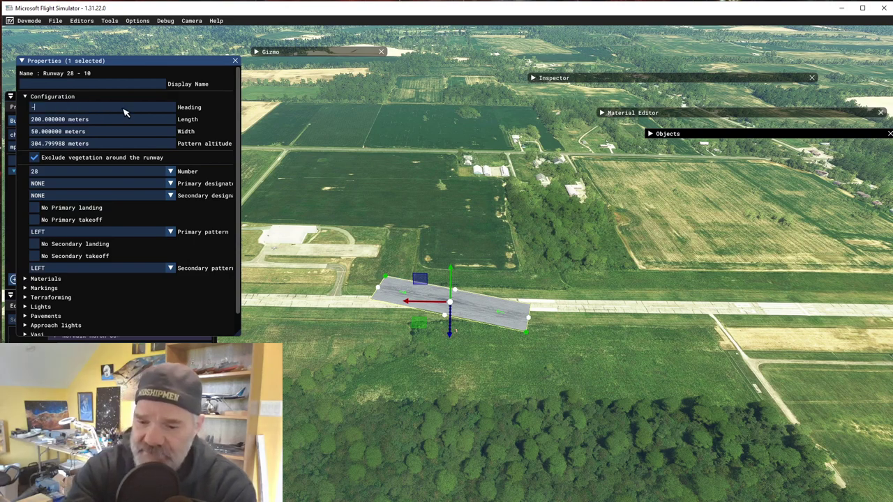
pyautogui.write('91')
pyautogui.press('Return')
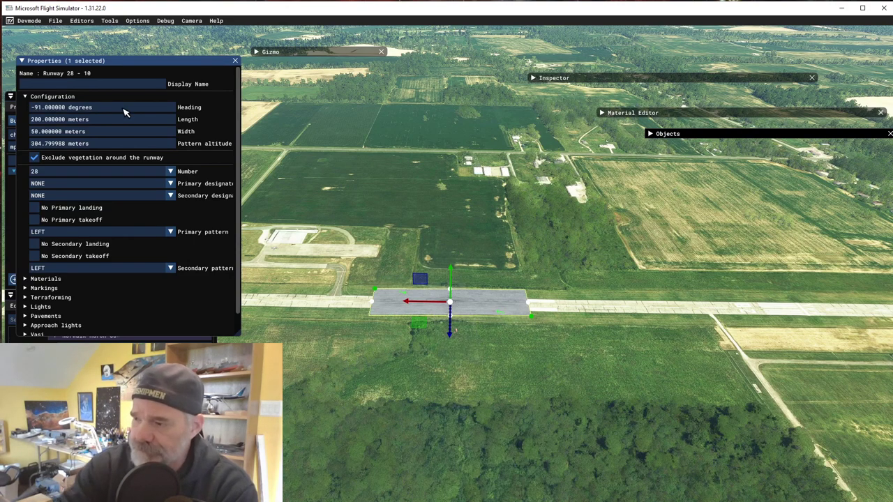
# - Look up the dimensions of Runway 10/28 on AirNav and set the runway's length to 1283 meters
pyautogui.doubleClick(45, 120)
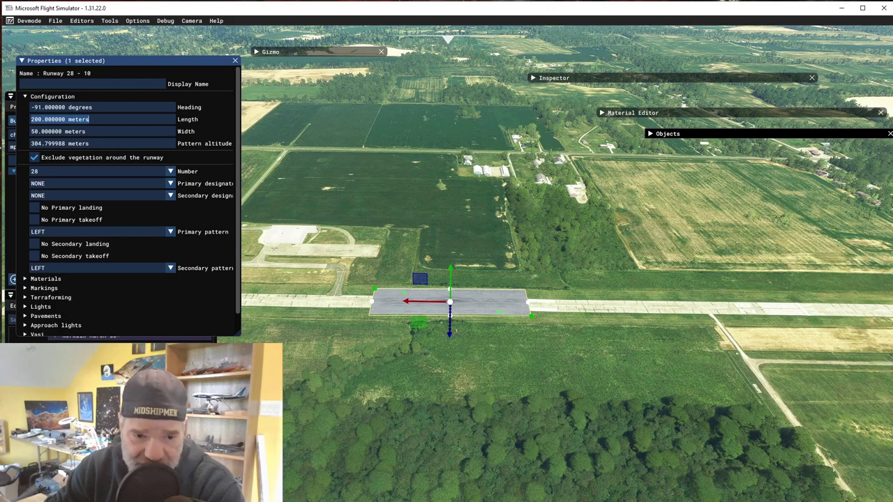
pyautogui.hotkey('alt', 'Tab')
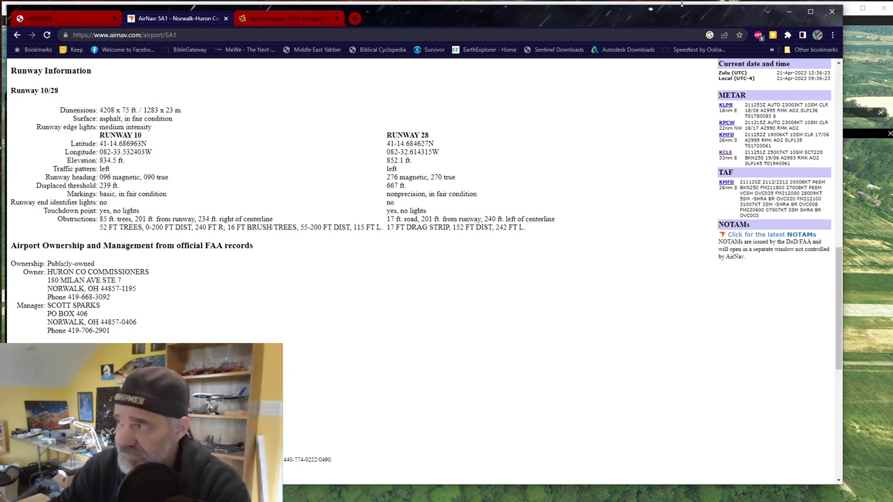
pyautogui.click(788, 11)
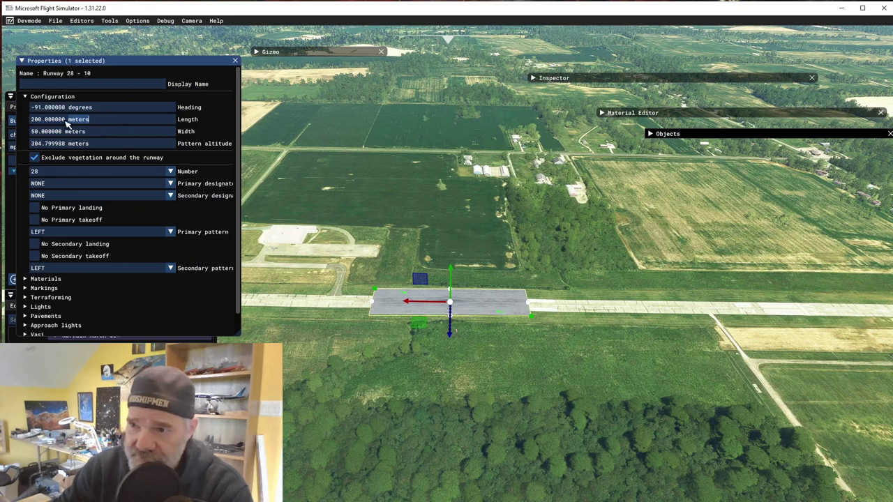
pyautogui.moveTo(102, 122); pyautogui.dragTo(12, 120)
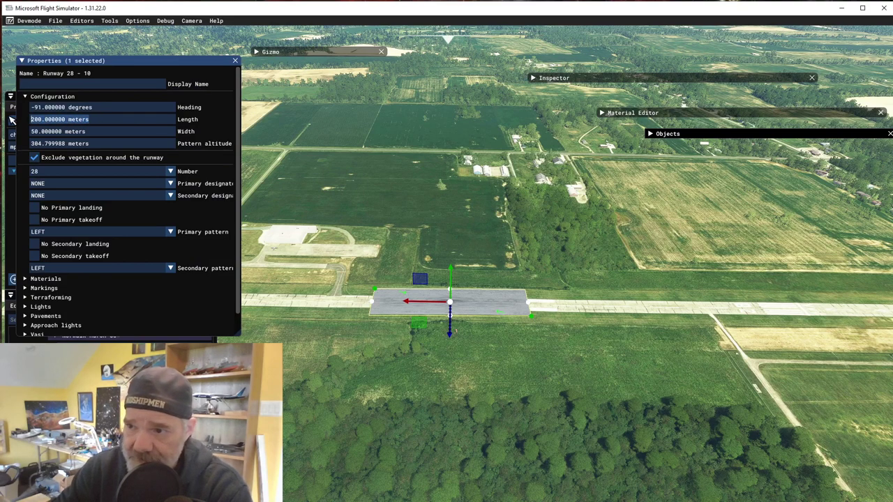
pyautogui.write('1283')
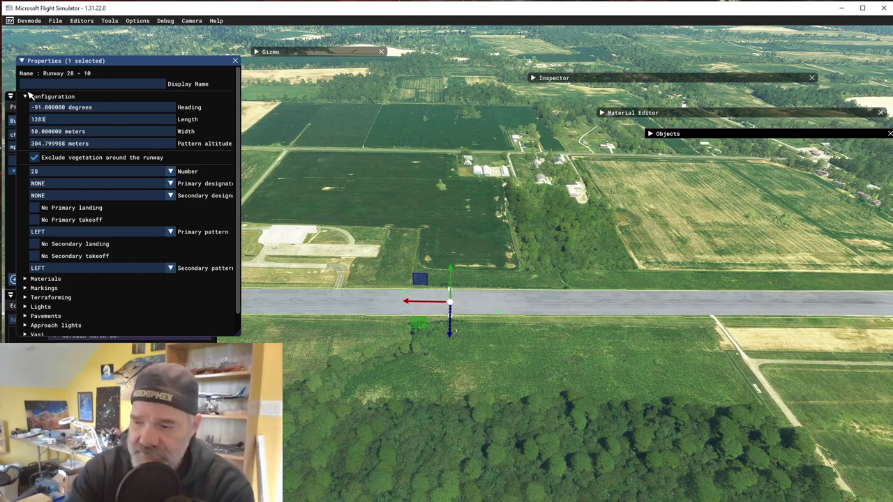
pyautogui.press('Return')
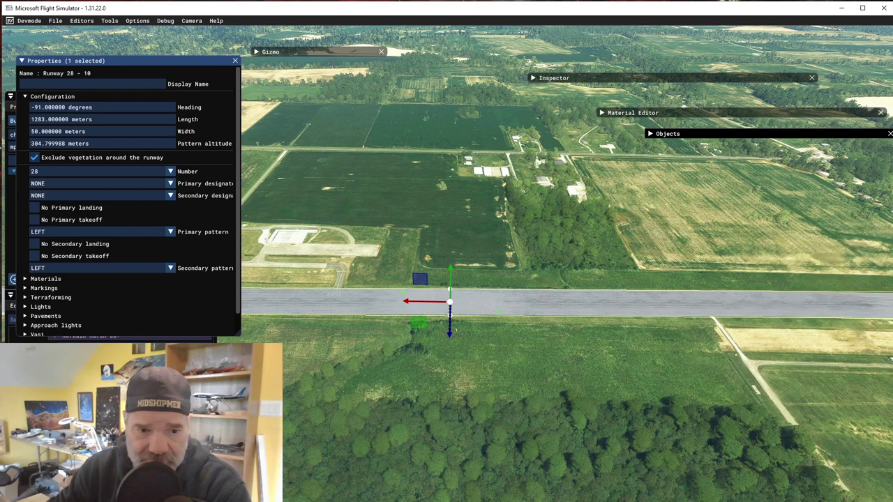
# - Check the AirNav runway dimensions again and set the runway's width to 23 meters
pyautogui.hotkey('alt', 'Tab')
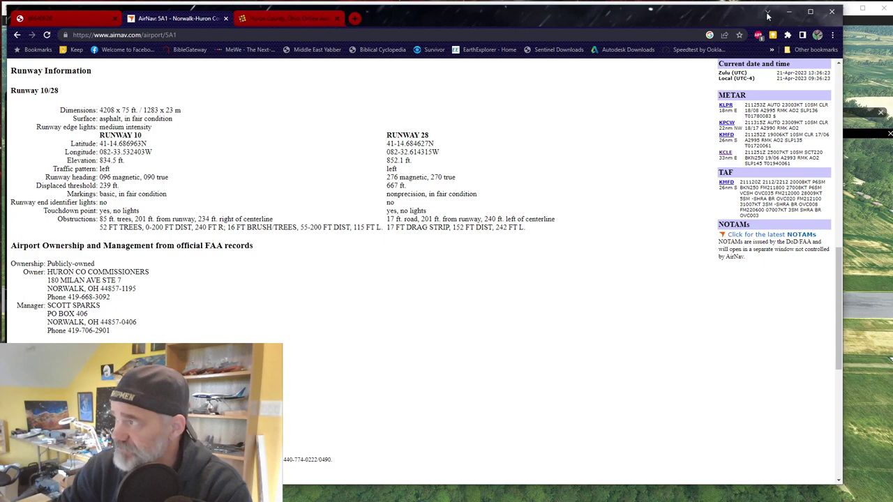
pyautogui.click(789, 12)
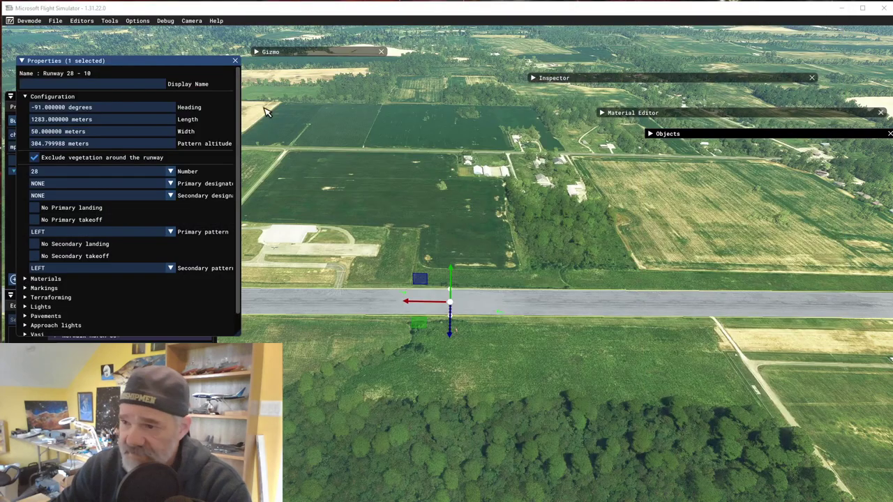
pyautogui.click(95, 134)
pyautogui.write('23')
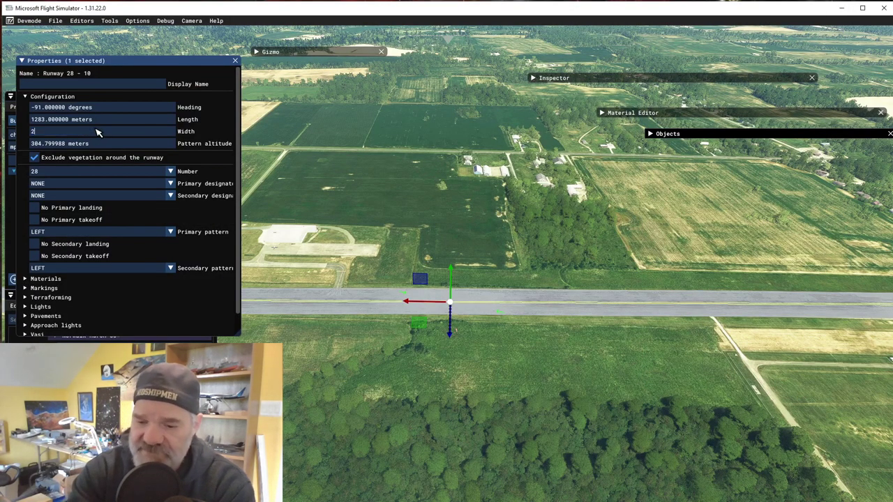
pyautogui.press('Return')
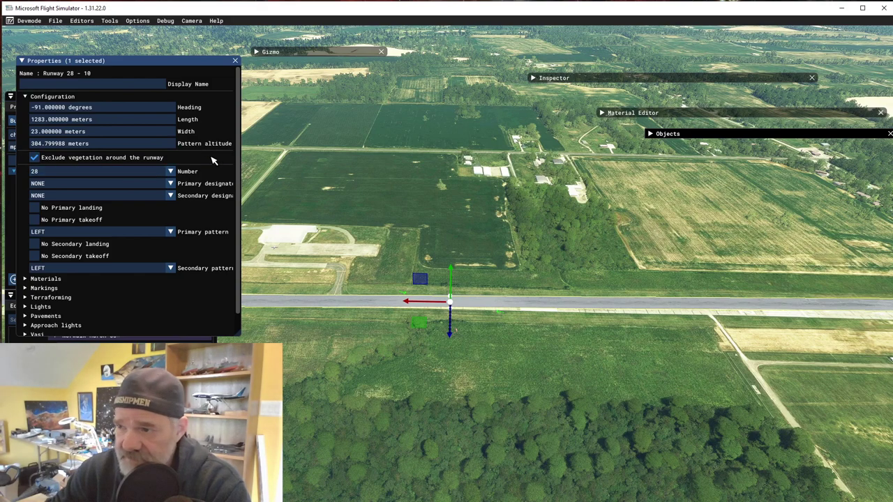
# - Expand the runway's material settings and open the Material Editor with bitmap preview enabled
pyautogui.scroll(-1, 207, 159)
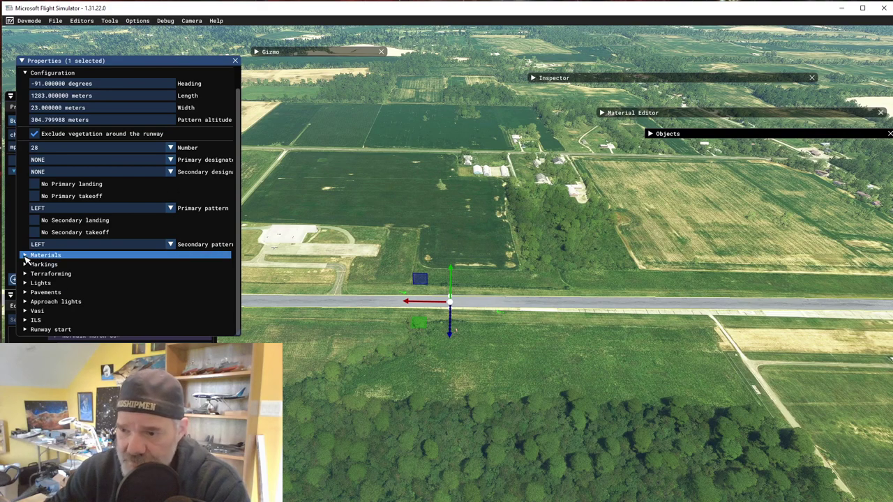
pyautogui.click(25, 256)
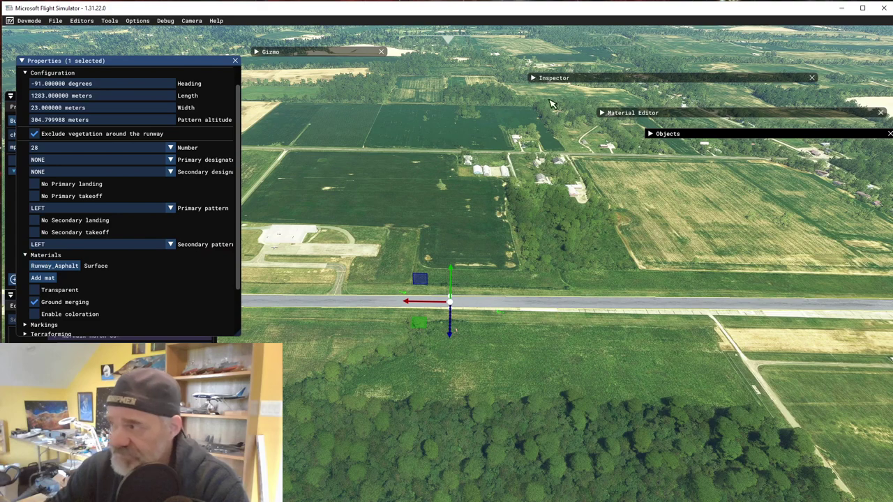
pyautogui.click(603, 113)
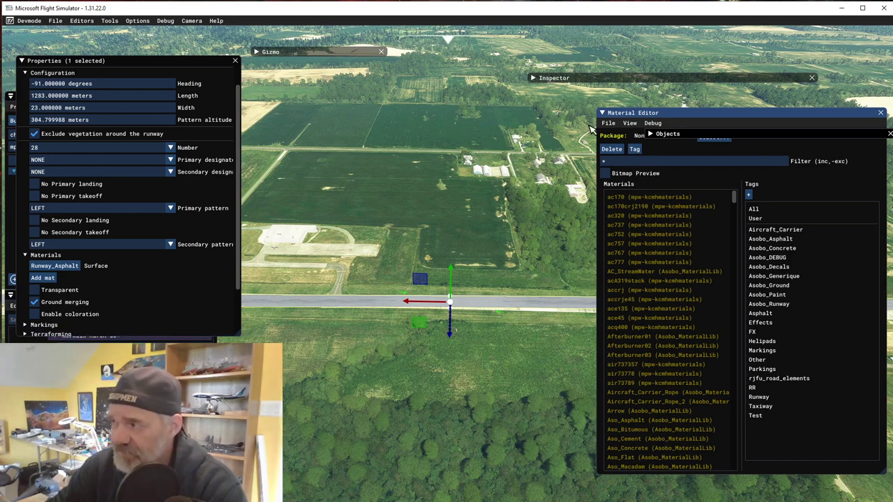
pyautogui.click(677, 252)
pyautogui.moveTo(659, 230); pyautogui.dragTo(662, 217)
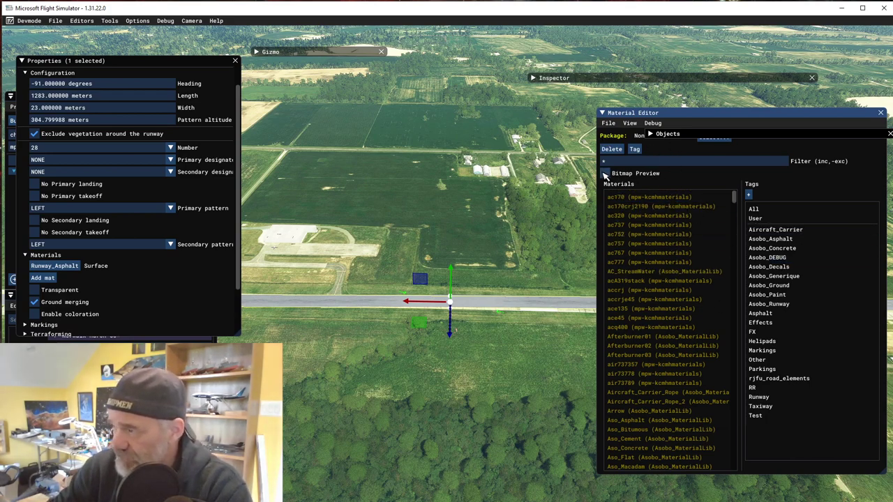
pyautogui.click(607, 173)
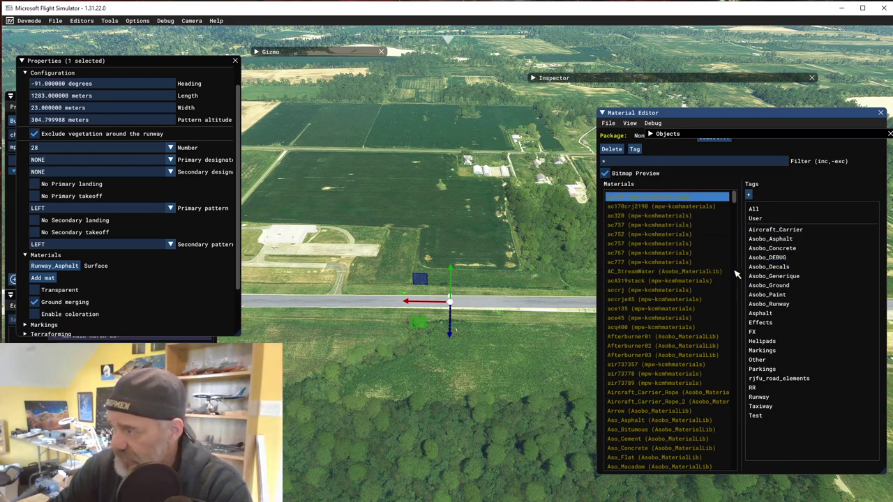
# - Filter the materials by the Asobo_Asphalt tag and apply Asphalt_Generic03_Cracked to the runway surface
pyautogui.click(773, 239)
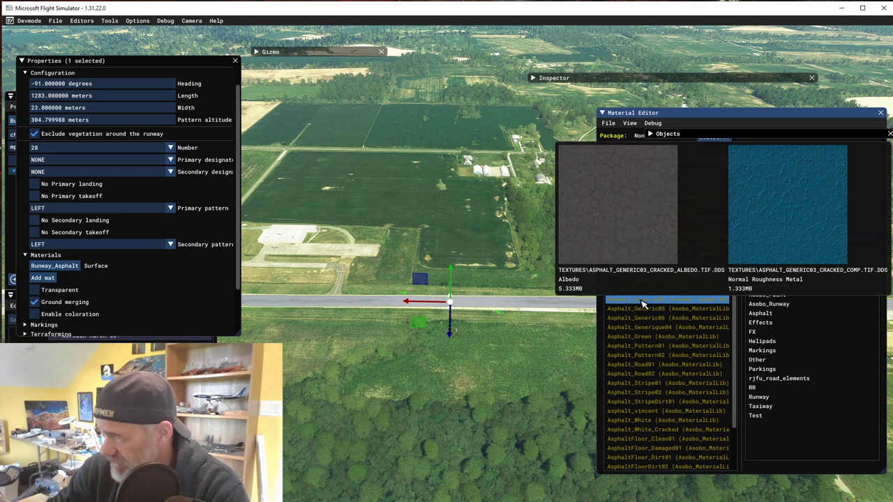
pyautogui.moveTo(642, 304); pyautogui.dragTo(45, 267)
pyautogui.scroll(2, 380, 359)
pyautogui.scroll(2, 384, 377)
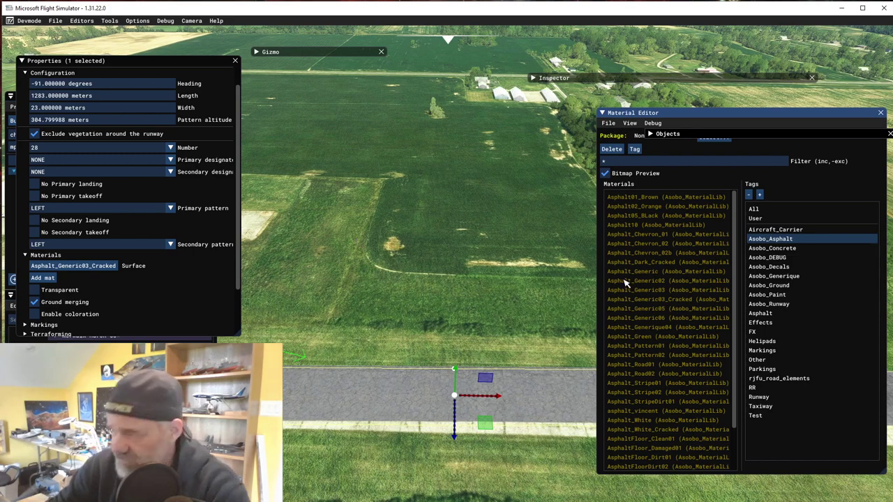
# - Replace the runway's surface material with Asphalt_White_Cracked and inspect the texture up close
pyautogui.moveTo(673, 334)
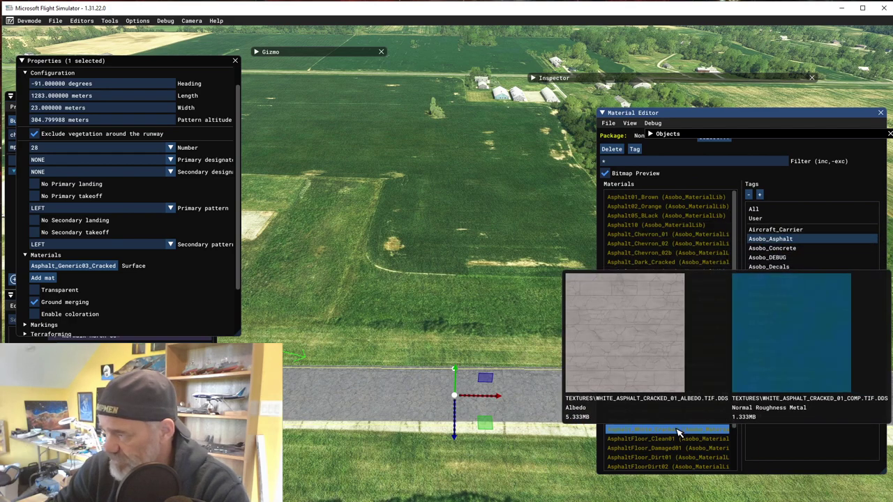
pyautogui.click(678, 429)
pyautogui.moveTo(678, 431); pyautogui.dragTo(64, 269)
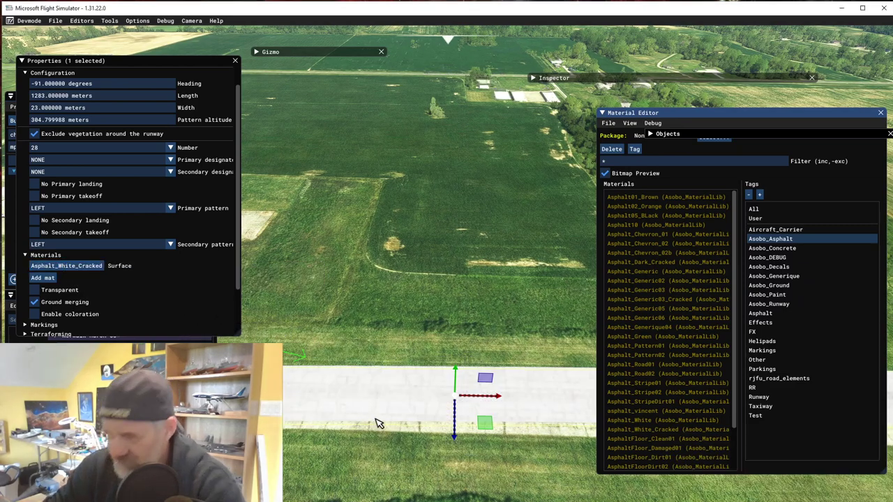
pyautogui.scroll(2, 376, 423)
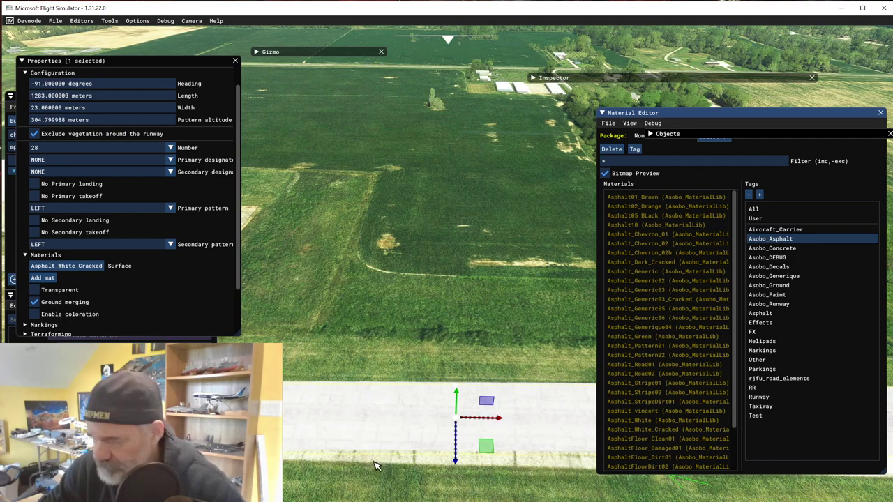
pyautogui.scroll(4, 387, 472)
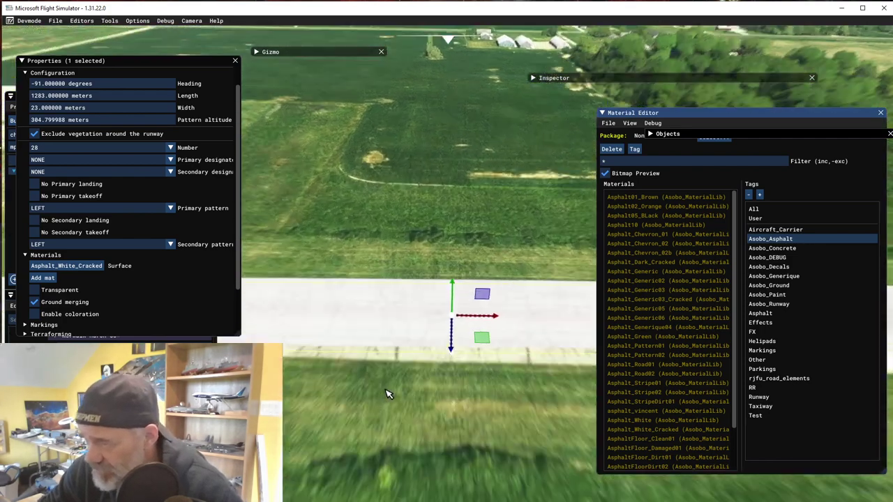
pyautogui.scroll(1, 388, 396)
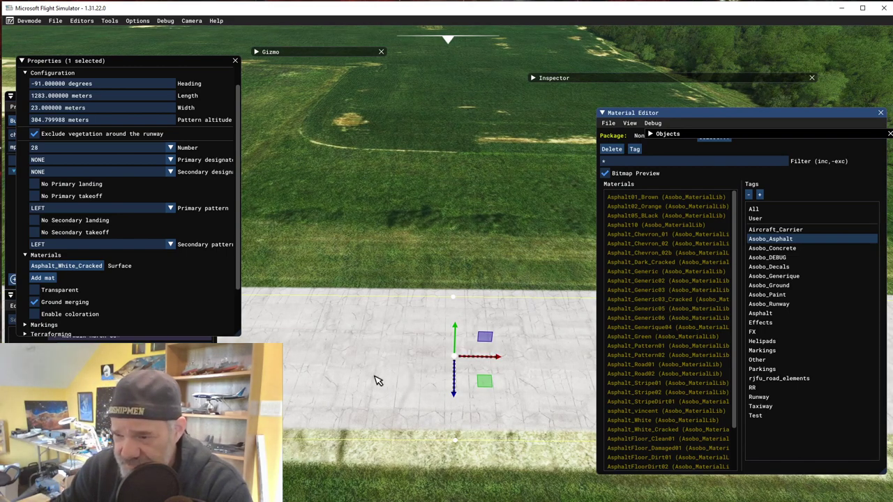
# - Collapse the runway's Materials settings and expand its Markings options
pyautogui.moveTo(238, 288); pyautogui.dragTo(241, 337)
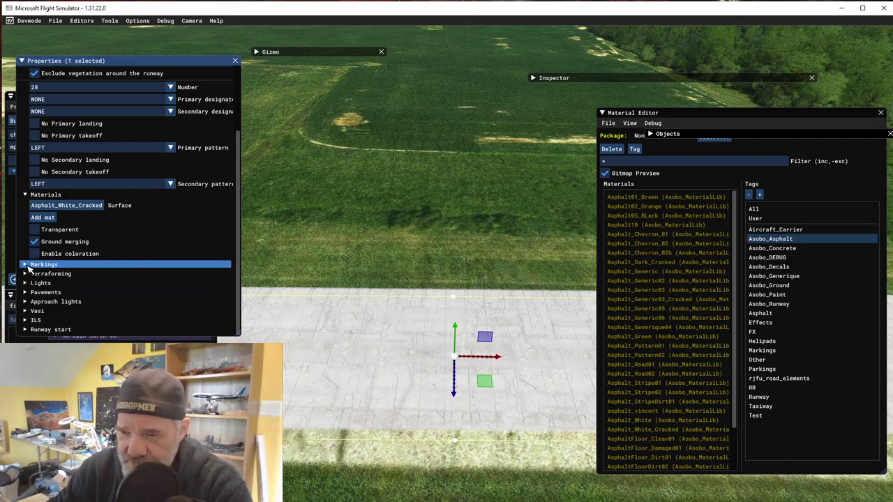
pyautogui.click(25, 196)
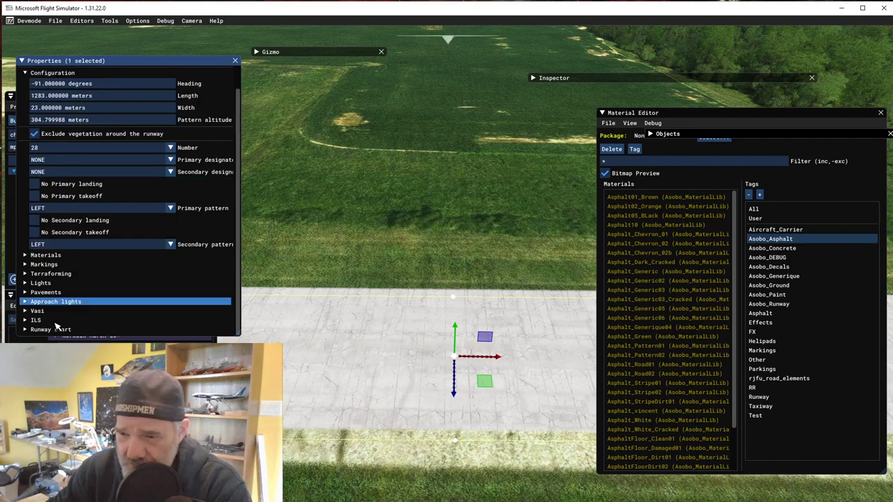
pyautogui.click(26, 265)
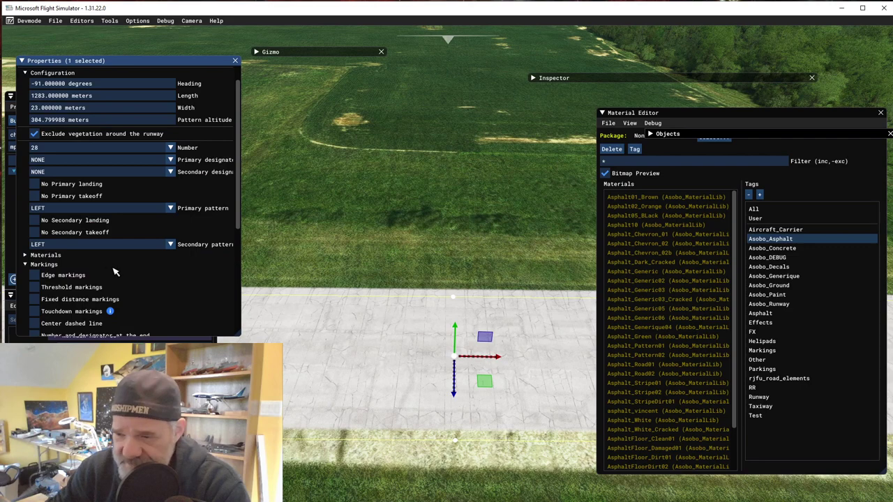
pyautogui.scroll(-3, 112, 273)
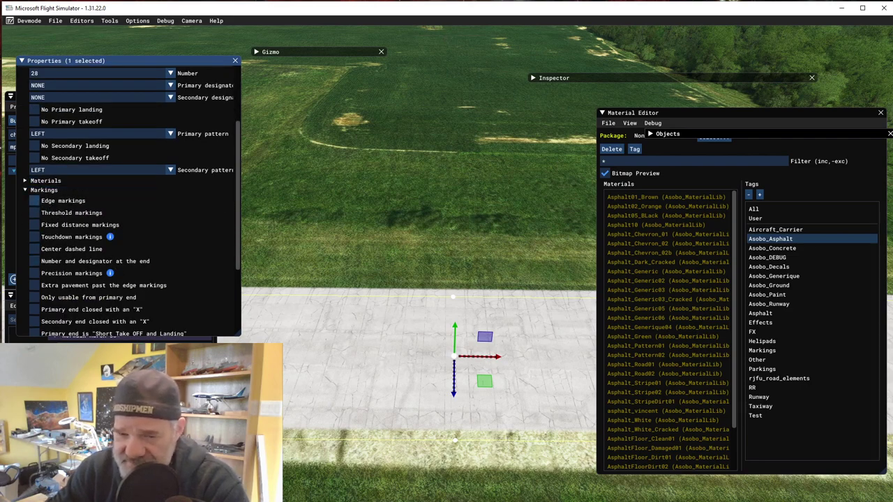
# - Switch to Google Earth Pro and examine the real runway's surface and markings, minimizing it when done
pyautogui.hotkey('alt', 'Tab')
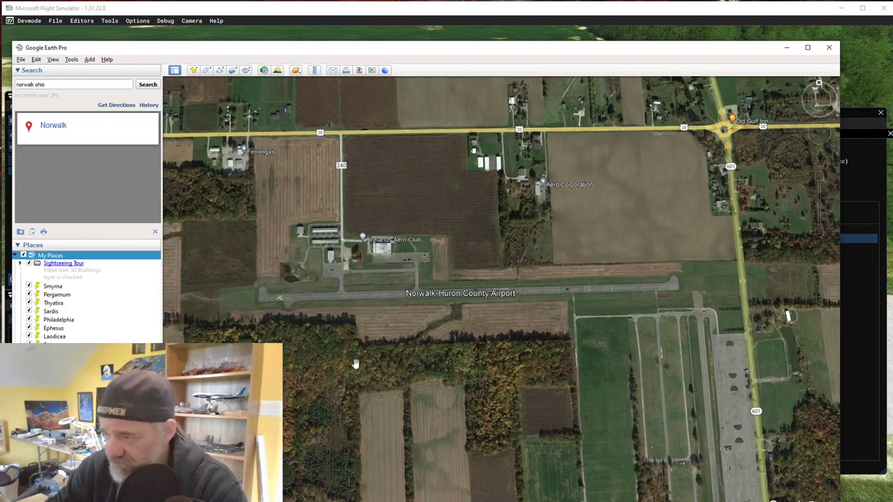
pyautogui.scroll(5, 351, 319)
pyautogui.scroll(3, 336, 217)
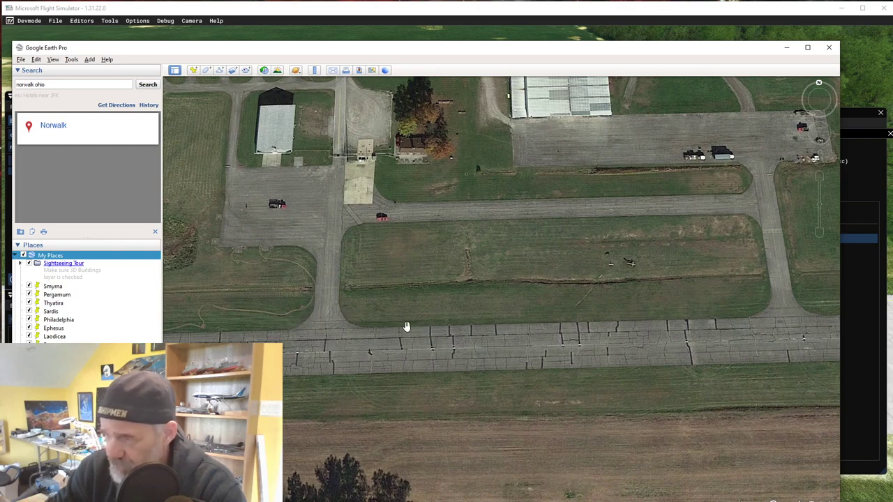
pyautogui.click(787, 50)
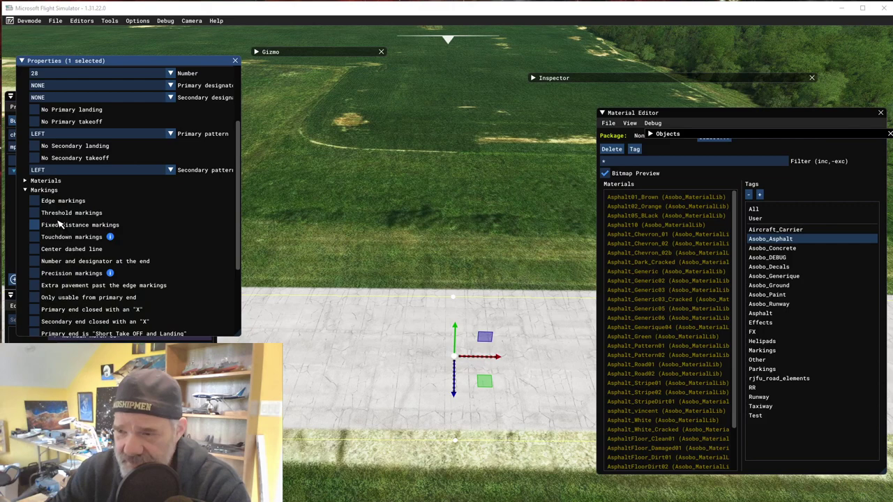
# - Preview another asphalt texture and collapse the Material Editor to expose the far stretch of the runway
pyautogui.scroll(-3, 391, 338)
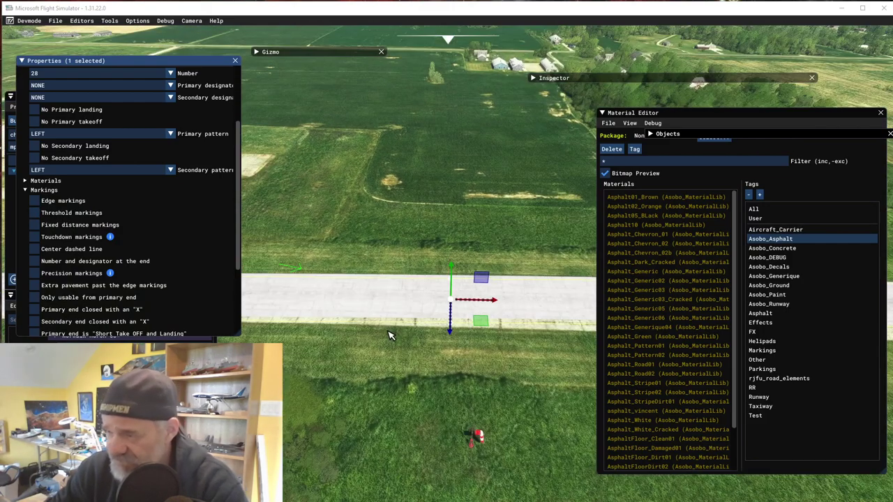
pyautogui.click(627, 420)
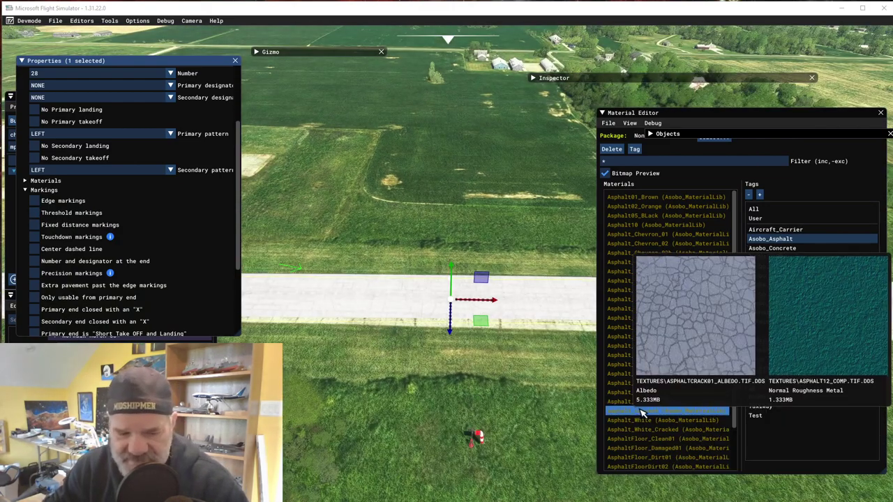
pyautogui.press('d')
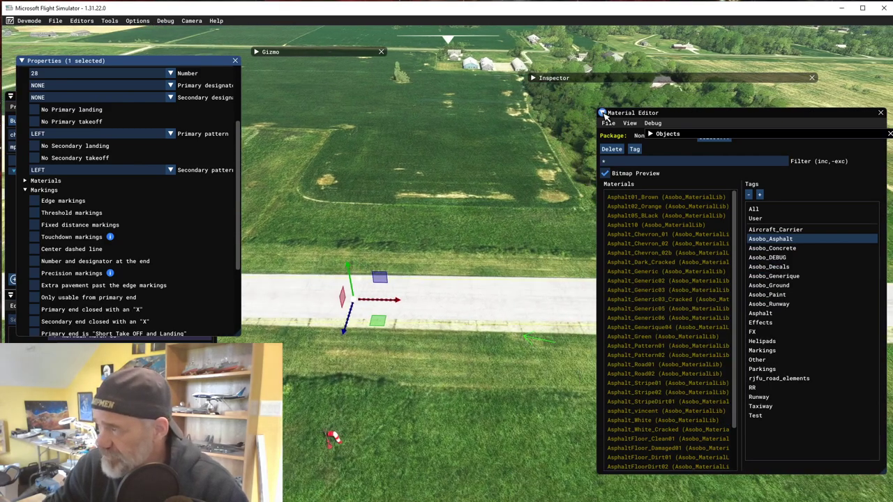
pyautogui.click(602, 113)
pyautogui.press('d')
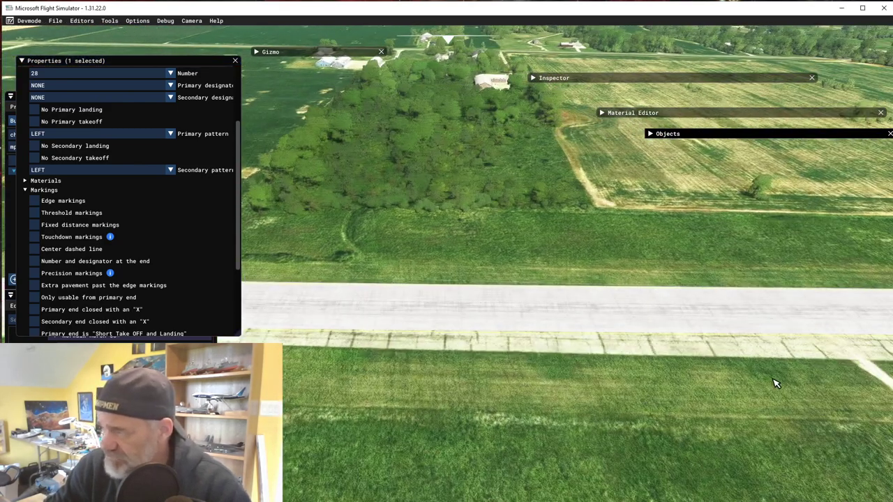
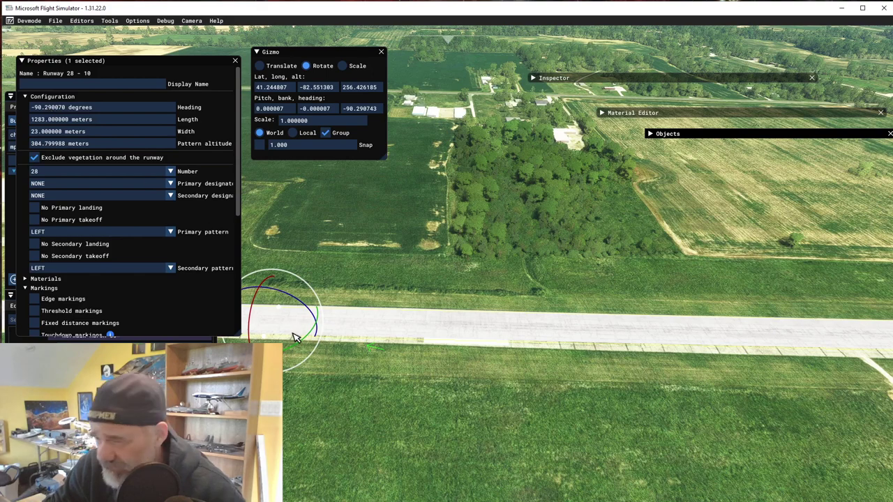
# - Fine-tune the runway's heading to -90.39 degrees, trying -90.3, -90.358 and -90.36 degrees along the way
pyautogui.moveTo(310, 341); pyautogui.dragTo(323, 350)
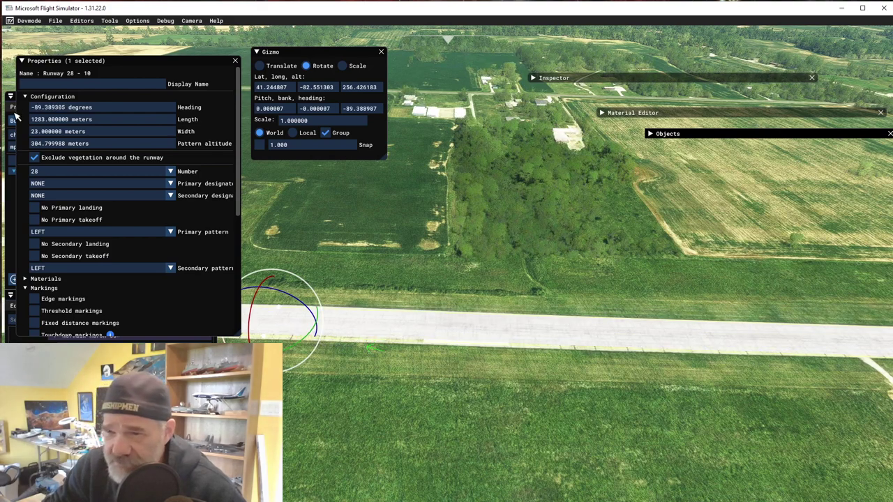
pyautogui.doubleClick(51, 109)
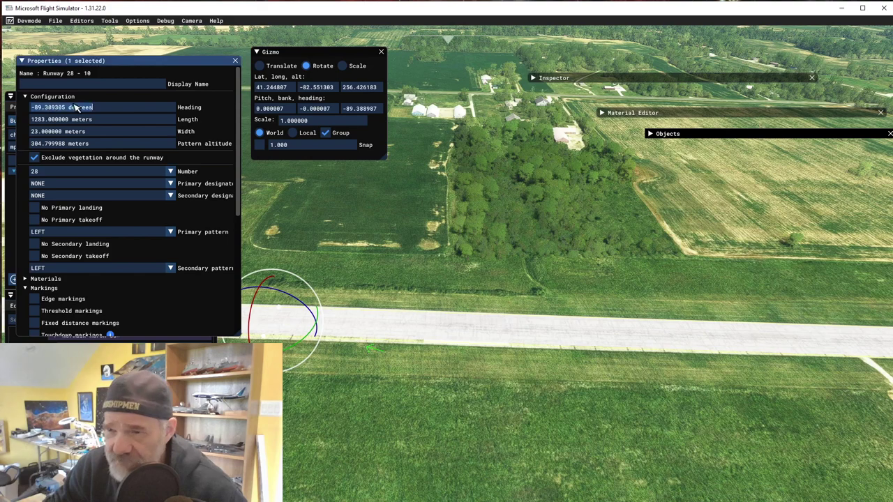
pyautogui.write('-90.3')
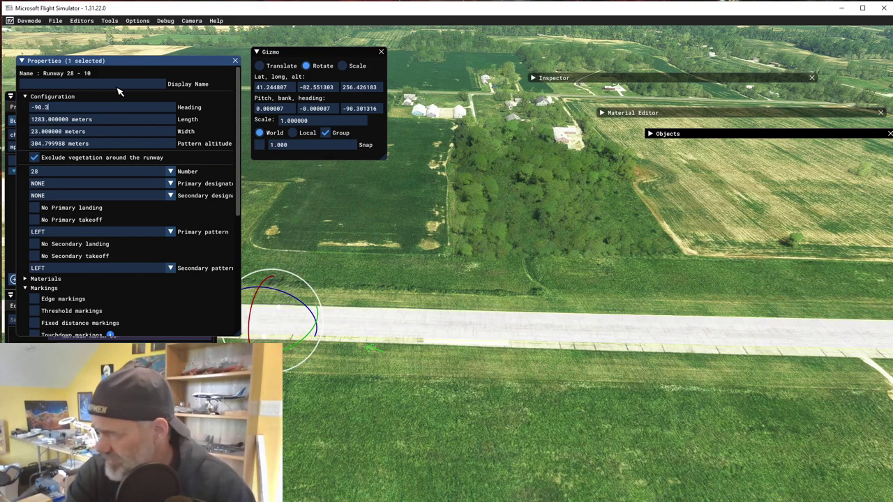
pyautogui.write('5')
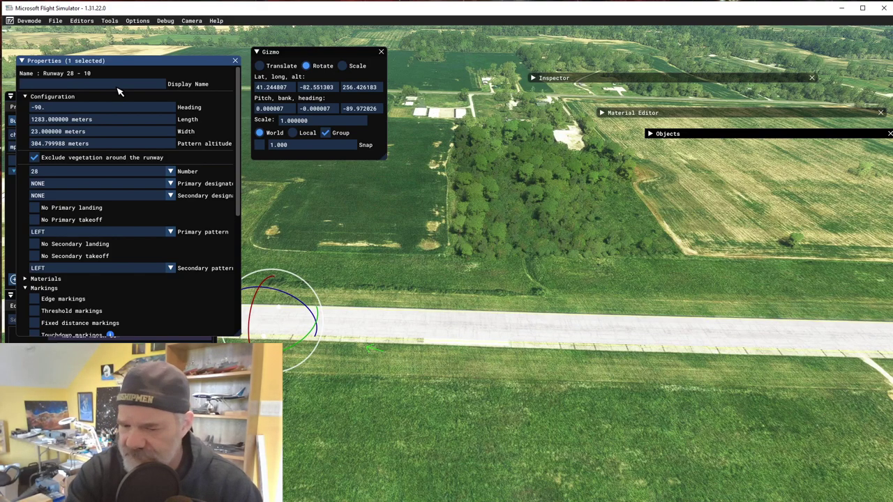
pyautogui.write('4')
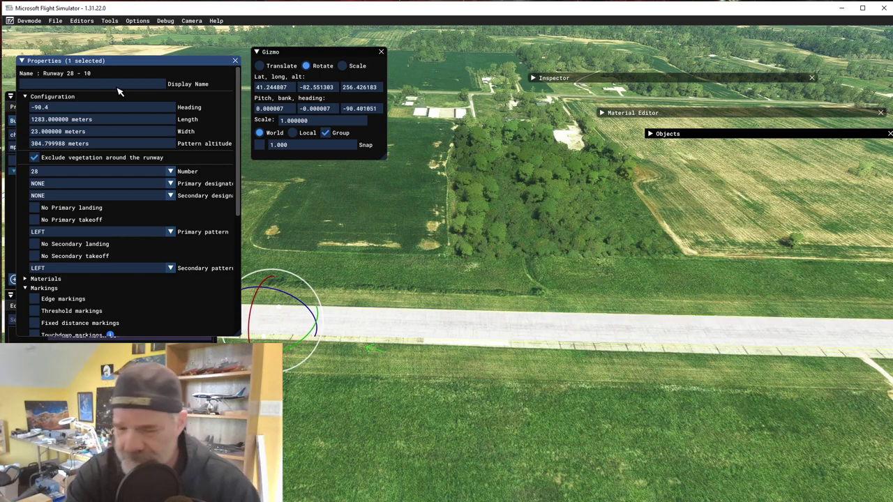
pyautogui.press('BackSpace')
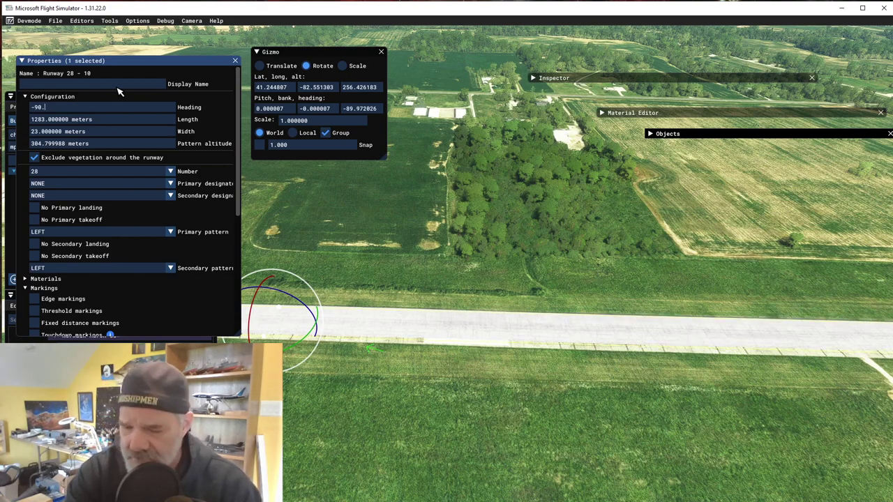
pyautogui.write('358')
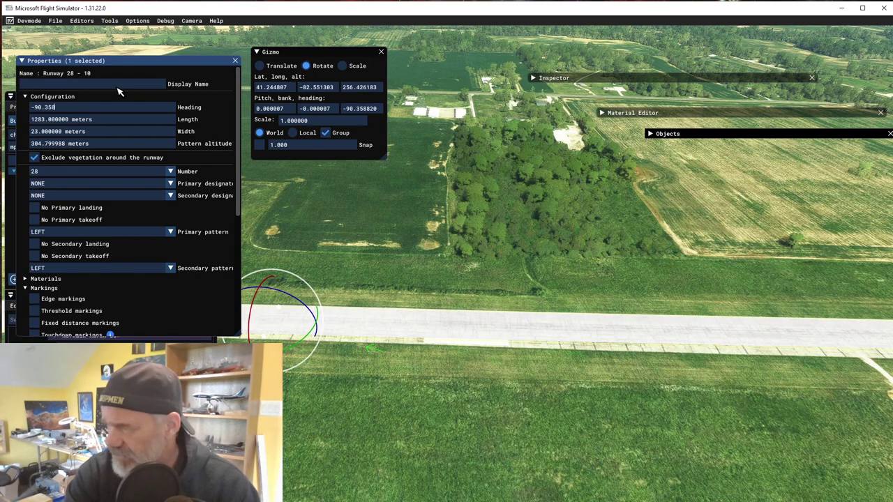
pyautogui.press('Return')
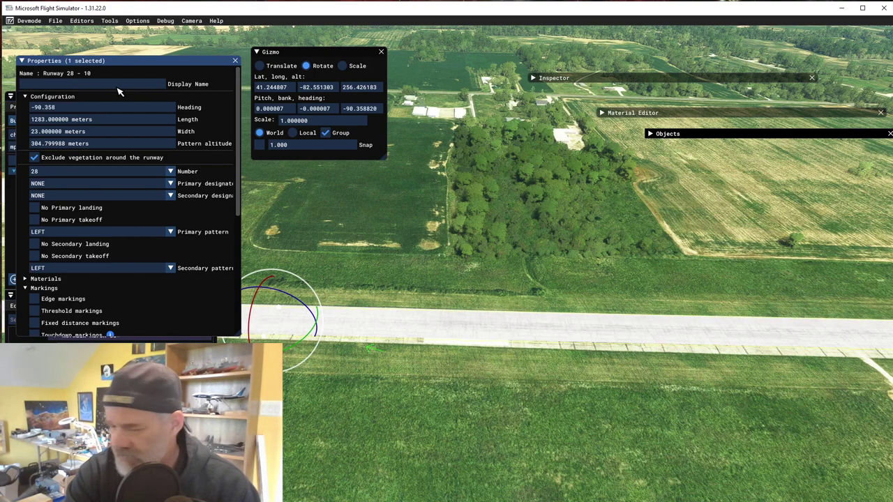
pyautogui.press('BackSpace')
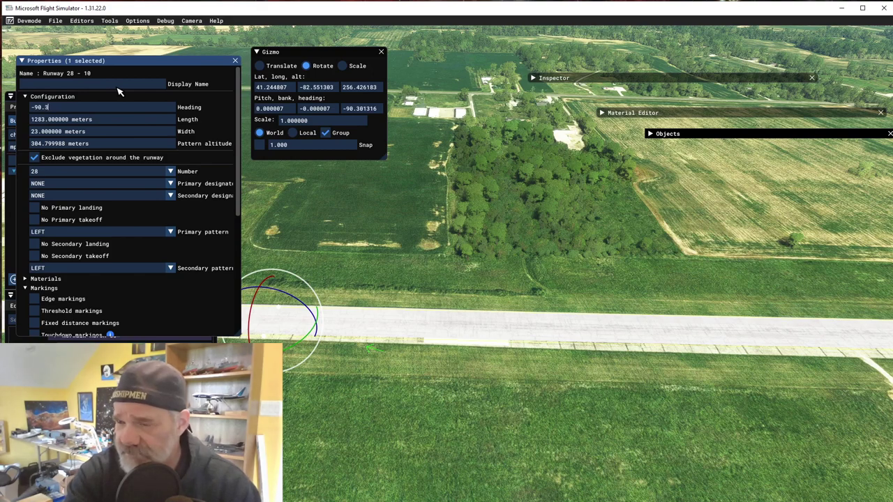
pyautogui.write('6')
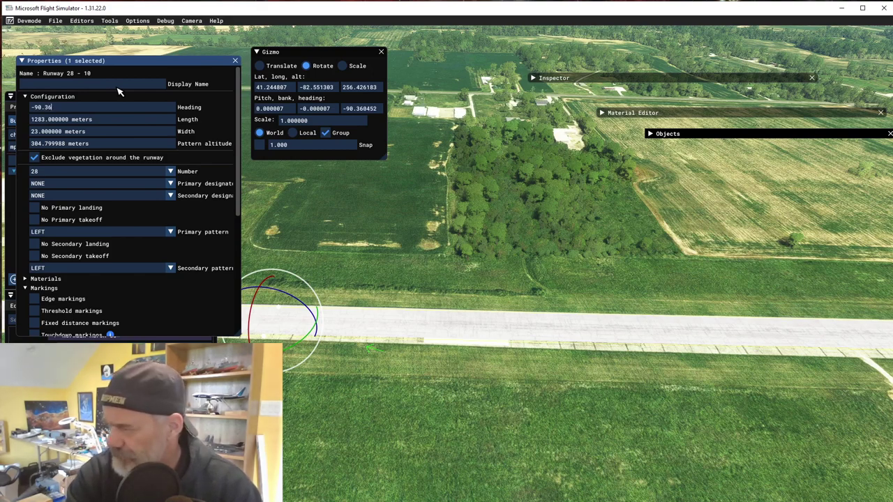
pyautogui.press('BackSpace')
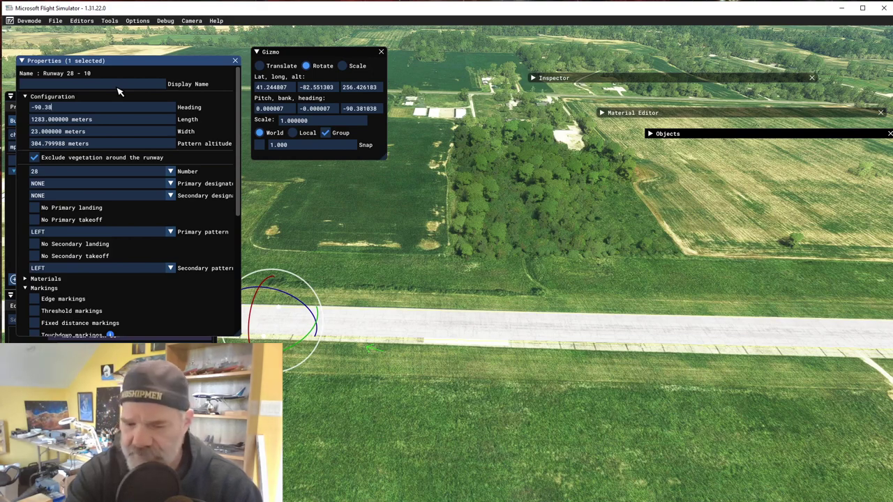
pyautogui.write('9')
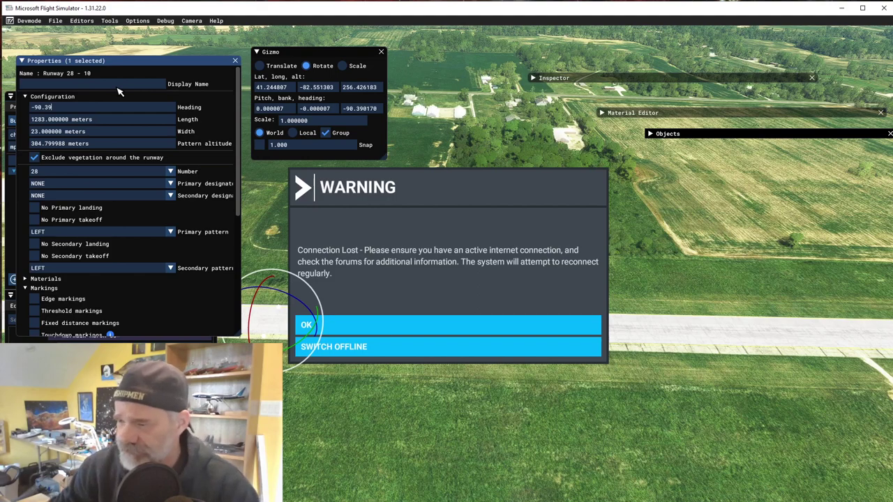
# - Switch the simulator to offline mode, dismiss the connection warning and reselect Runway 28 - 10
pyautogui.click(330, 349)
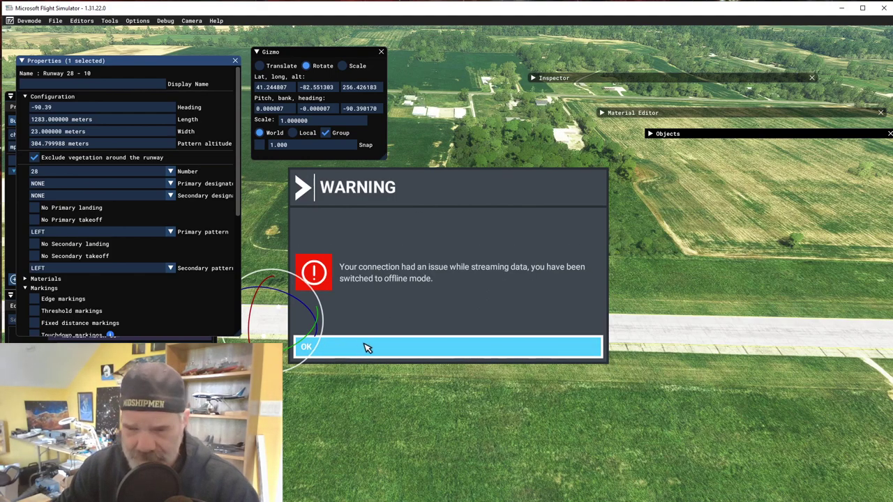
pyautogui.click(357, 349)
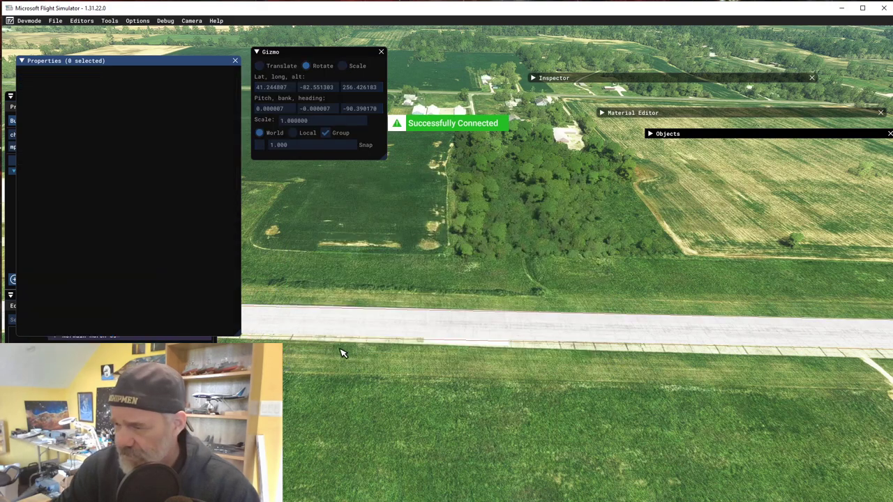
pyautogui.click(527, 340)
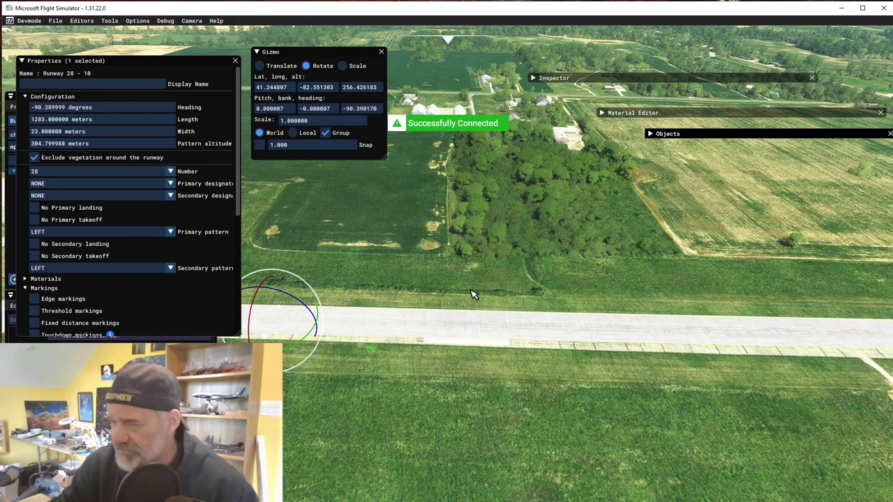
pyautogui.press('w')
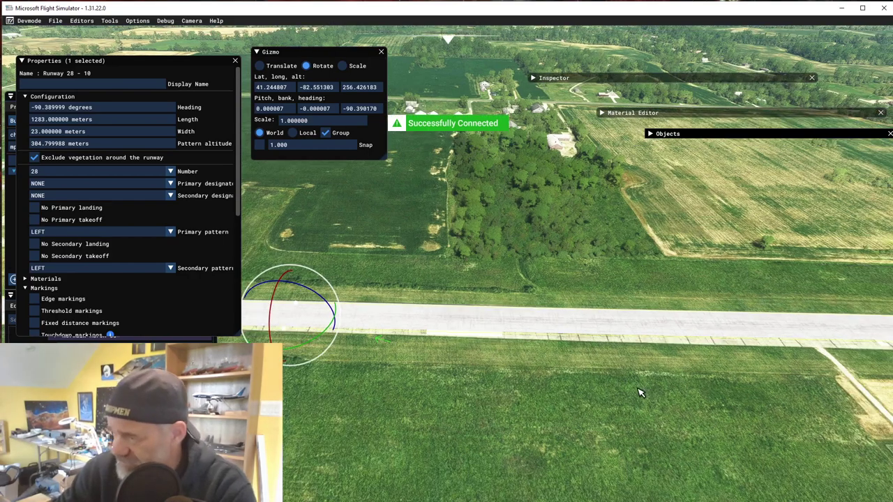
# - Rotate the runway to a heading of about -89.79 degrees and set the gizmo to translate mode
pyautogui.press('w')
pyautogui.press('s')
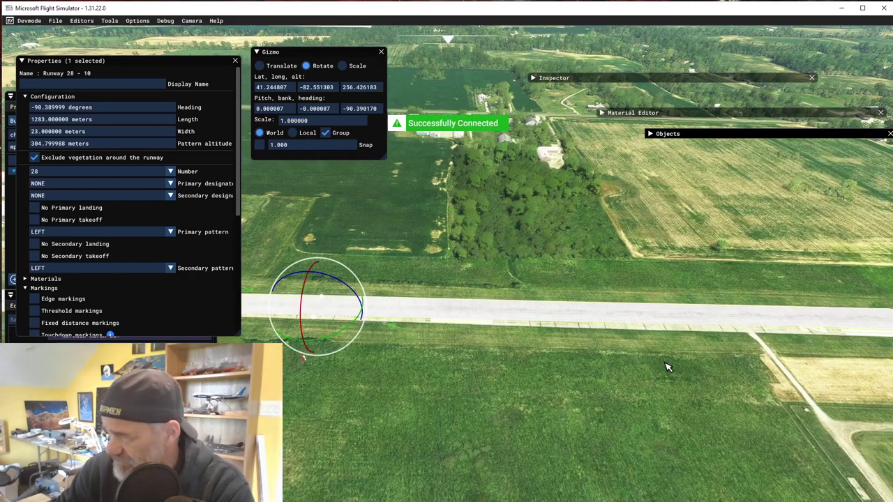
pyautogui.press('w')
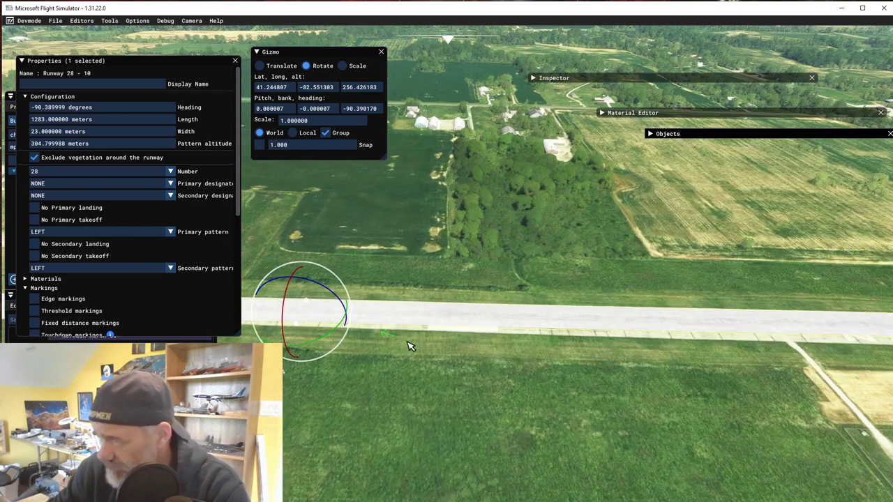
pyautogui.moveTo(338, 334); pyautogui.dragTo(359, 344)
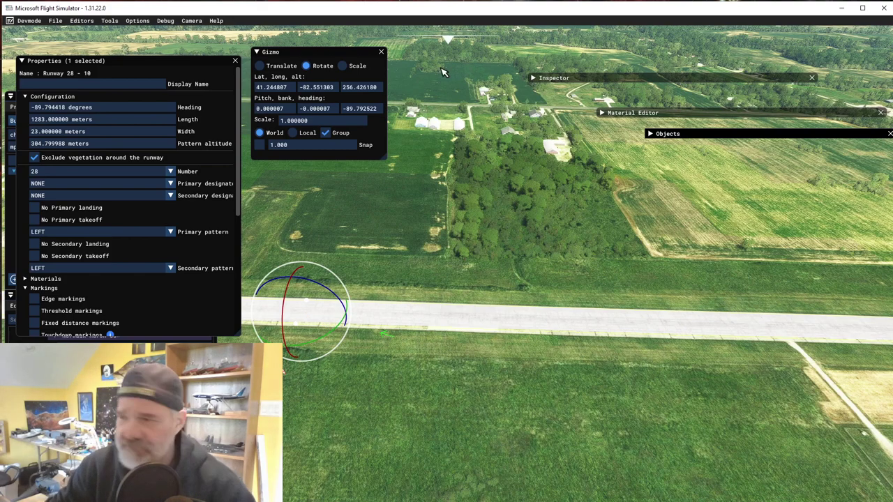
pyautogui.click(260, 66)
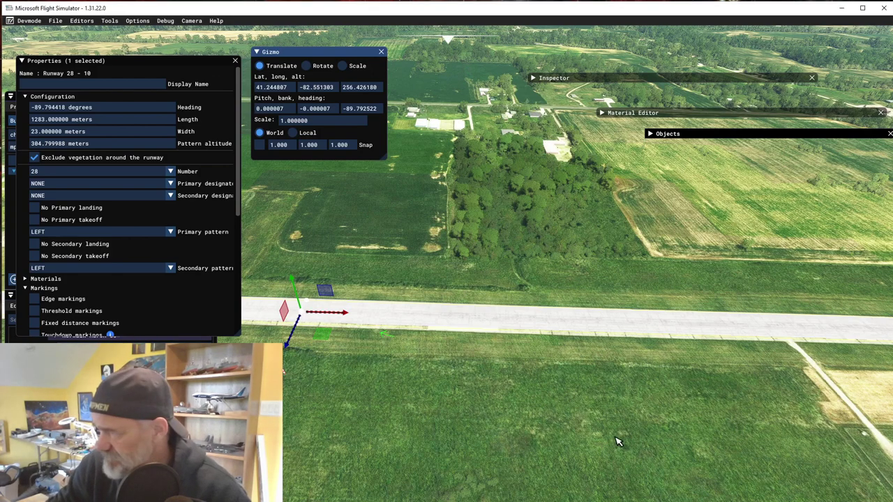
# - Enable the runway's threshold, touchdown, center dashed line, number and designator, and precision markings, and inspect them on the surface
pyautogui.press('d')
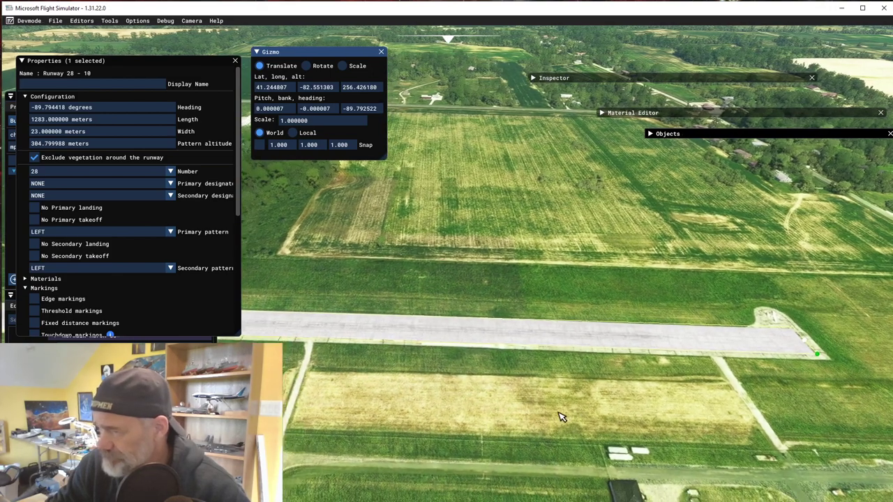
pyautogui.press('a')
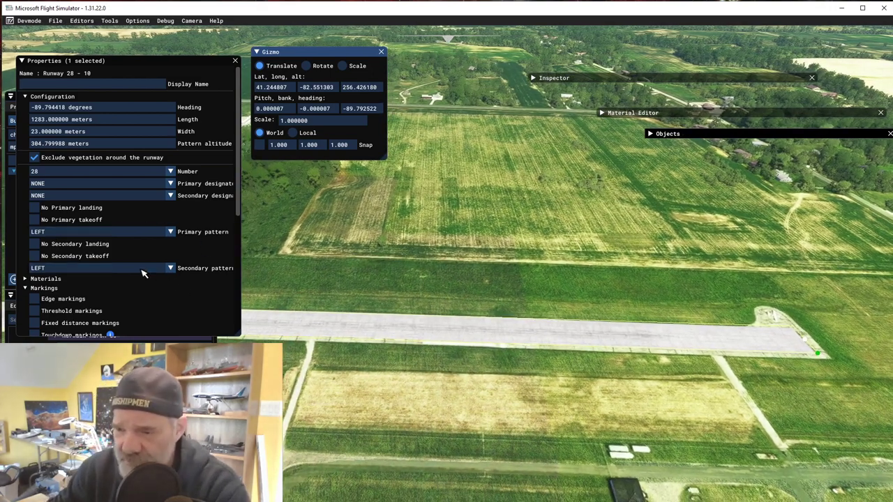
pyautogui.scroll(-4, 144, 278)
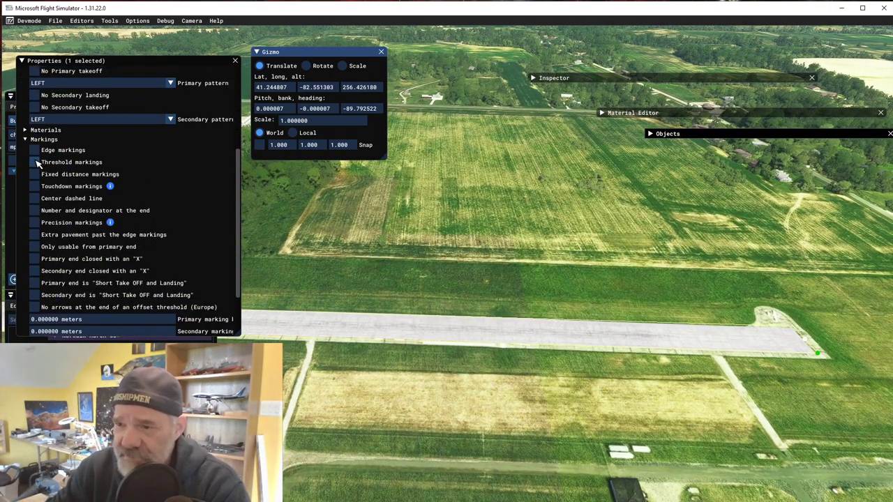
pyautogui.click(35, 162)
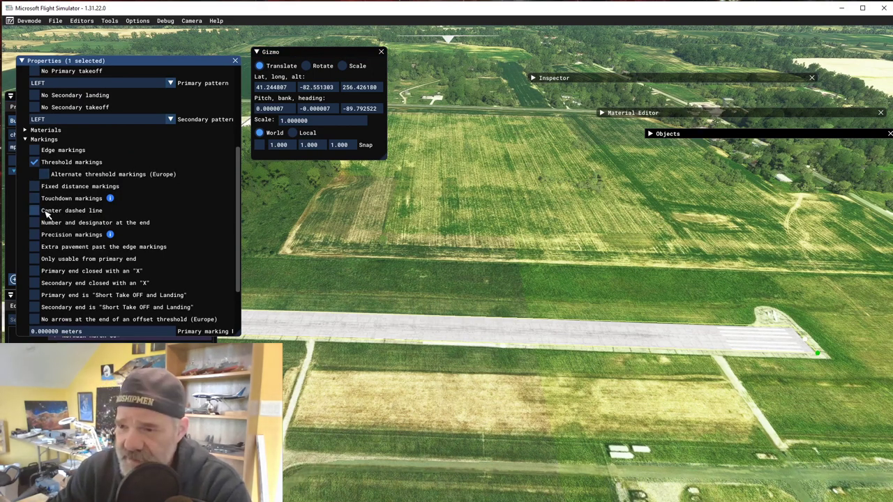
pyautogui.scroll(5, 115, 191)
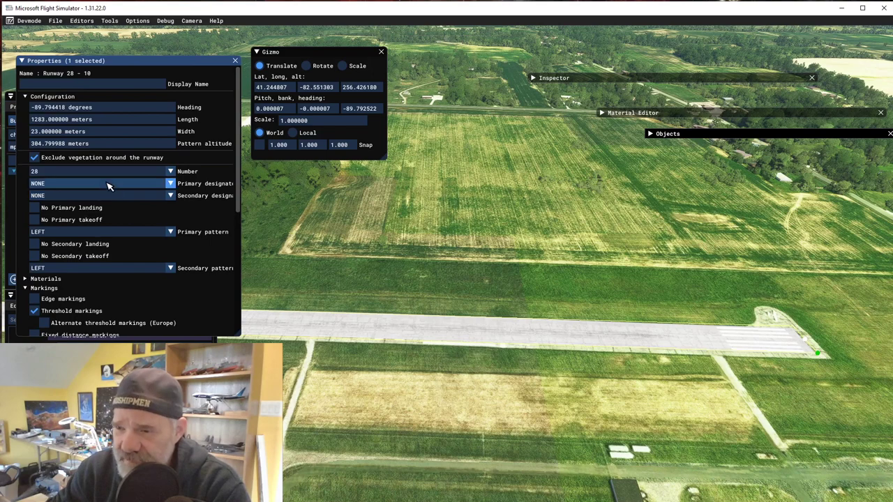
pyautogui.scroll(-5, 120, 196)
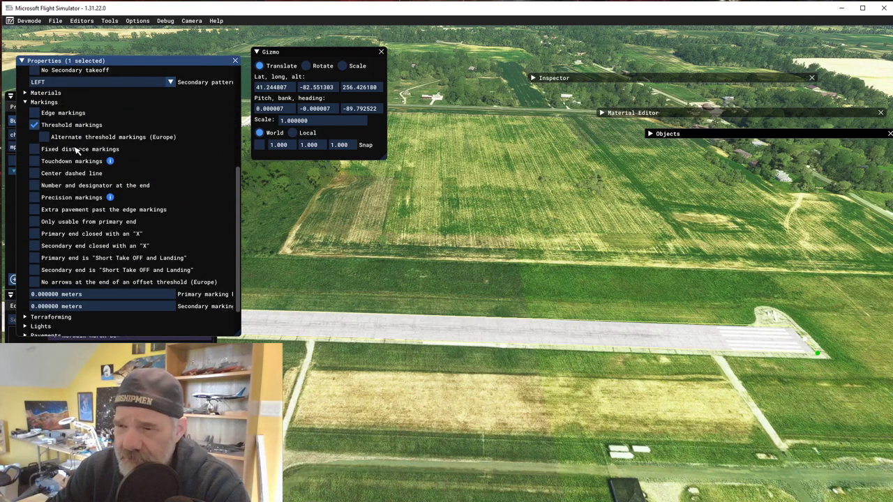
pyautogui.click(34, 161)
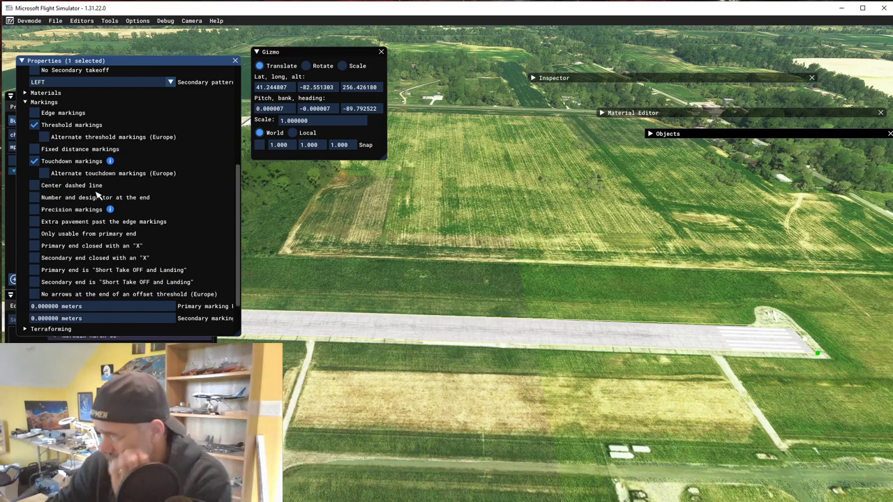
pyautogui.click(34, 198)
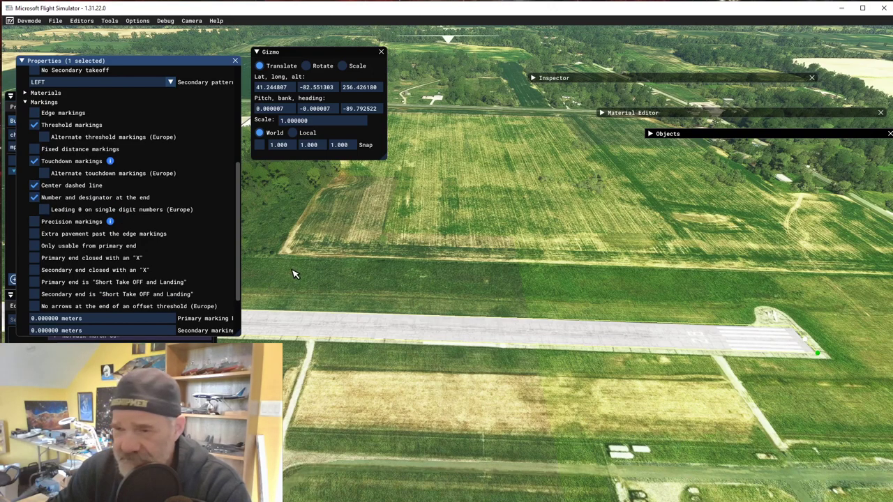
pyautogui.click(34, 222)
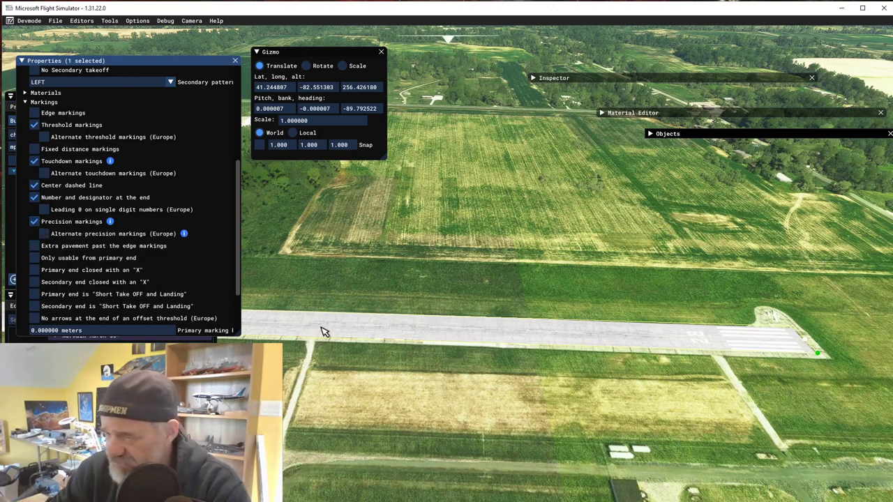
pyautogui.scroll(2, 341, 370)
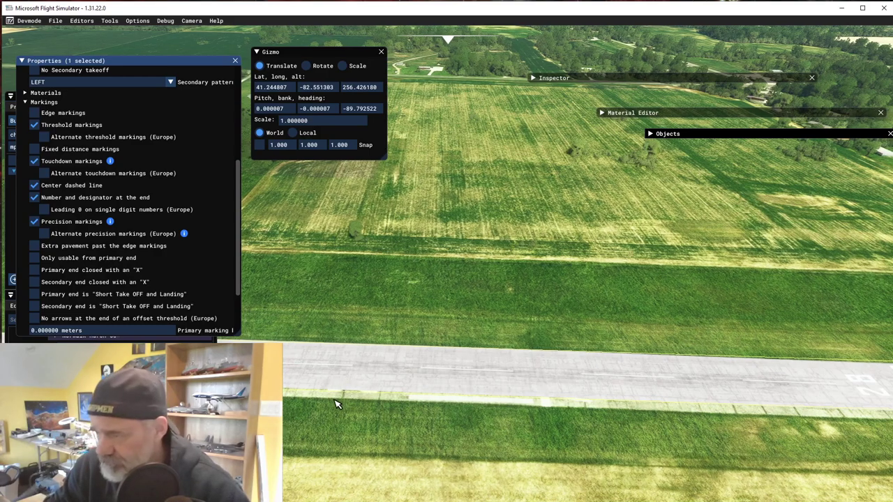
pyautogui.scroll(-2, 335, 404)
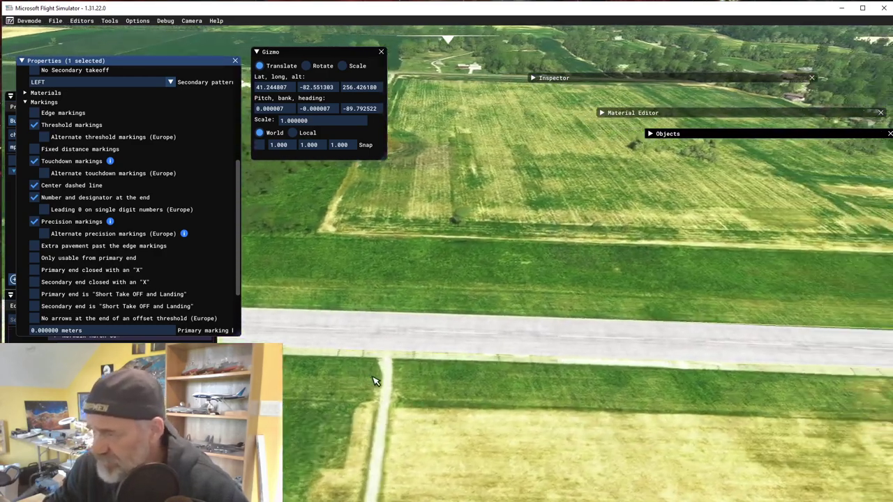
pyautogui.press('d')
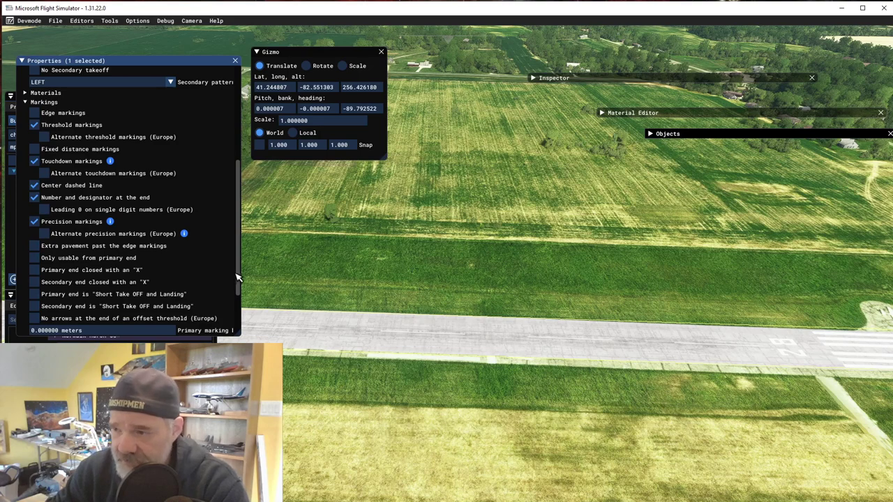
# - Review the runway's Terraforming and Lights settings, collapsing each section when done
pyautogui.moveTo(240, 279); pyautogui.dragTo(238, 337)
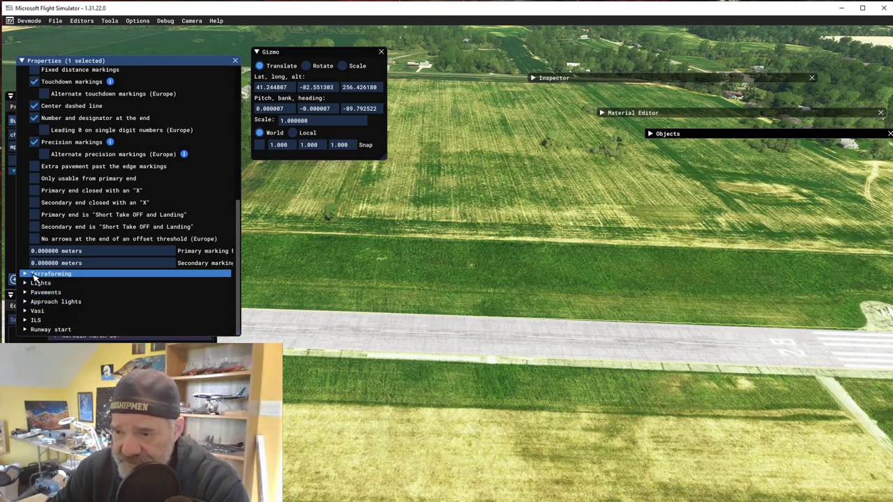
pyautogui.click(25, 275)
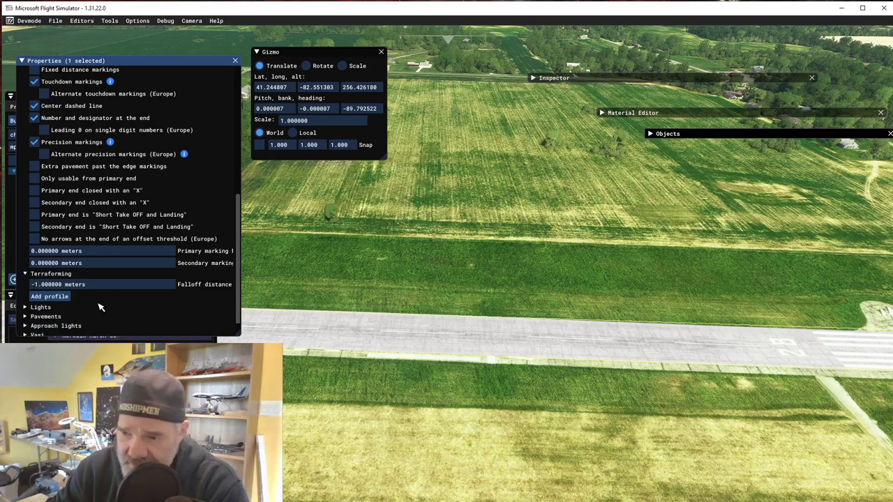
pyautogui.click(26, 275)
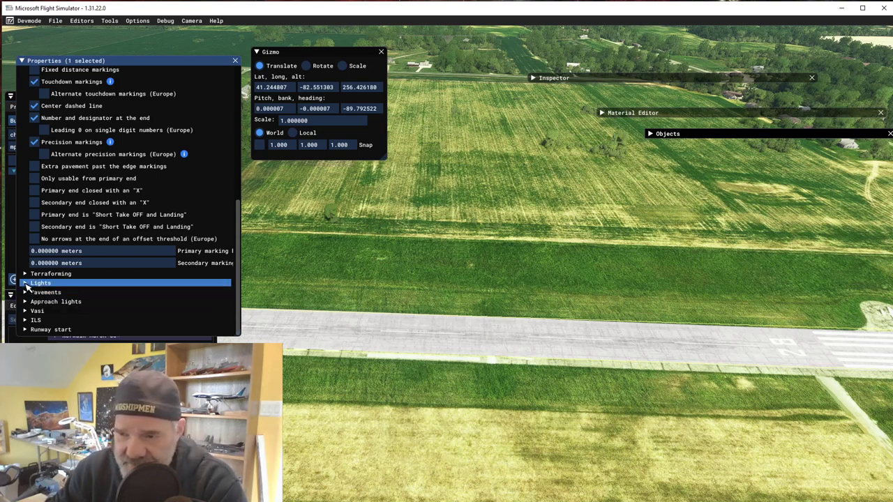
pyautogui.click(26, 284)
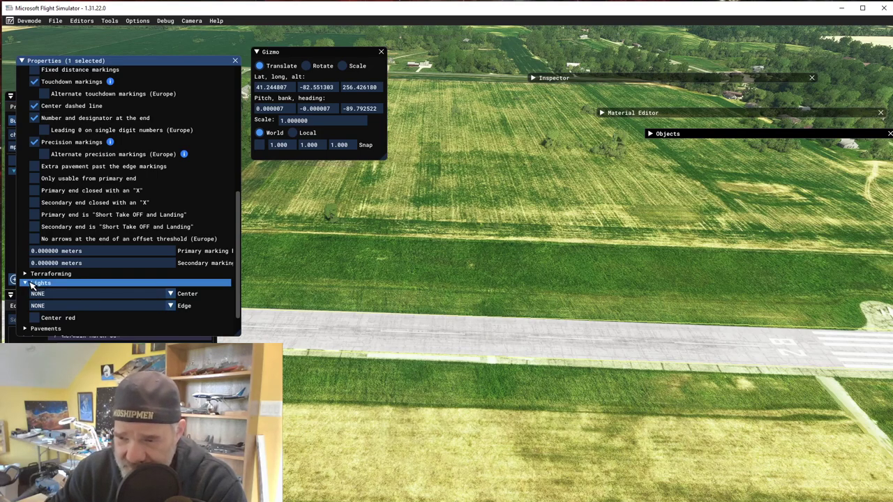
pyautogui.scroll(-1, 217, 293)
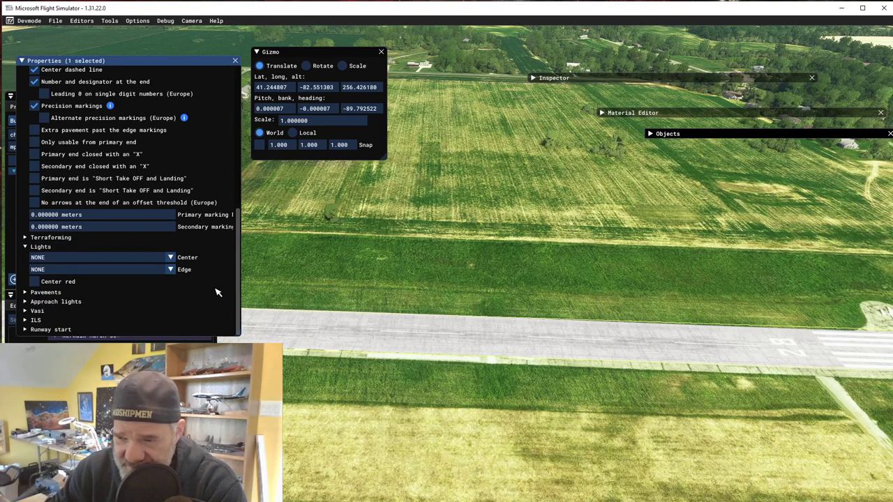
pyautogui.click(26, 248)
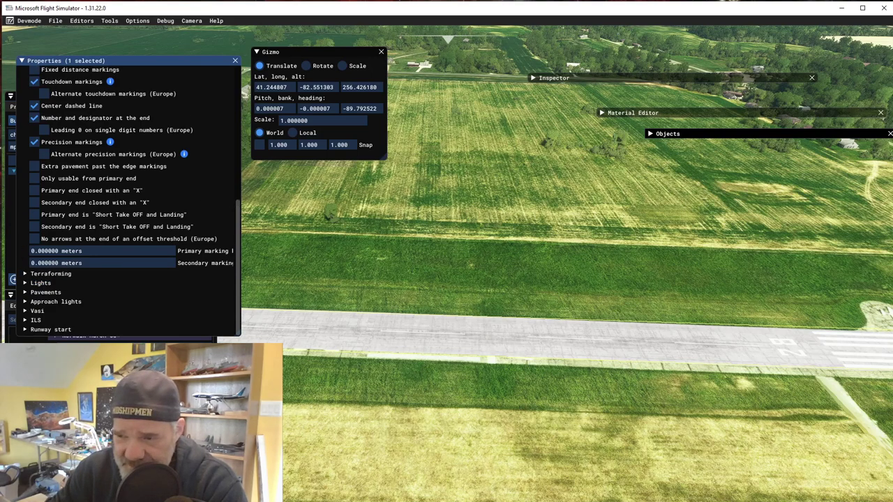
# - Add a primary threshold pavement to the runway with a length of 203.302 meters
pyautogui.click(27, 293)
pyautogui.scroll(-1, 150, 284)
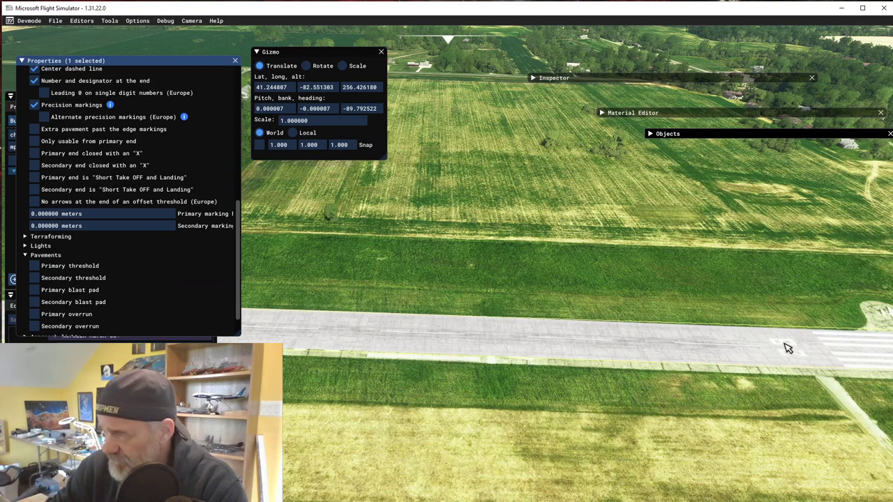
pyautogui.moveTo(663, 405); pyautogui.dragTo(691, 395, button='right')
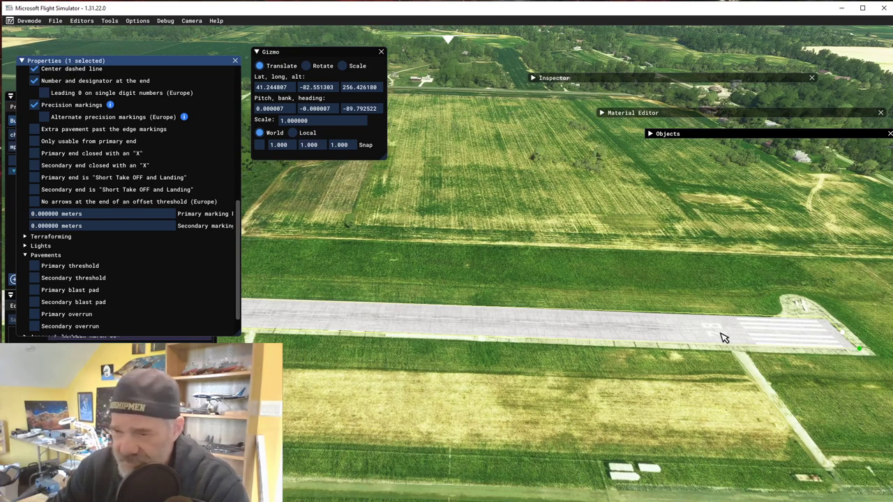
pyautogui.click(34, 266)
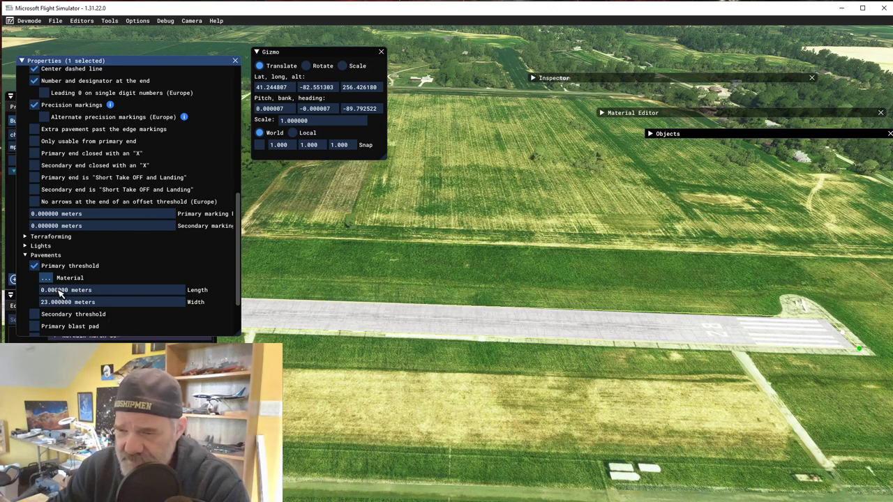
pyautogui.doubleClick(101, 290)
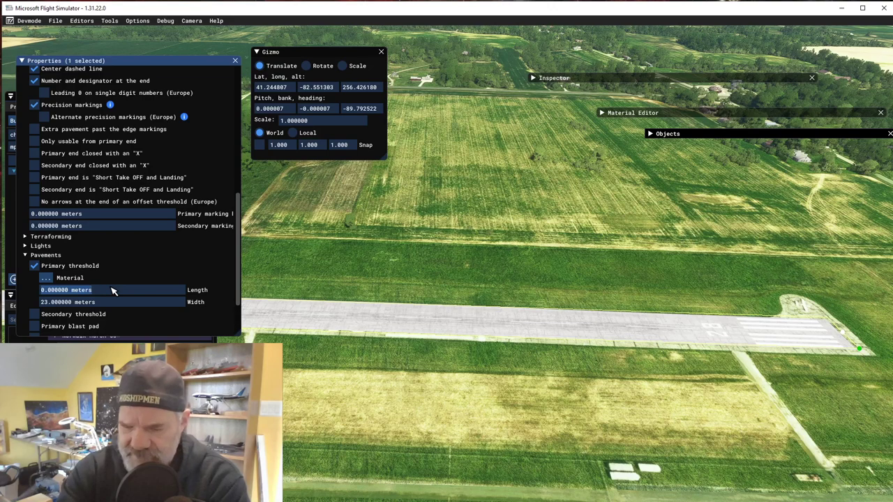
pyautogui.write('203')
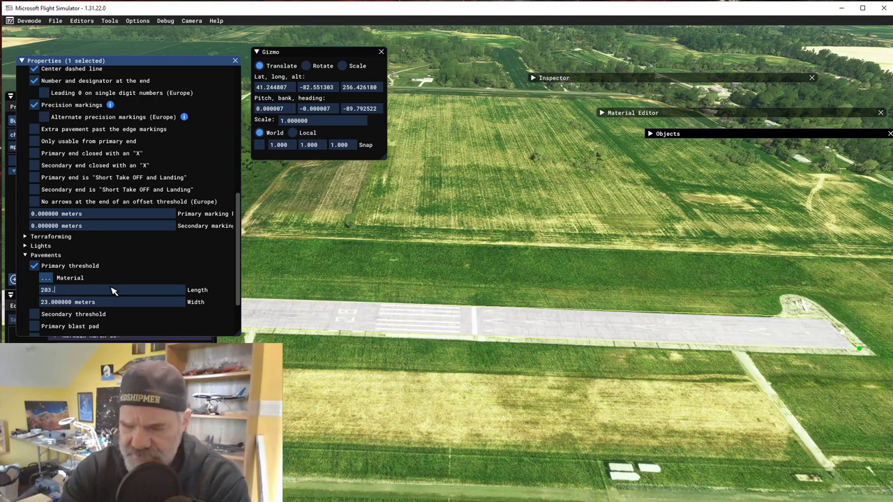
pyautogui.write('.302')
pyautogui.press('Return')
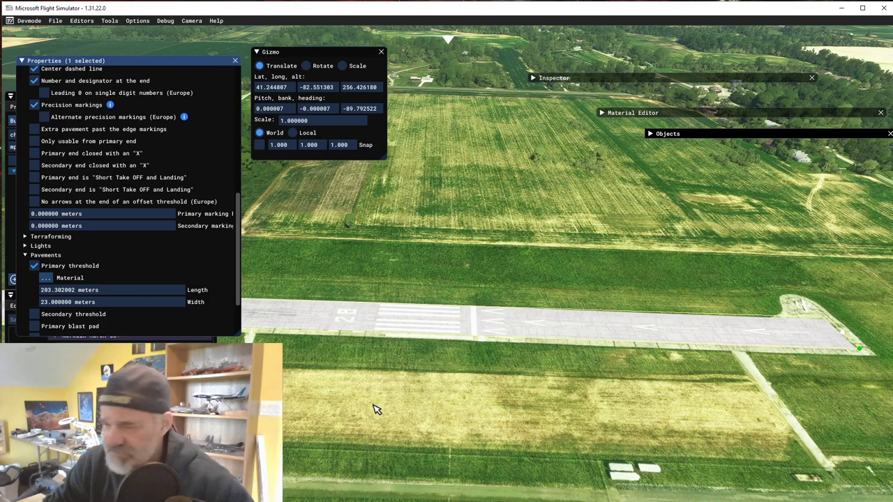
# - Nudge the runway horizontally to about 41.244809, -82.551237 and check its alignment at the runway 28 end
pyautogui.scroll(-2, 374, 410)
pyautogui.moveTo(372, 411); pyautogui.dragTo(528, 425, button='right')
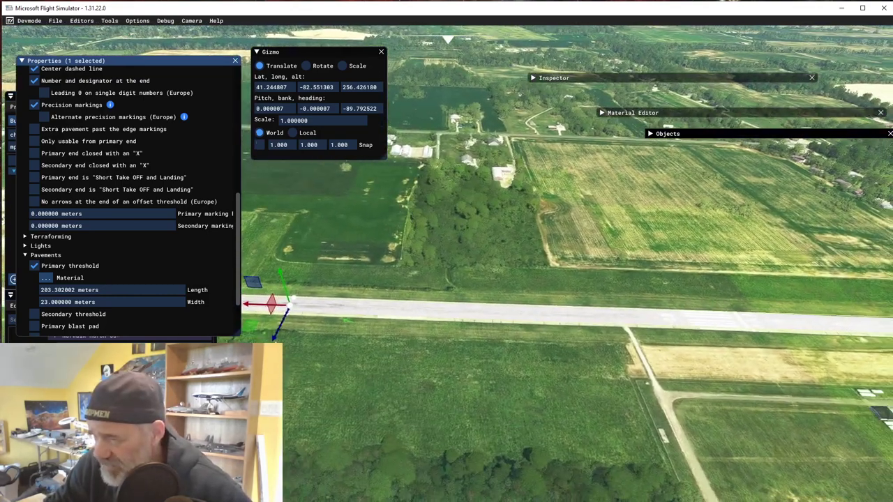
pyautogui.click(252, 331)
pyautogui.moveTo(253, 331); pyautogui.dragTo(256, 329)
pyautogui.moveTo(530, 377); pyautogui.dragTo(434, 389, button='right')
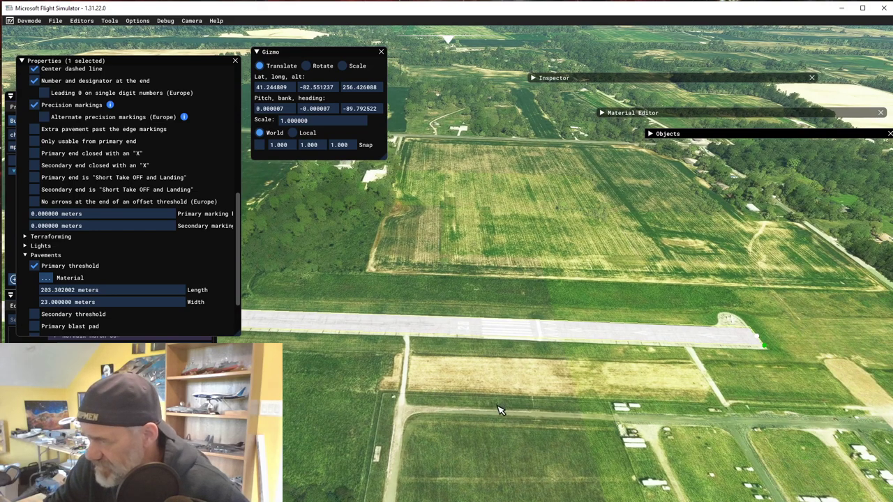
# - Shift the runway slightly again to about 41.244804, -82.551230 and check how it covers the real pavement
pyautogui.press('a')
pyautogui.press('a')
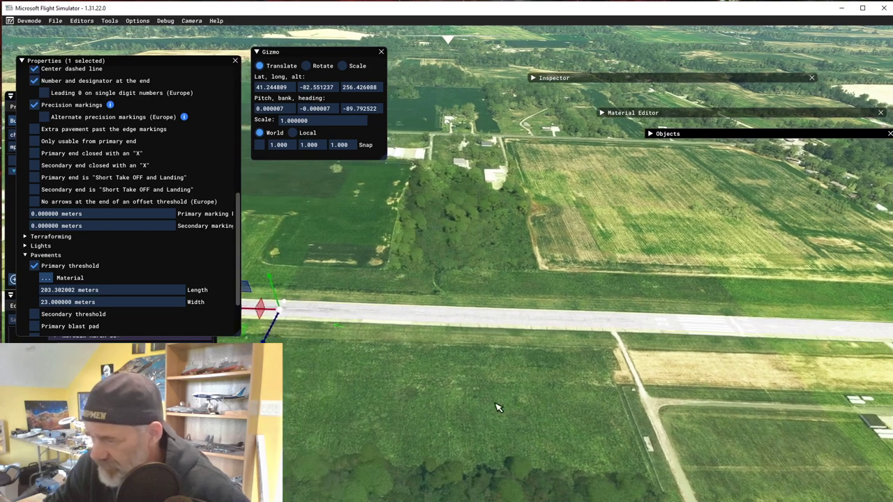
pyautogui.press('a')
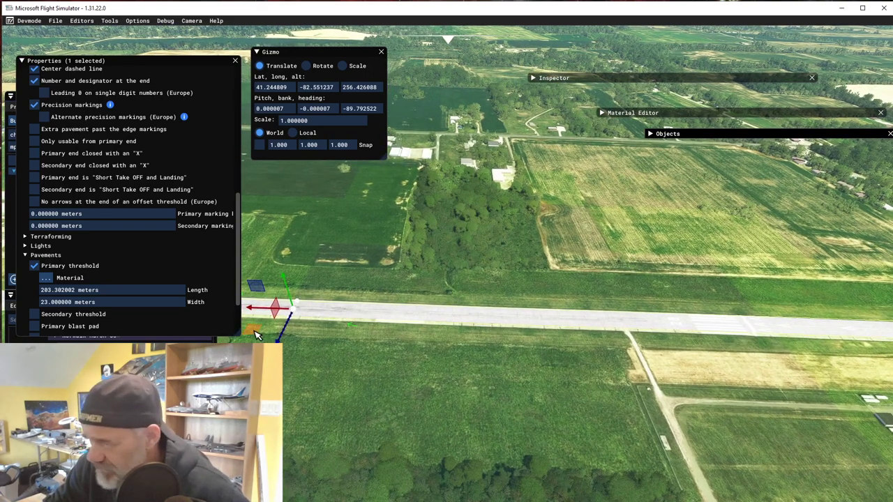
pyautogui.moveTo(256, 335); pyautogui.dragTo(259, 336)
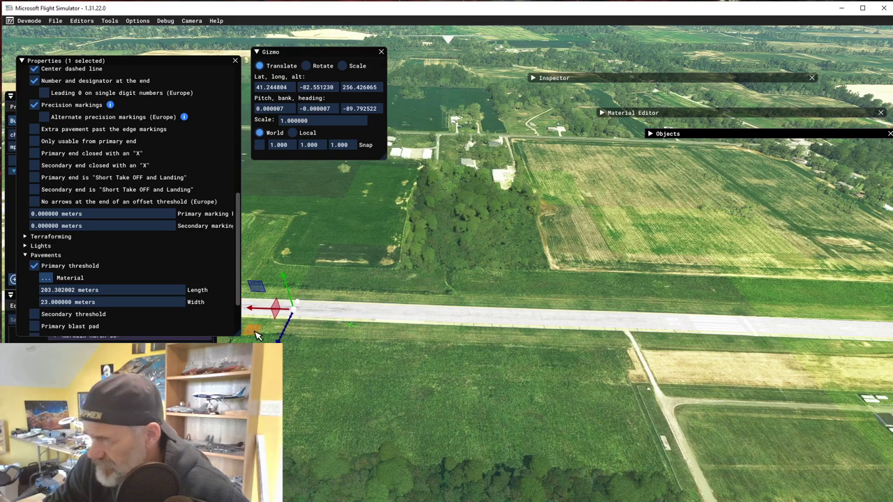
pyautogui.press('w')
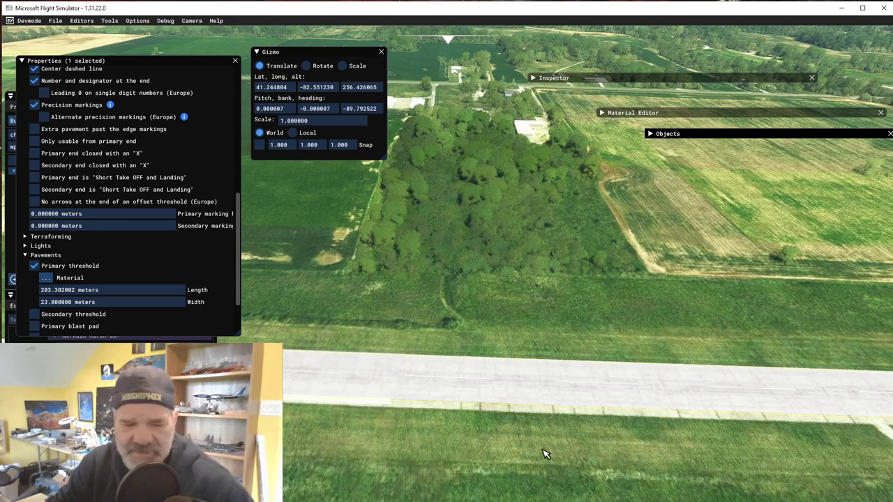
pyautogui.press('w')
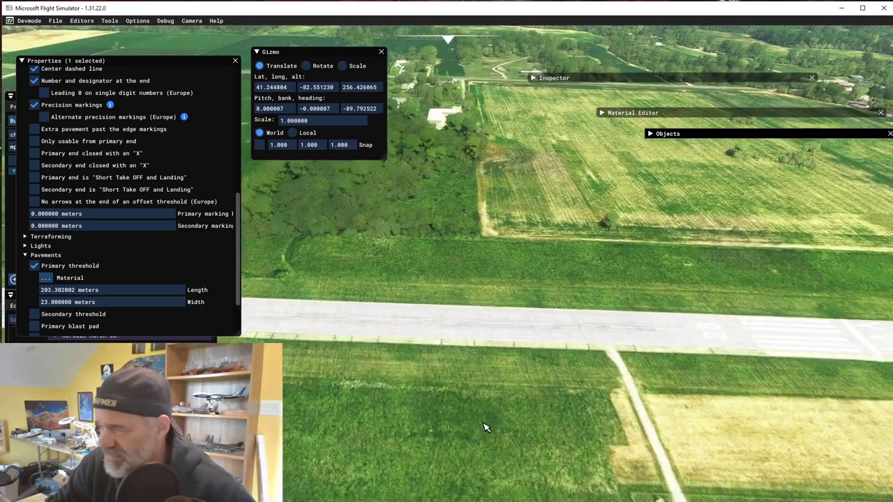
# - Move the runway sideways to about 41.244772, -82.551219 and check its alignment at the runway 28 end
pyautogui.press('s')
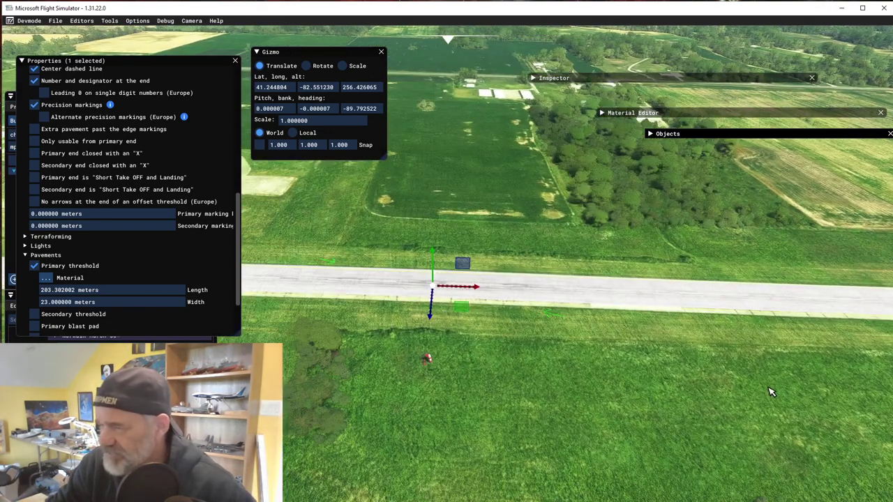
pyautogui.moveTo(462, 313); pyautogui.dragTo(464, 314)
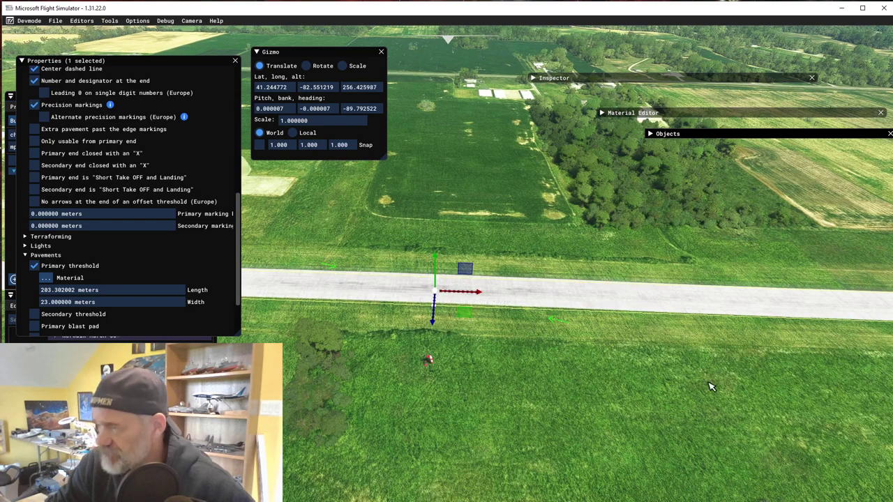
pyautogui.press('w')
pyautogui.press('s')
pyautogui.press('s')
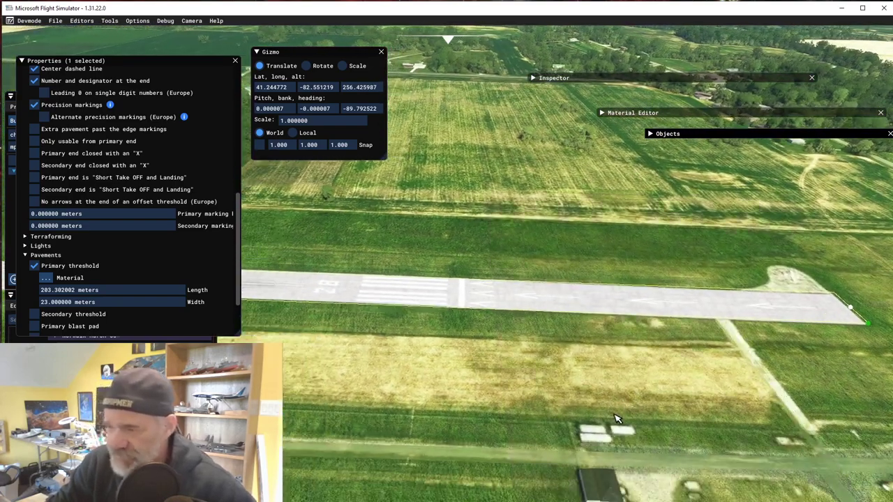
pyautogui.press('s')
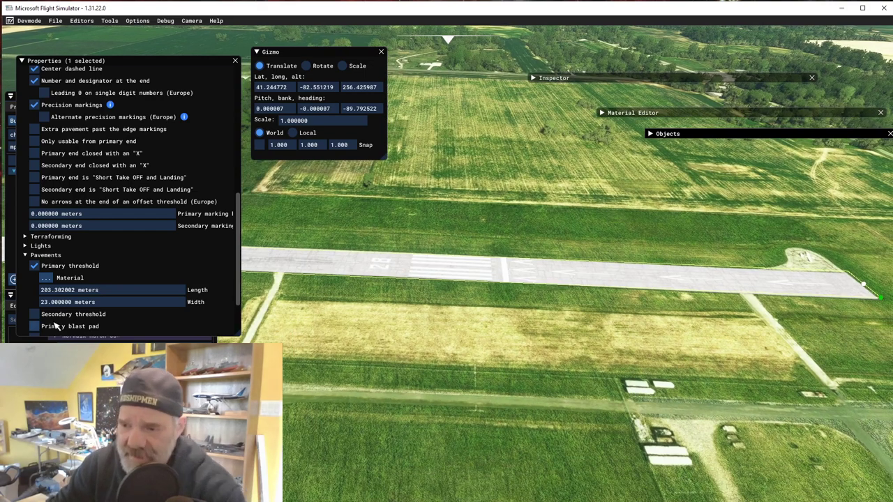
# - Add a secondary threshold pavement at the runway 10 end with a length of 72.8472 meters
pyautogui.scroll(-2, 70, 293)
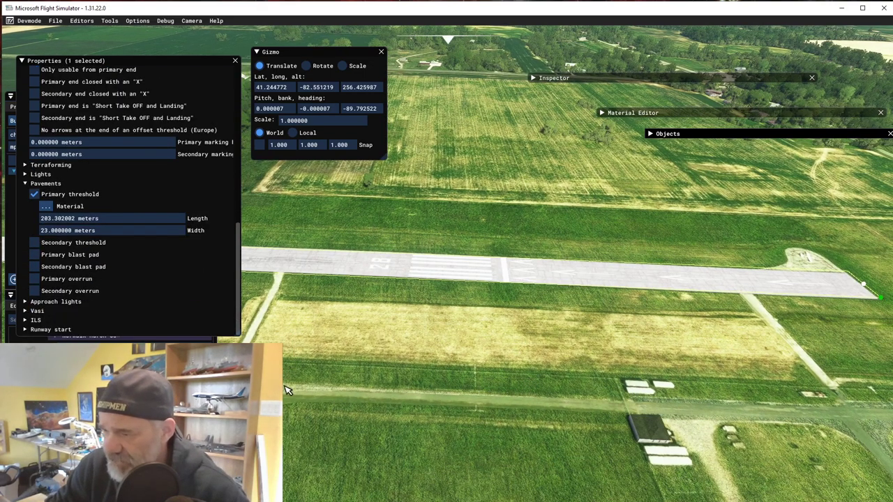
pyautogui.press('d')
pyautogui.press('a')
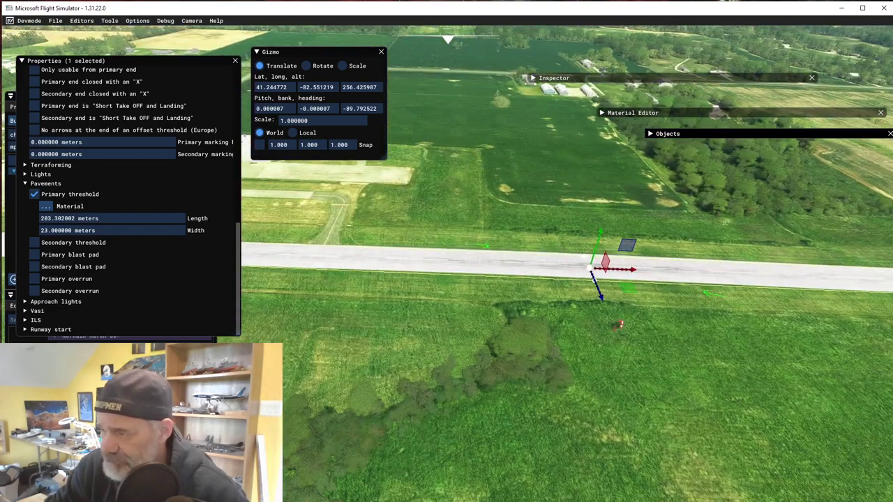
pyautogui.press('s')
pyautogui.press('d')
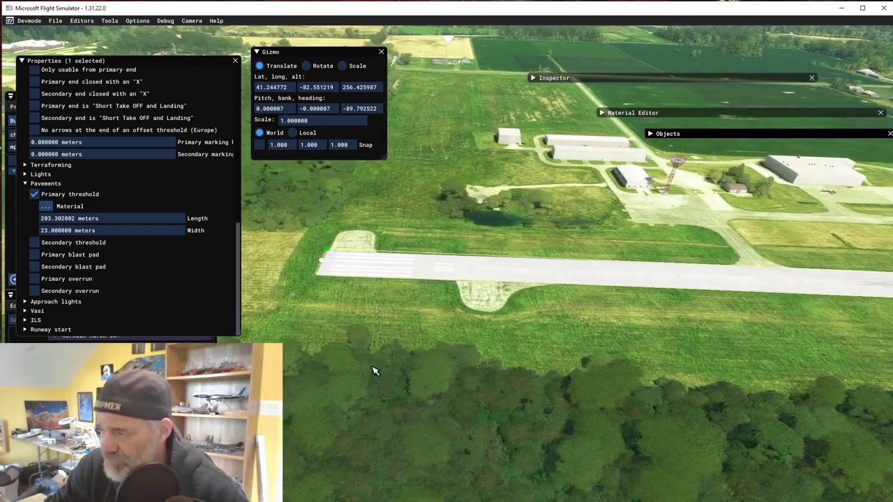
pyautogui.press('w')
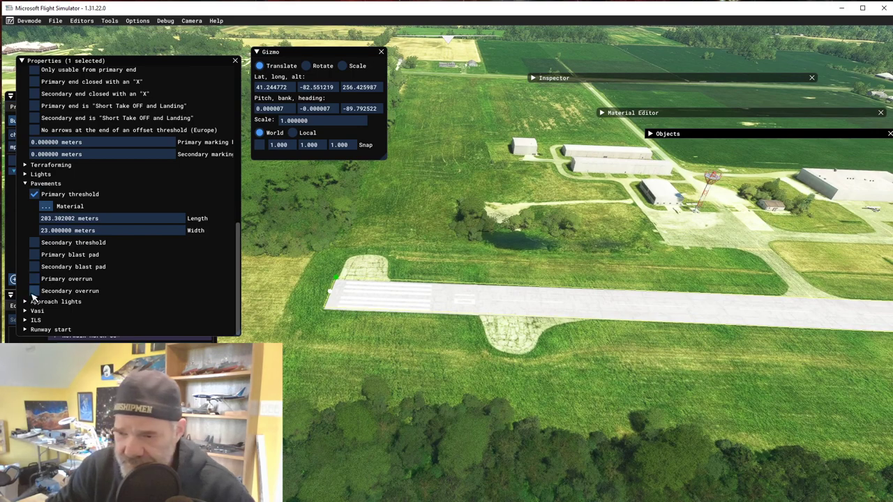
pyautogui.click(35, 243)
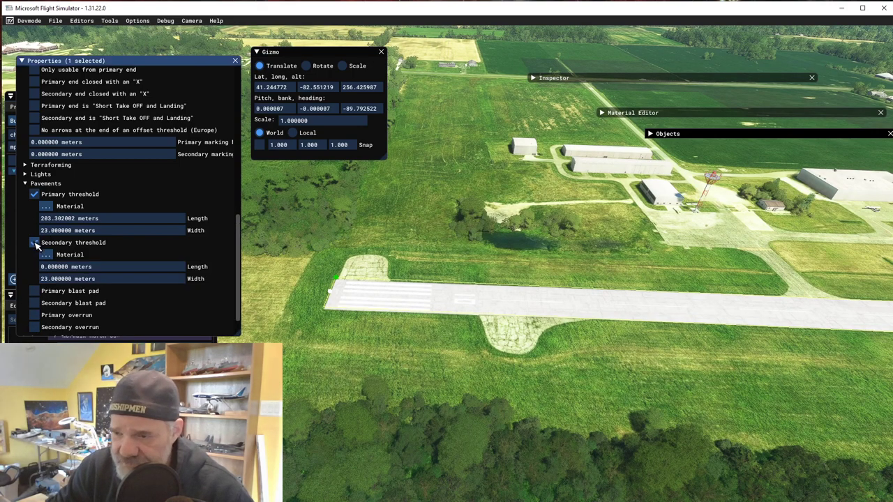
pyautogui.doubleClick(64, 268)
pyautogui.press('Return')
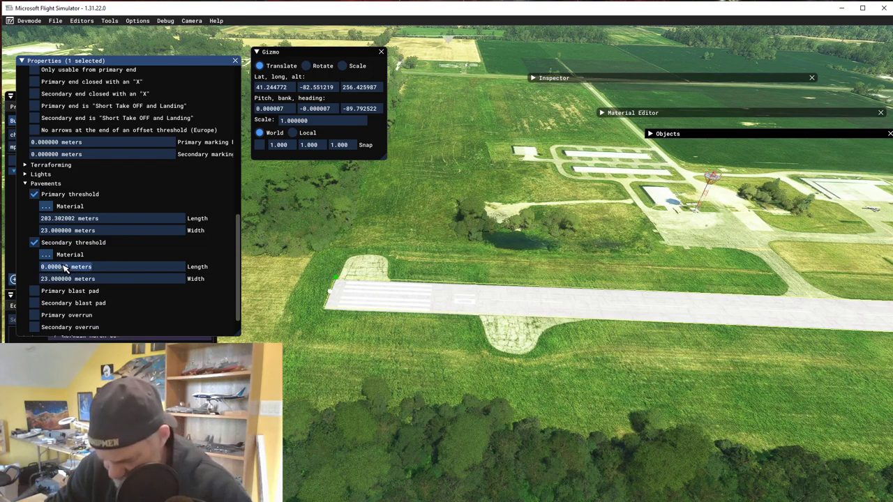
pyautogui.doubleClick(76, 267)
pyautogui.write('7')
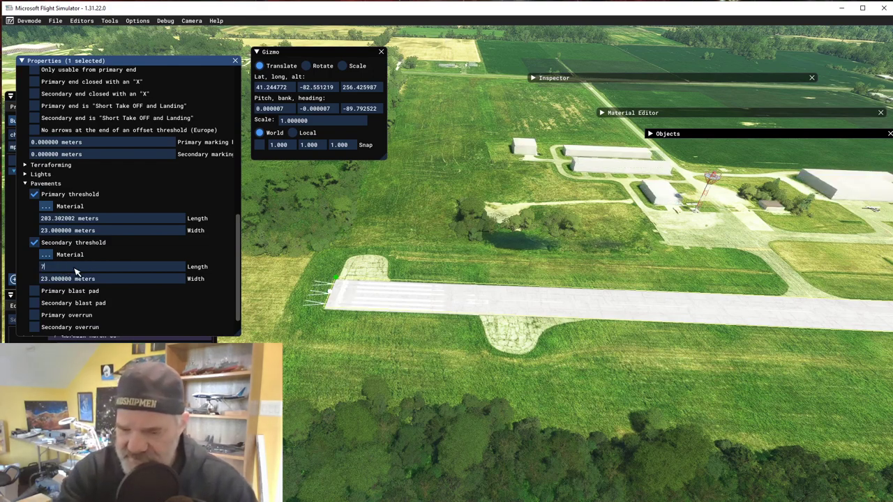
pyautogui.write('2.8472')
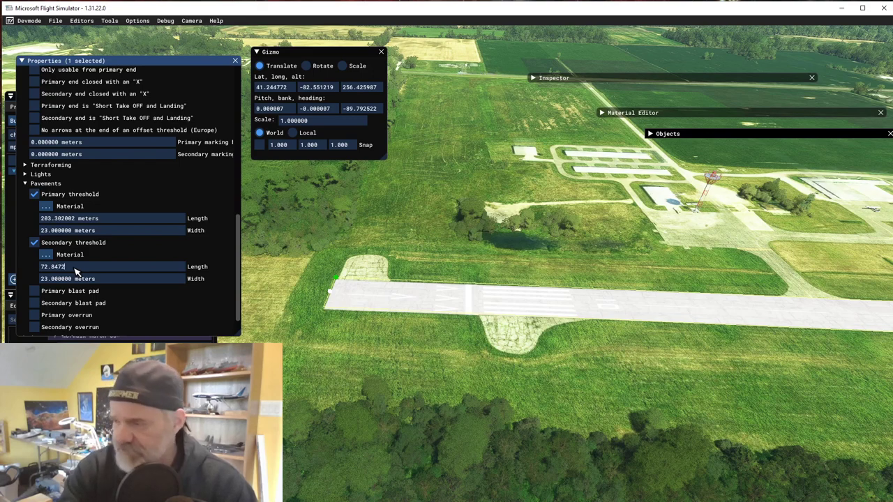
pyautogui.press('Return')
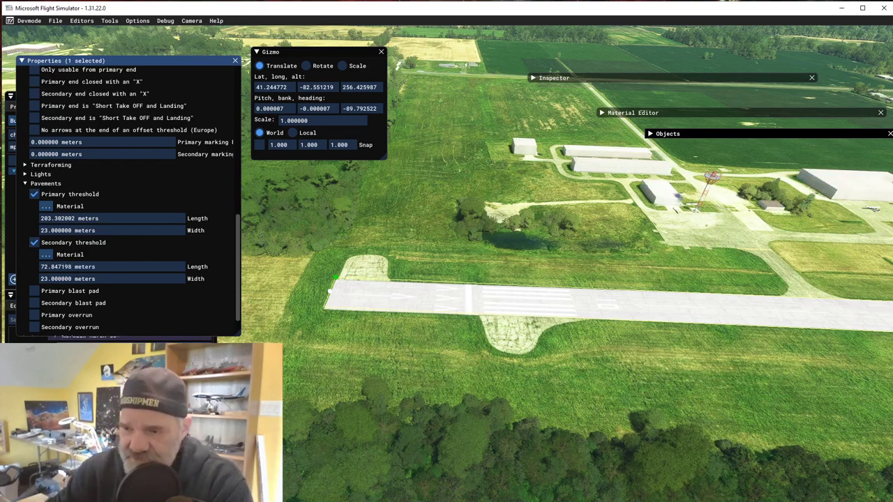
# - Review the runway's Approach lights and Vasi settings, collapsing each section when done
pyautogui.scroll(-2, 140, 292)
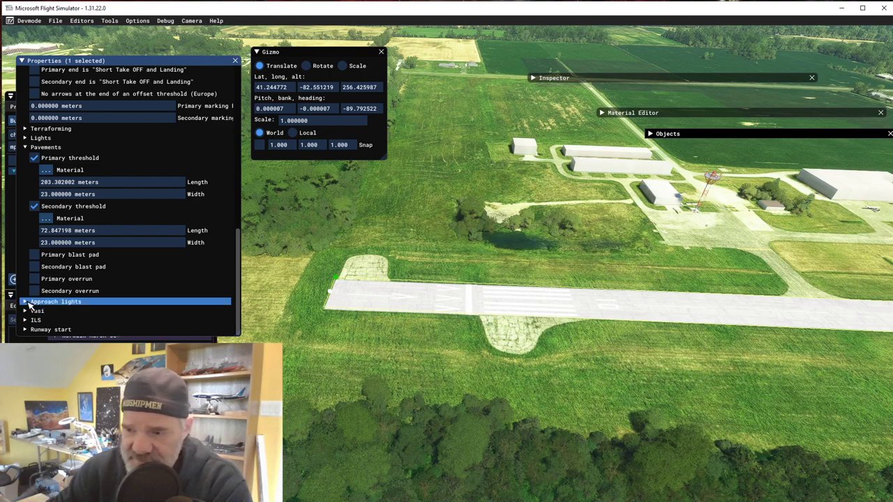
pyautogui.click(29, 304)
pyautogui.scroll(-1, 176, 255)
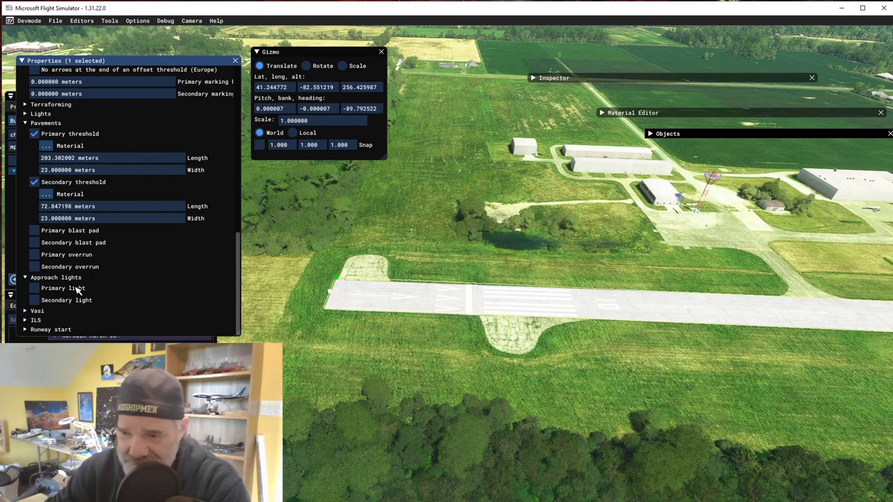
pyautogui.click(29, 279)
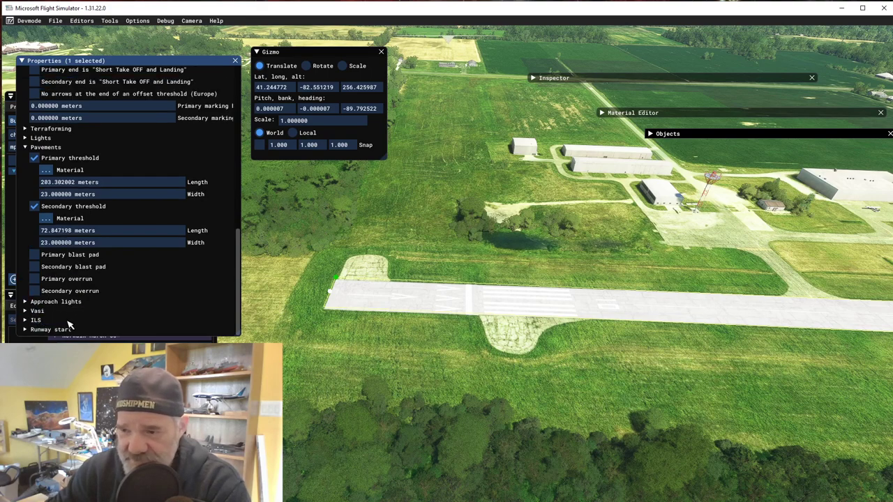
pyautogui.click(25, 310)
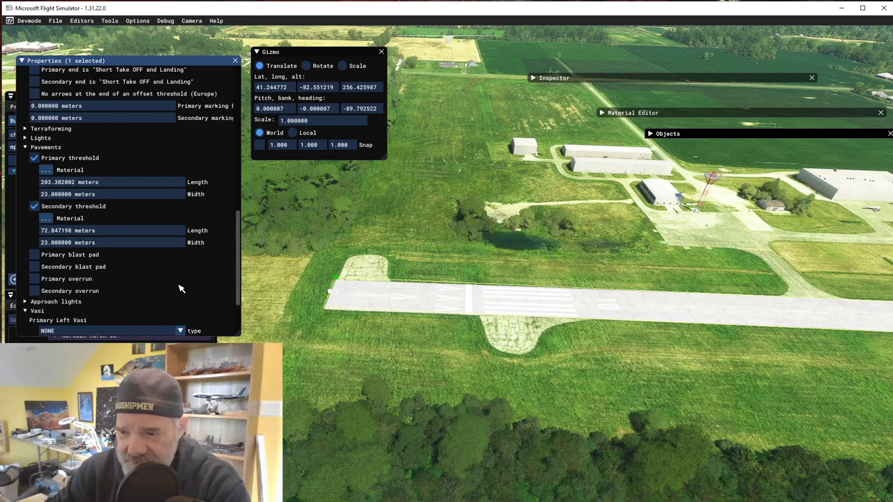
pyautogui.scroll(-3, 185, 277)
pyautogui.click(31, 227)
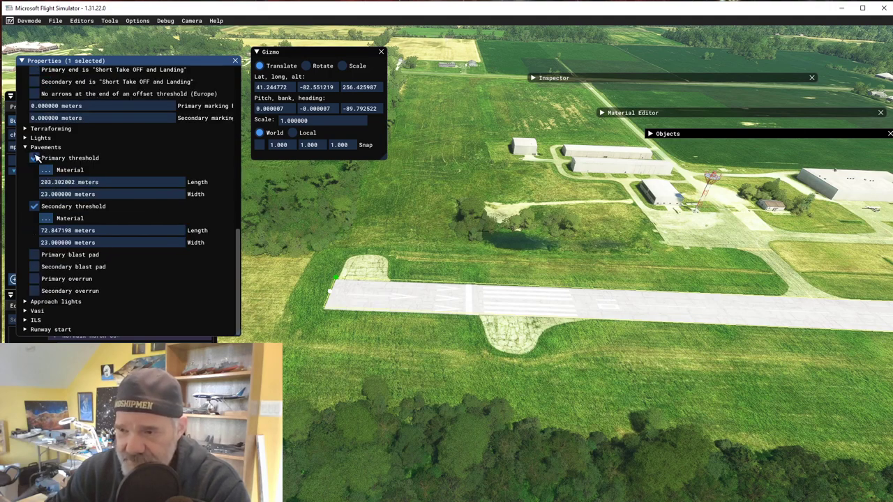
# - Expand the runway's Vasi and Approach lights sections again to compare their available options
pyautogui.click(25, 302)
pyautogui.click(26, 303)
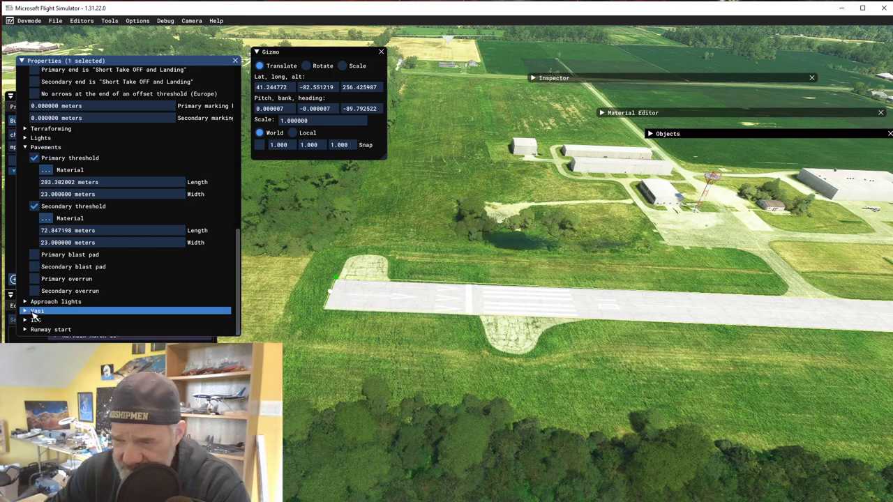
pyautogui.click(25, 313)
pyautogui.scroll(-3, 91, 293)
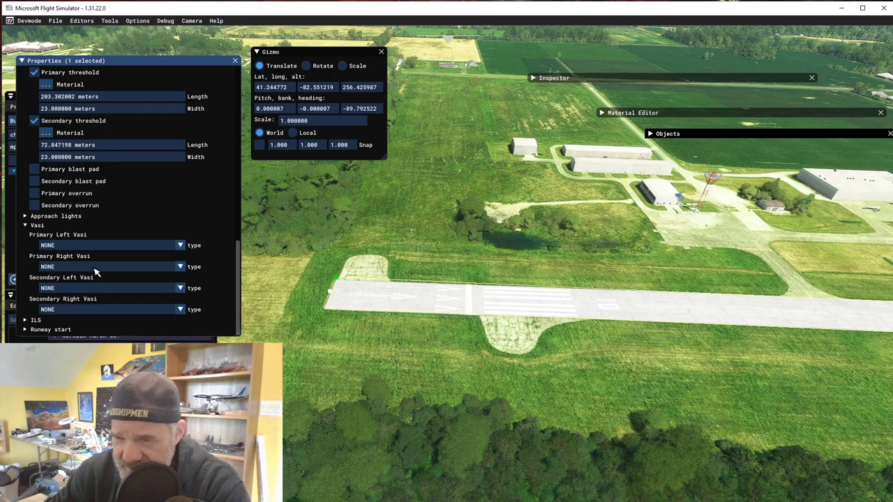
pyautogui.click(25, 216)
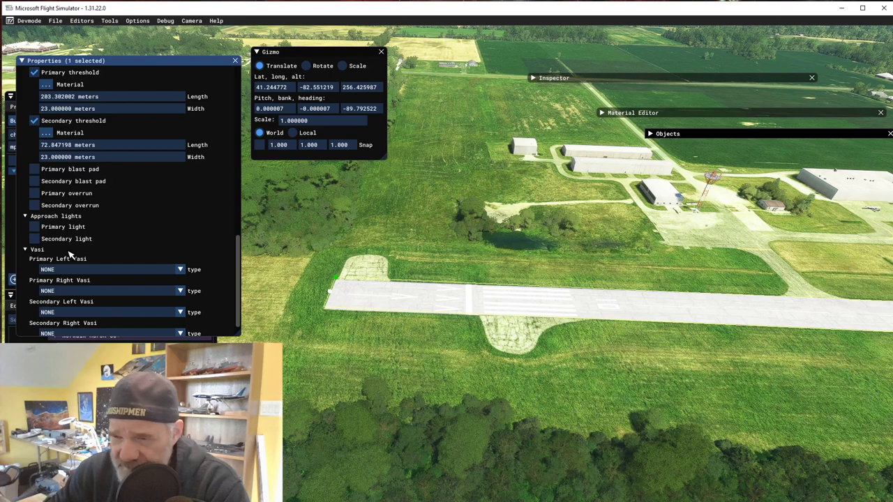
# - Examine the full runway properties, from configuration and markings through pavements, approach lights and Vasi
pyautogui.scroll(2, 70, 254)
pyautogui.scroll(2, 69, 256)
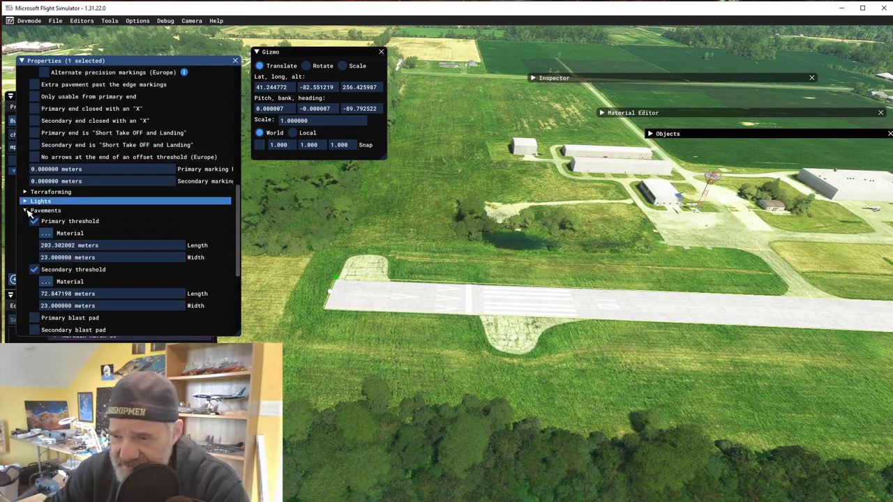
pyautogui.scroll(4, 53, 226)
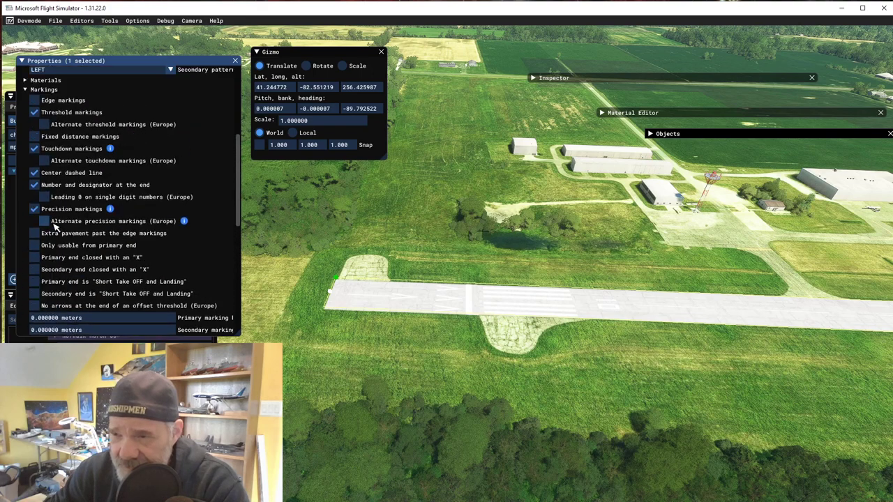
pyautogui.scroll(2, 95, 225)
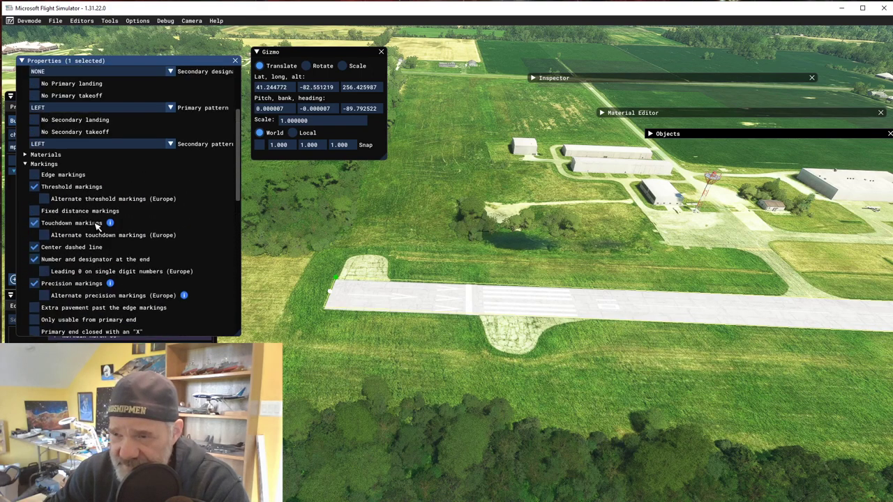
pyautogui.scroll(1, 97, 225)
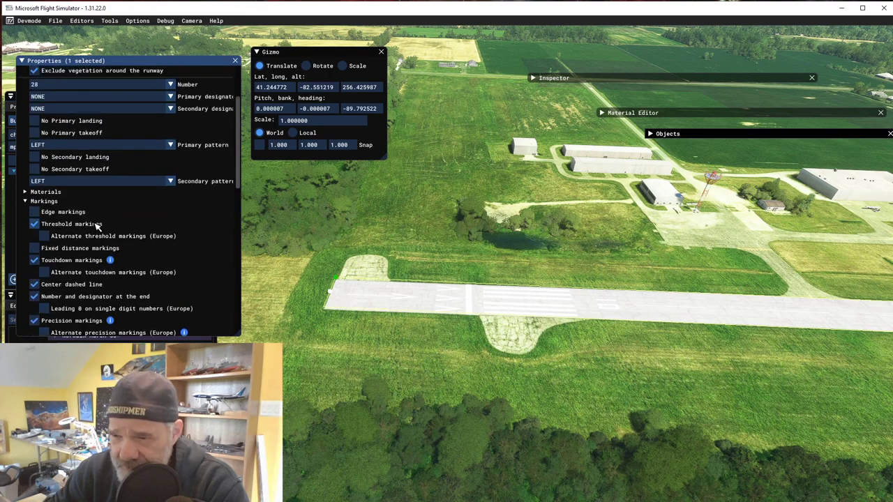
pyautogui.scroll(2, 97, 223)
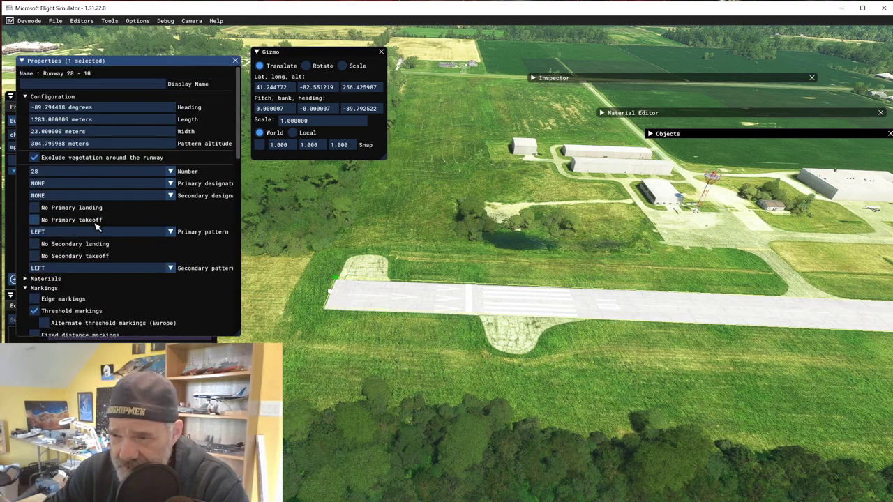
pyautogui.scroll(-8, 96, 225)
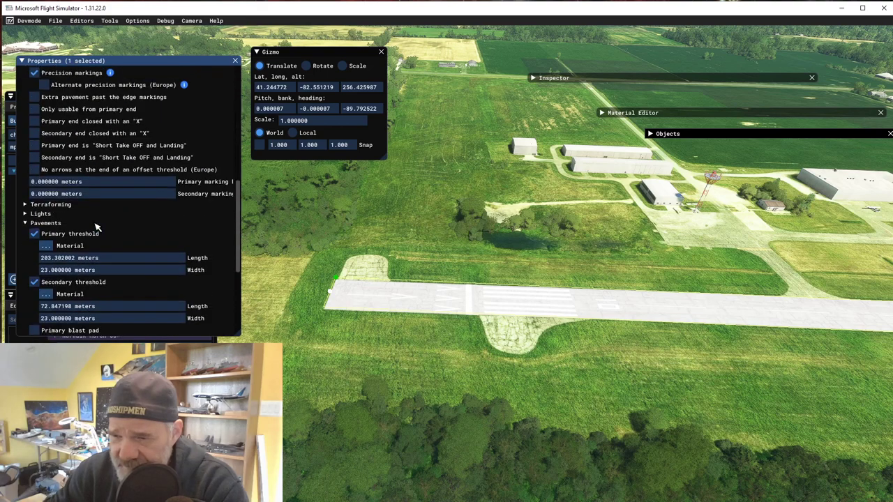
pyautogui.scroll(-2, 96, 227)
pyautogui.scroll(-2, 97, 226)
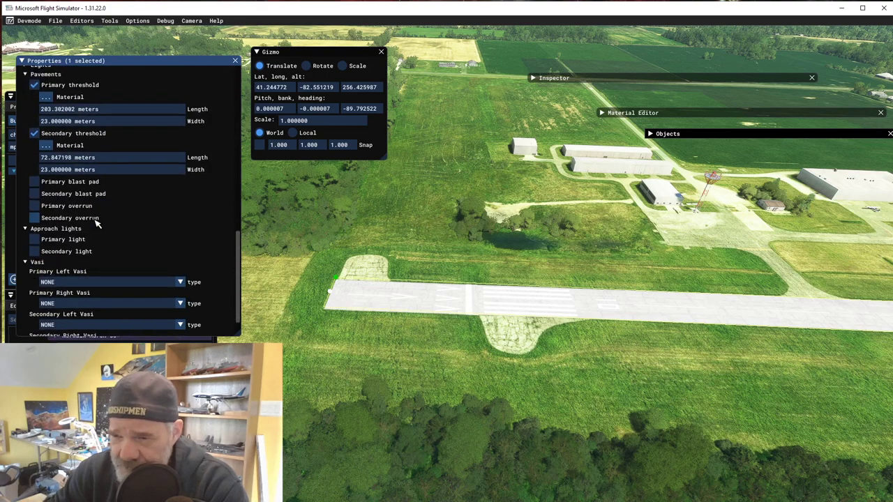
pyautogui.scroll(-1, 97, 222)
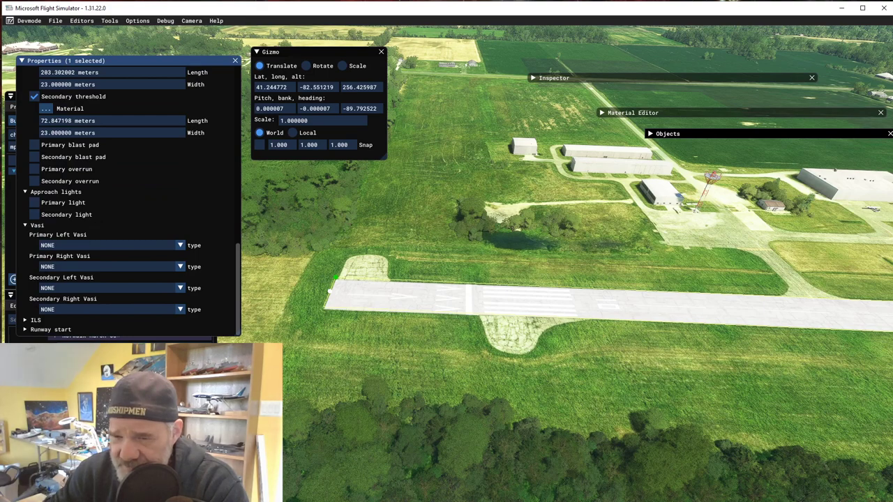
pyautogui.scroll(3, 129, 195)
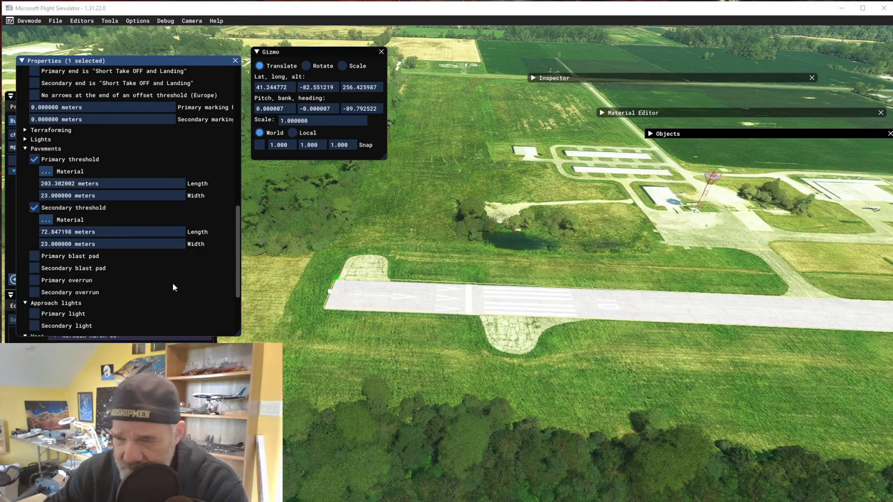
pyautogui.scroll(-1, 159, 276)
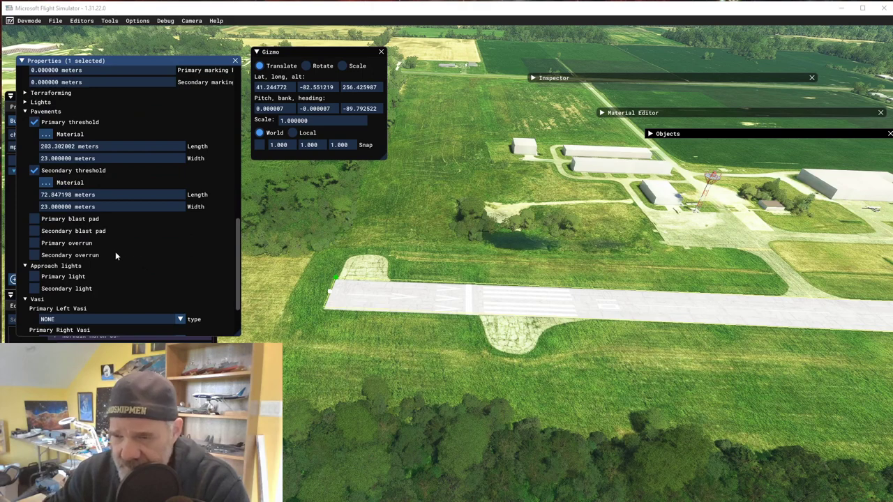
pyautogui.scroll(-1, 120, 255)
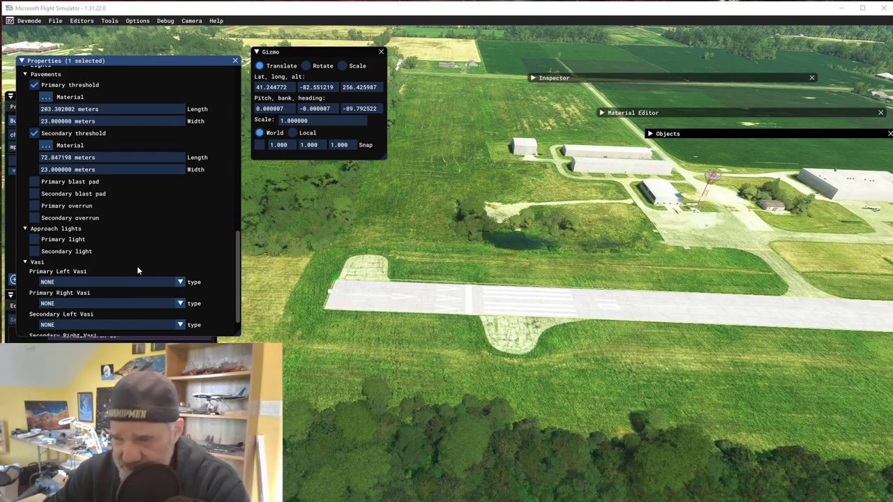
# - Enable the primary approach light with end lights, leaving its system set to NONE
pyautogui.click(34, 239)
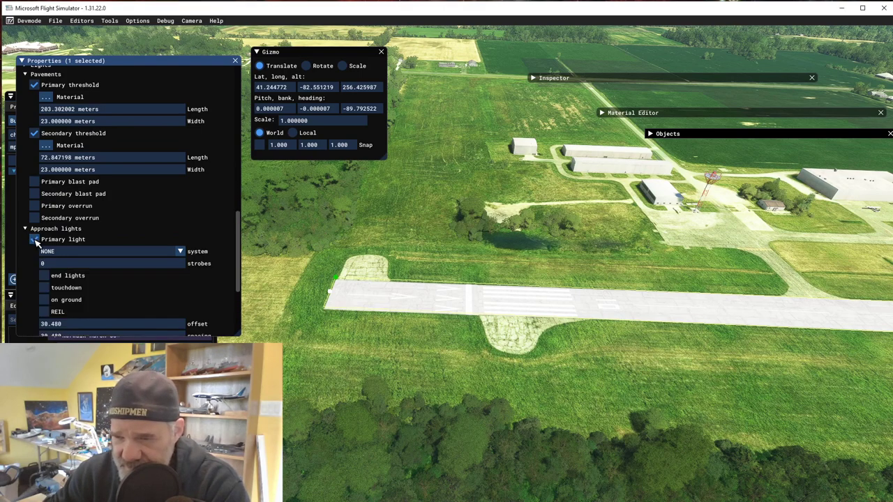
pyautogui.click(45, 276)
pyautogui.scroll(-1, 119, 233)
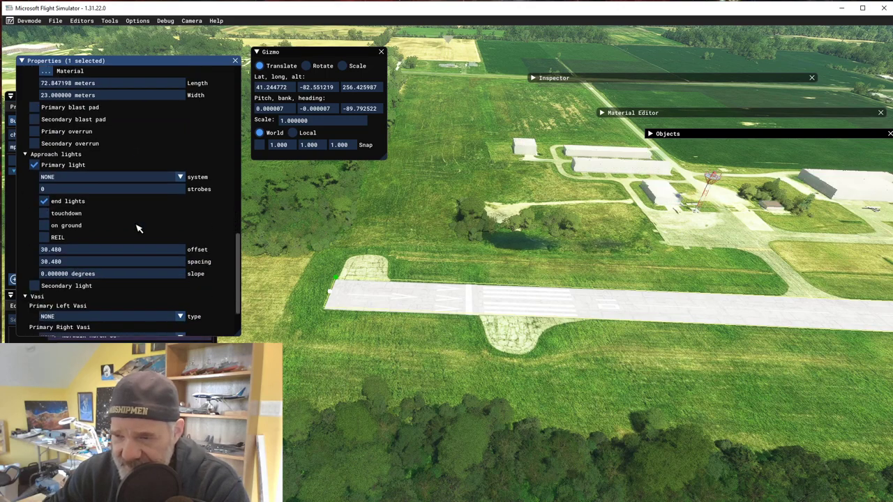
pyautogui.scroll(-1, 116, 235)
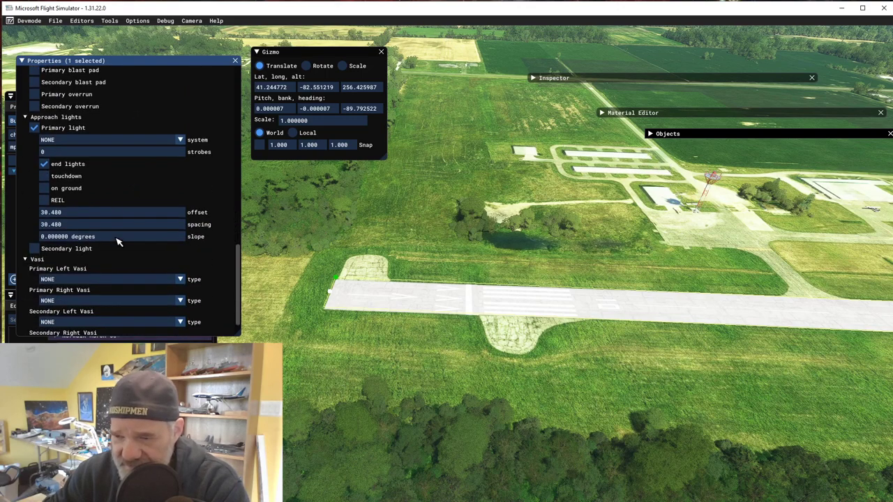
# - Enable the secondary approach light with end lights, and collapse the Vasi, Approach lights and Pavements sections
pyautogui.click(35, 248)
pyautogui.click(61, 286)
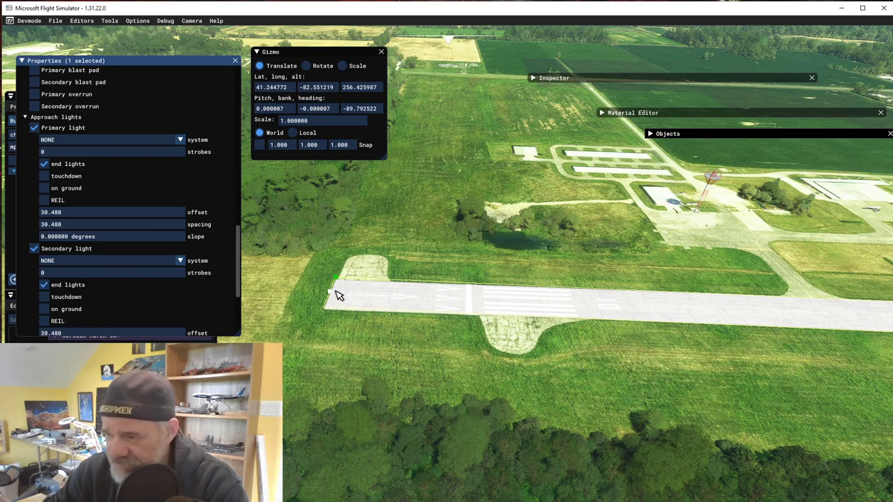
pyautogui.scroll(-4, 113, 282)
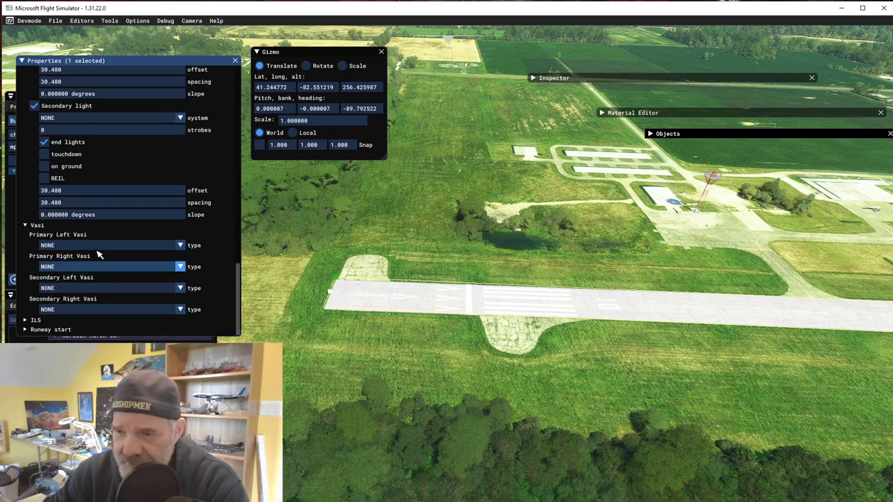
pyautogui.click(26, 226)
pyautogui.scroll(7, 28, 229)
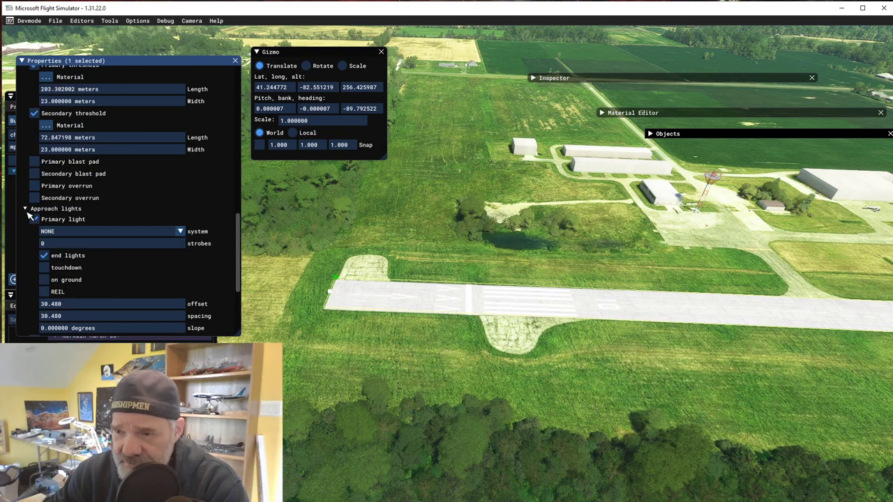
pyautogui.scroll(4, 119, 230)
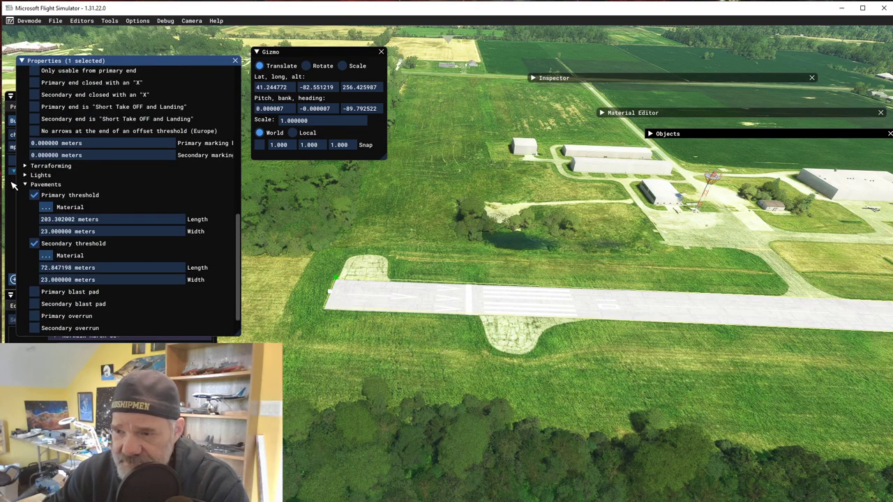
pyautogui.click(25, 184)
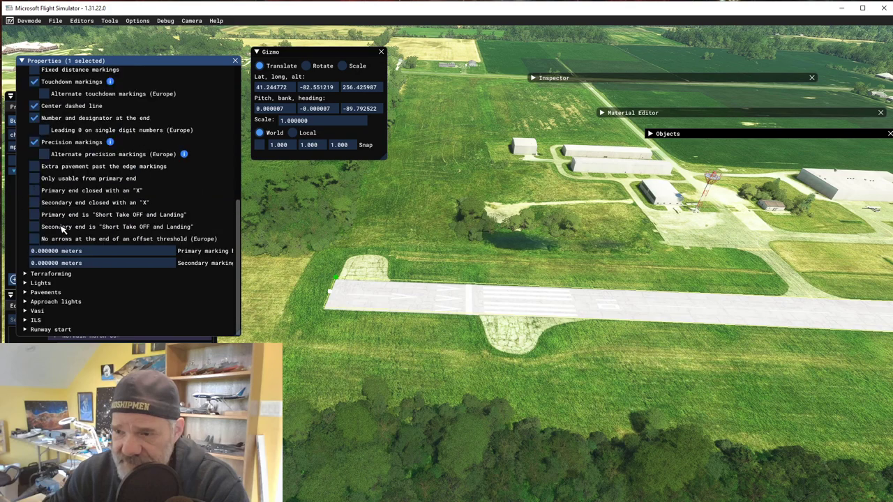
# - Expand the Runway start settings and locate the primary and secondary start markers near the runway's middle
pyautogui.click(46, 330)
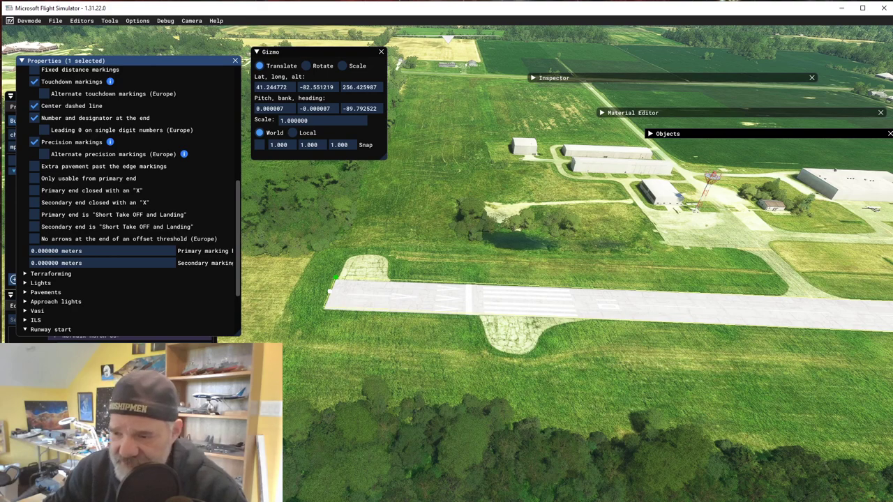
pyautogui.scroll(-3, 37, 328)
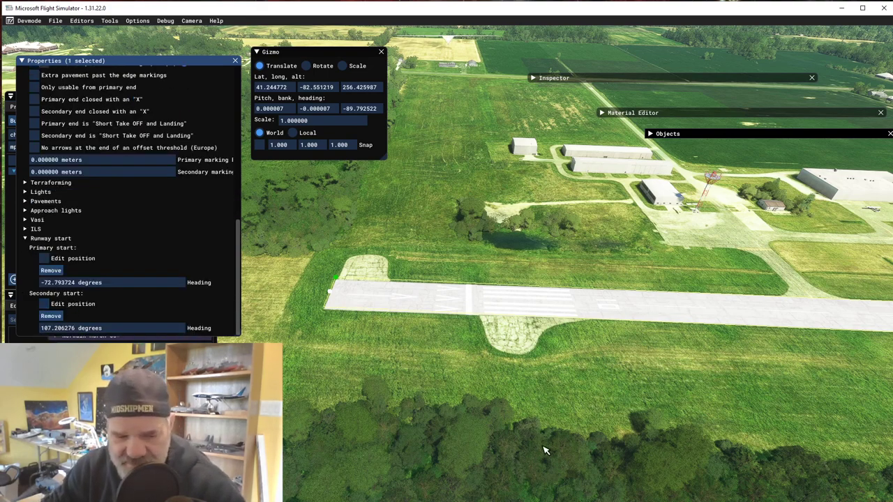
pyautogui.moveTo(726, 387); pyautogui.dragTo(454, 388, button='right')
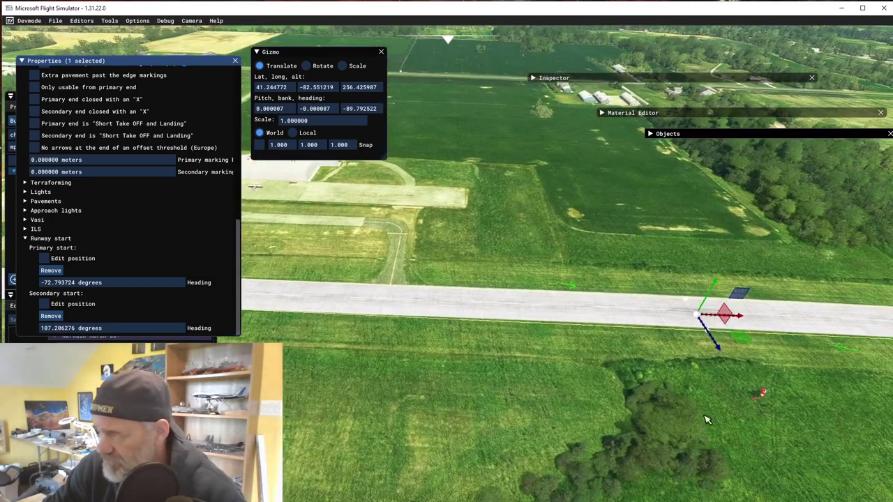
pyautogui.press('d')
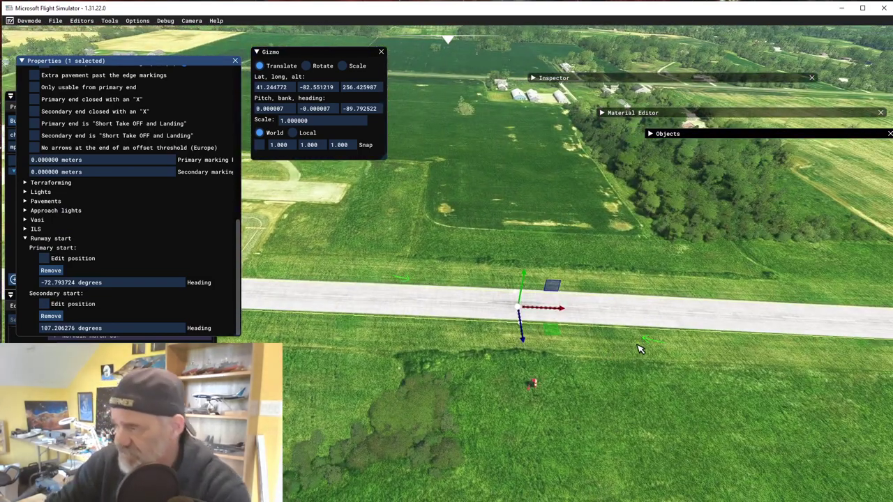
pyautogui.click(406, 280)
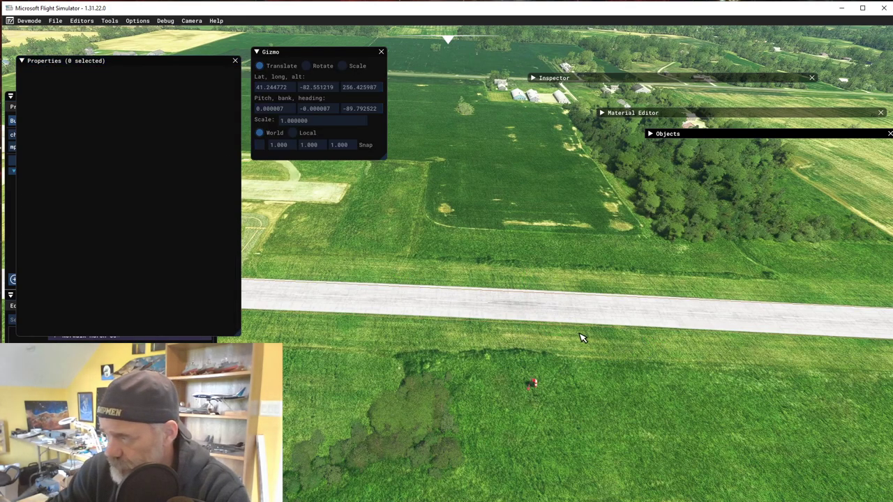
# - Reselect the runway and rotate it to a heading of about -90.19 degrees
pyautogui.click(565, 316)
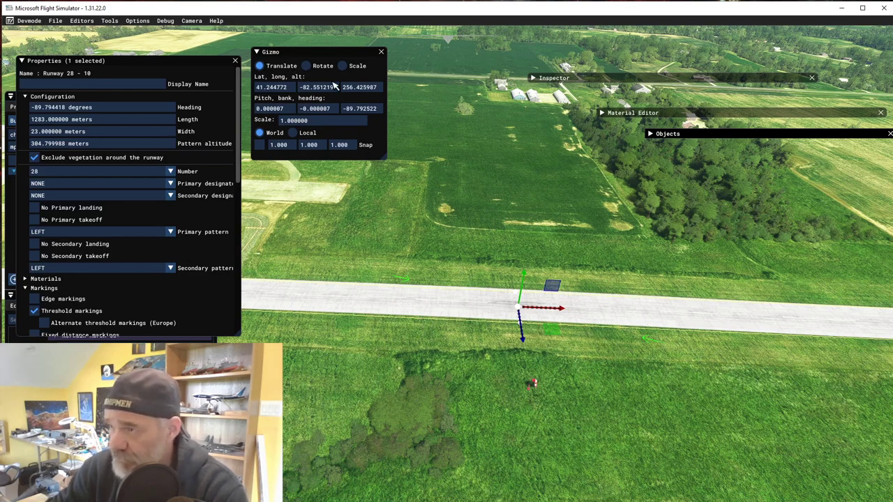
pyautogui.click(306, 66)
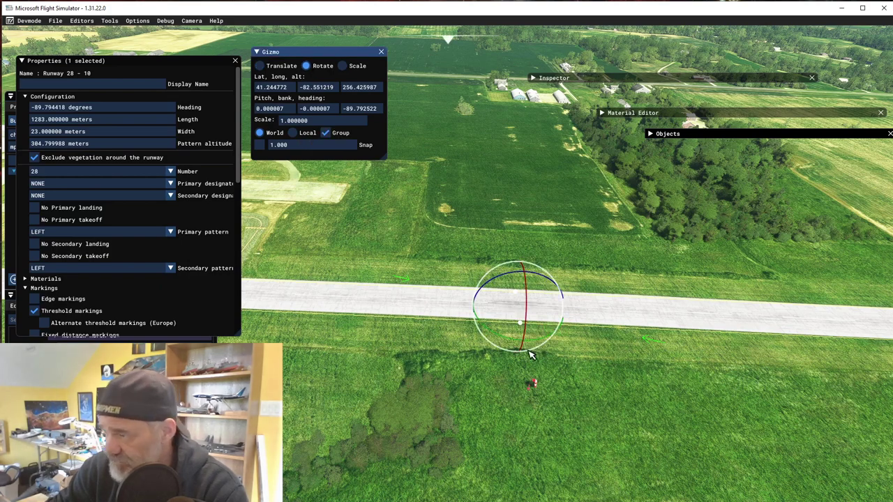
pyautogui.moveTo(513, 341); pyautogui.dragTo(502, 331)
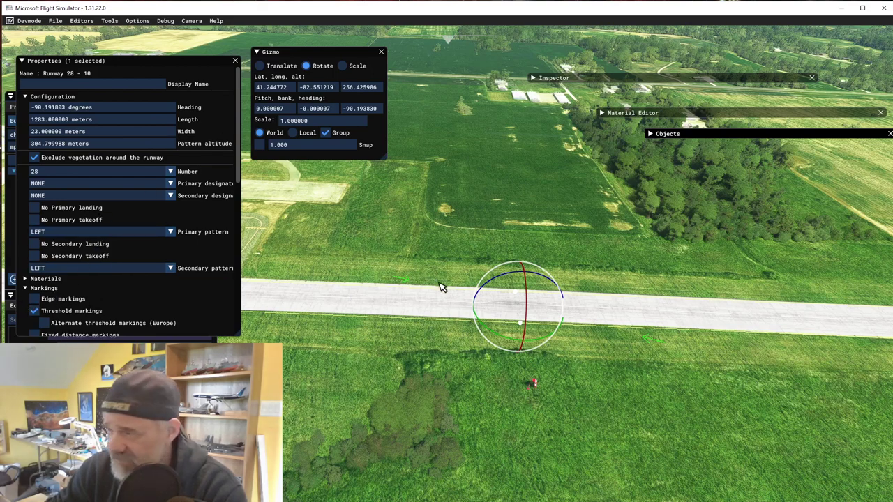
# - Enable position editing for the primary start and move it along the runway onto the runway 28 threshold stripes
pyautogui.scroll(-10, 146, 286)
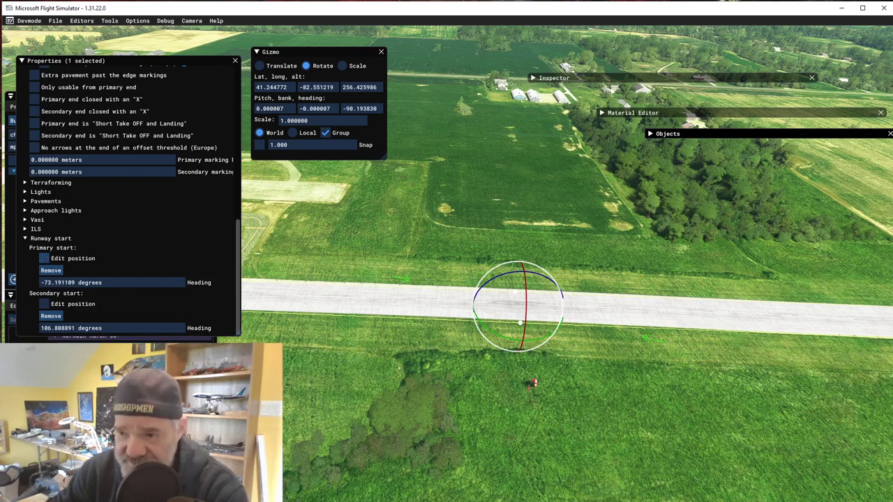
pyautogui.click(44, 259)
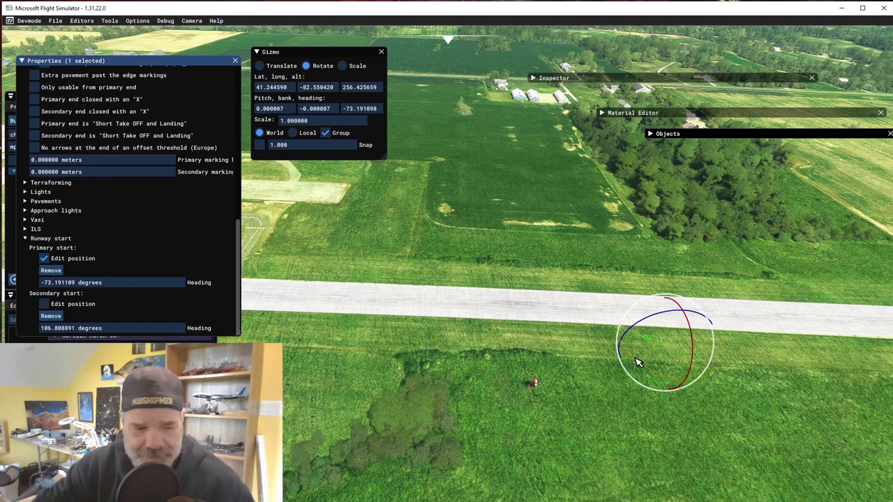
pyautogui.click(259, 66)
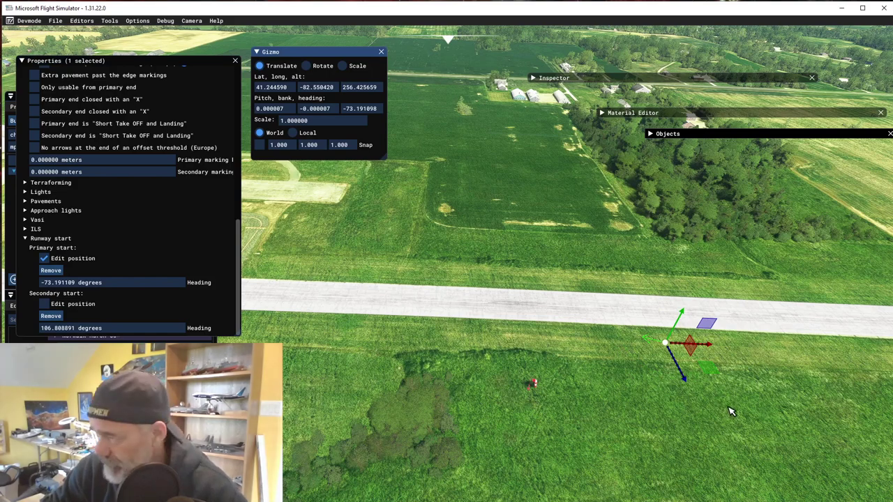
pyautogui.press('d')
pyautogui.moveTo(396, 373); pyautogui.dragTo(847, 412)
pyautogui.press('d')
pyautogui.press('d')
pyautogui.moveTo(295, 359); pyautogui.dragTo(605, 348)
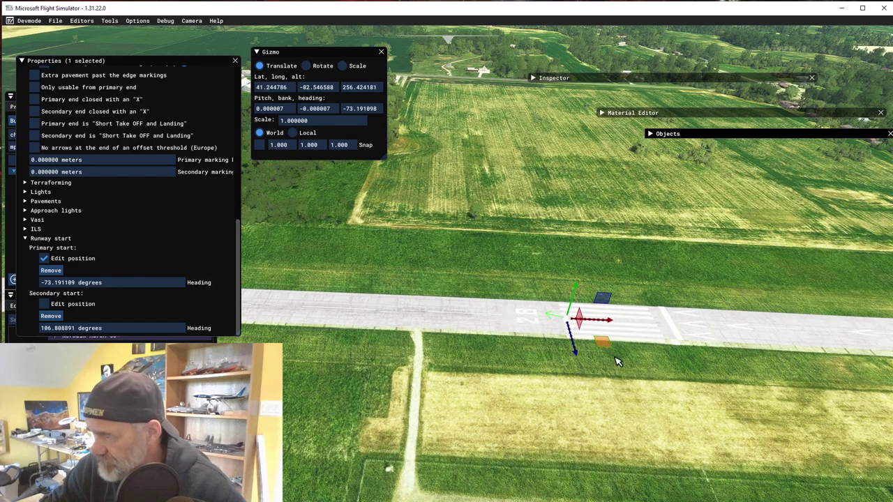
# - Rotate the primary start to a heading of about -90.66 degrees, in line with the runway
pyautogui.press('d')
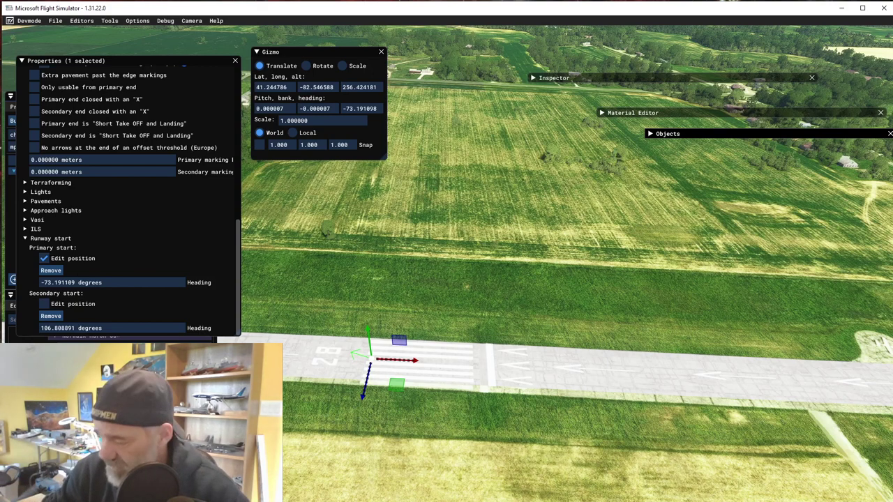
pyautogui.click(306, 66)
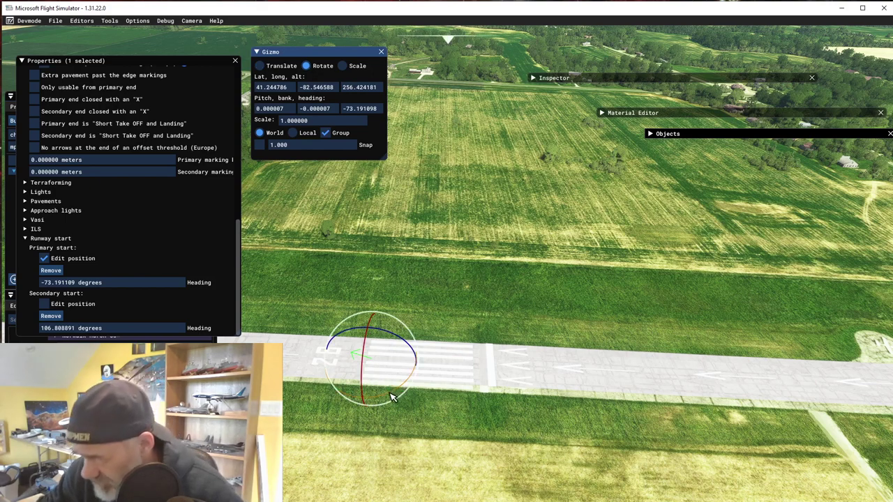
pyautogui.moveTo(395, 395)
pyautogui.mouseDown()
pyautogui.moveTo(405, 383)
pyautogui.moveTo(390, 392)
pyautogui.mouseUp()
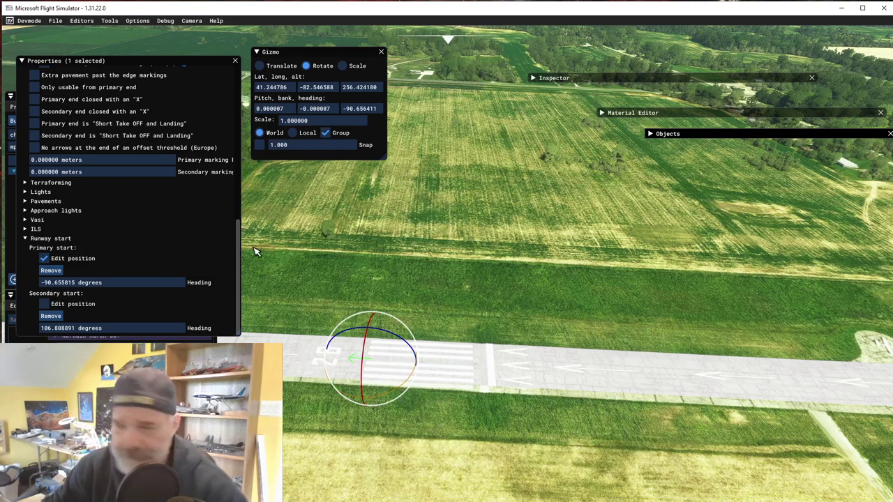
pyautogui.click(261, 66)
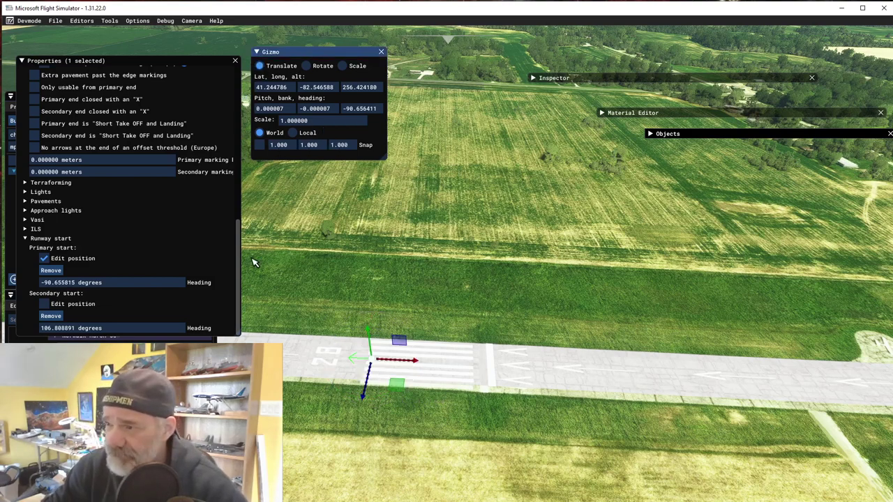
# - Switch position editing from the primary to the secondary start and move the secondary start onto the runway 10 threshold stripes
pyautogui.press('a')
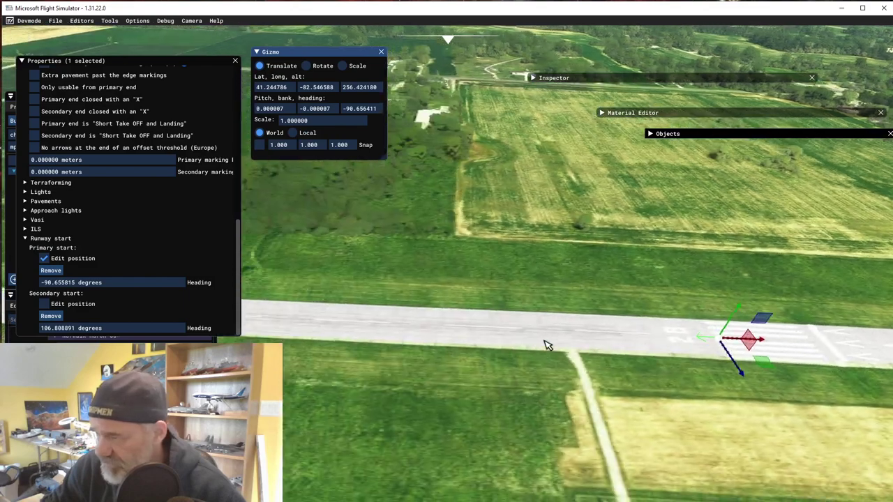
pyautogui.press('a')
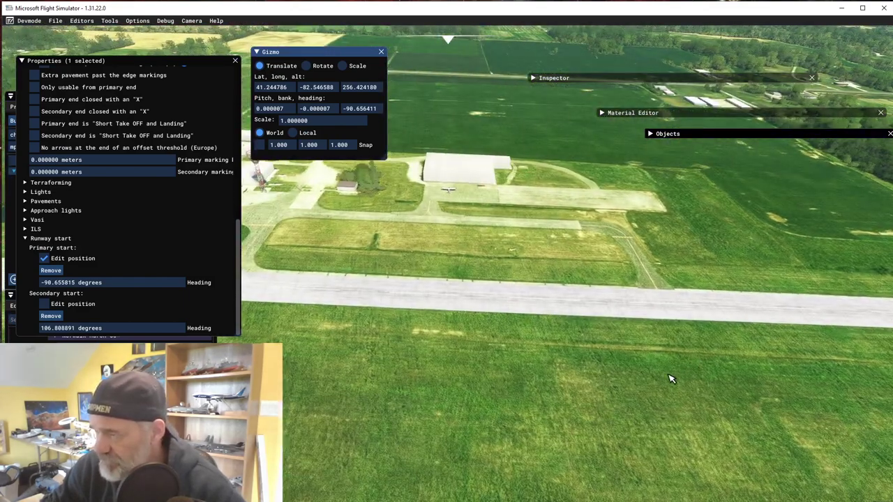
pyautogui.press('a')
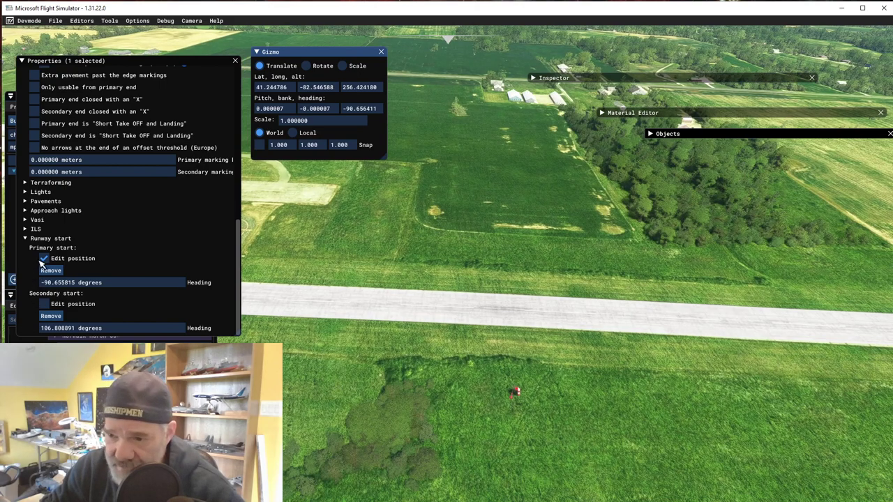
pyautogui.click(46, 259)
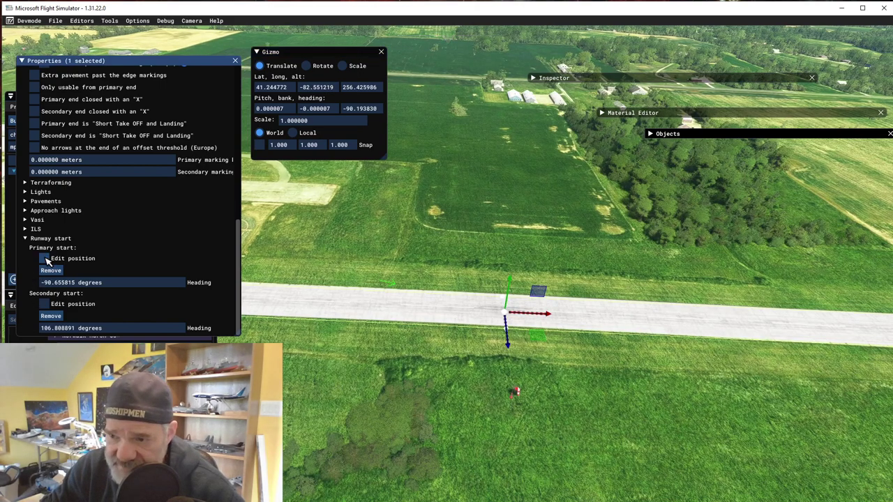
pyautogui.click(45, 304)
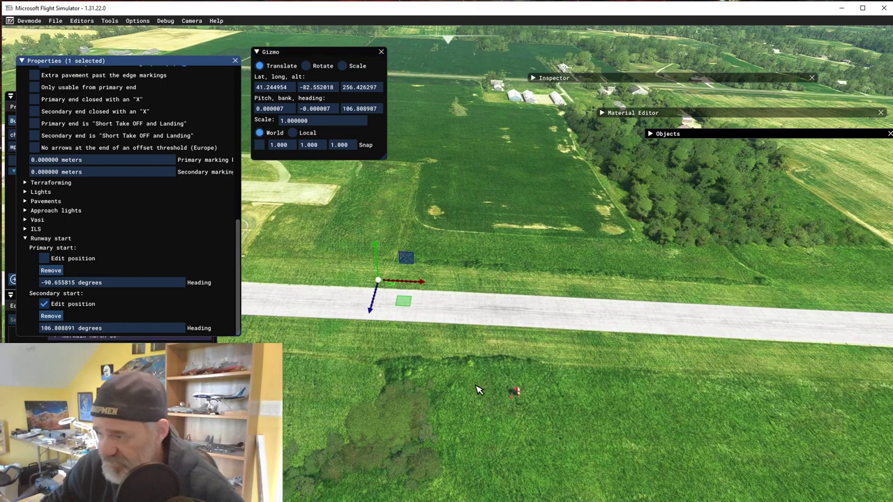
pyautogui.press('a')
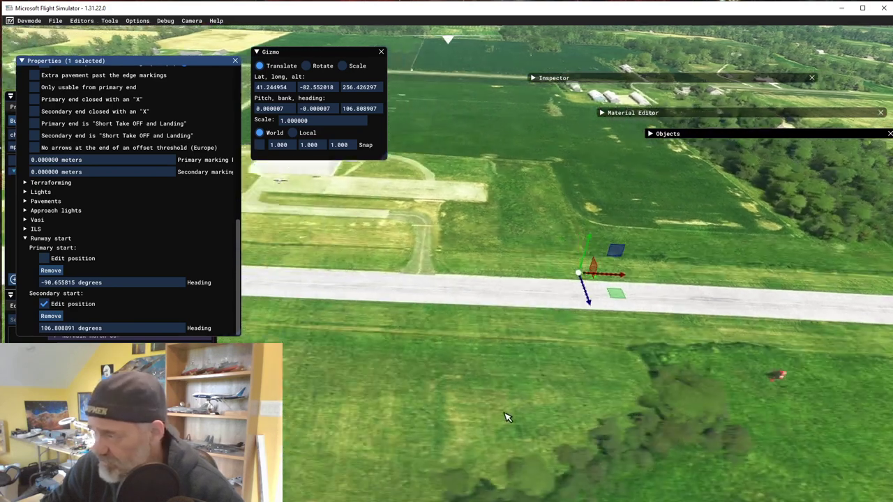
pyautogui.moveTo(707, 299); pyautogui.dragTo(291, 308)
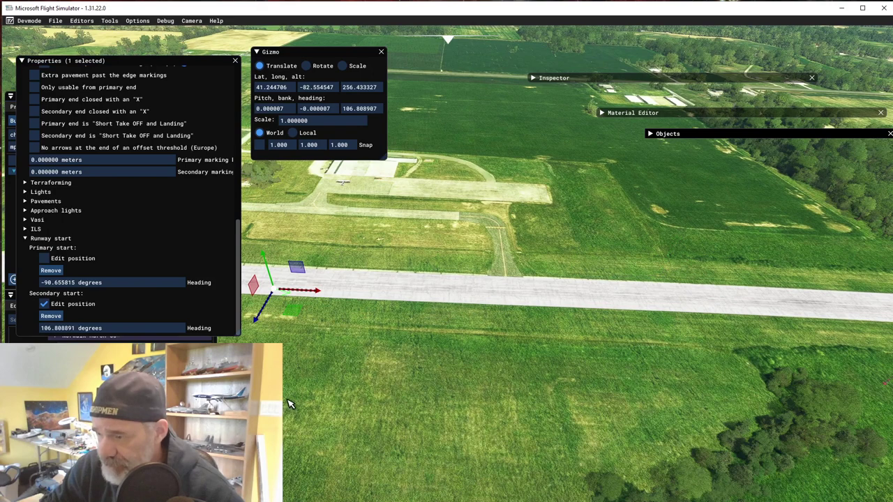
pyautogui.press('a')
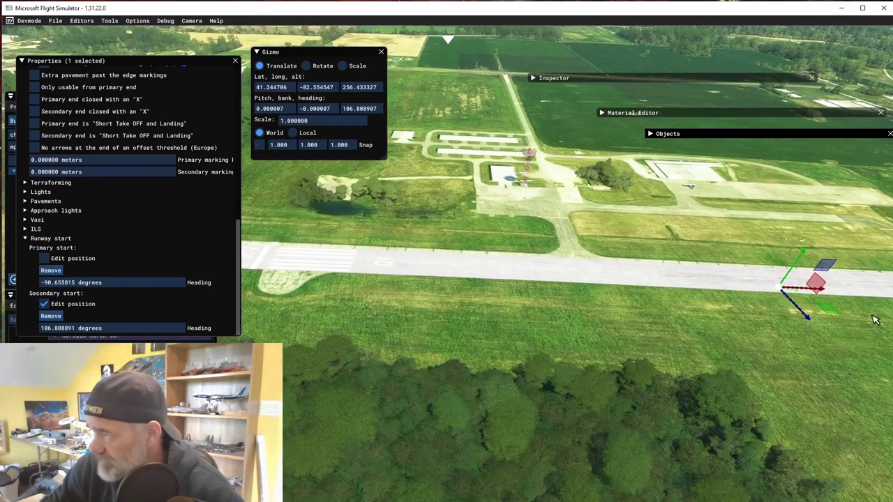
pyautogui.moveTo(827, 314); pyautogui.dragTo(352, 279)
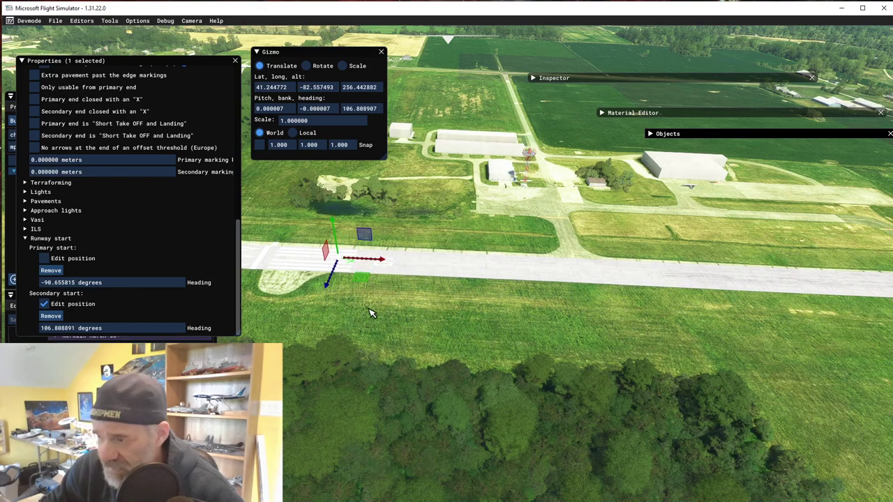
# - Rotate the secondary start to a heading of about 89.19 degrees so it points down the runway
pyautogui.press('a')
pyautogui.press('w')
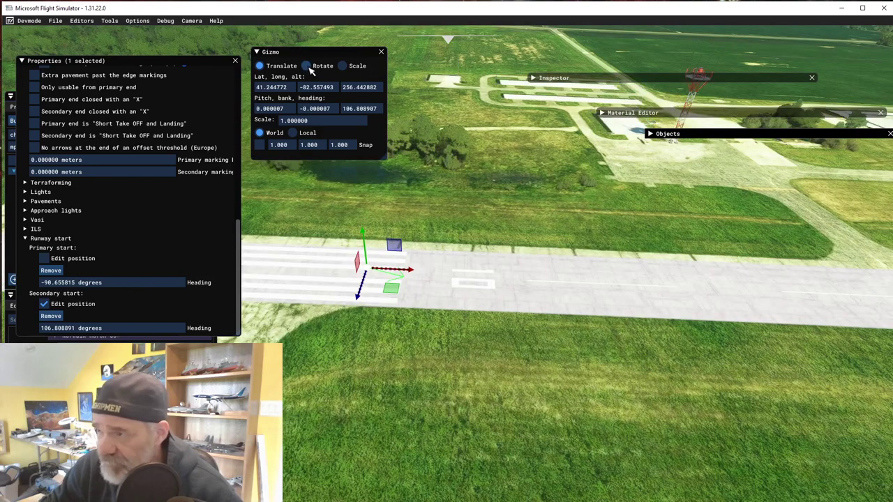
pyautogui.click(305, 66)
pyautogui.moveTo(379, 300); pyautogui.dragTo(395, 299)
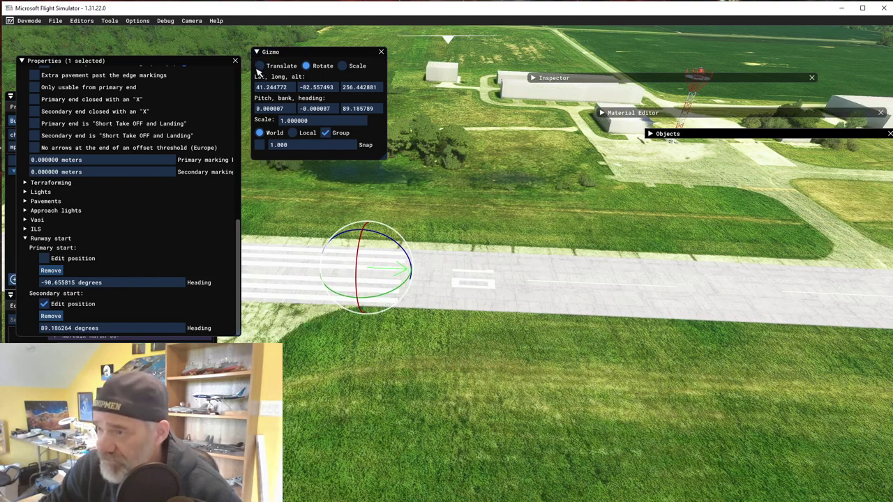
# - Nudge the secondary start sideways onto the runway centerline and collapse the runway properties
pyautogui.click(259, 66)
pyautogui.moveTo(394, 289); pyautogui.dragTo(394, 295)
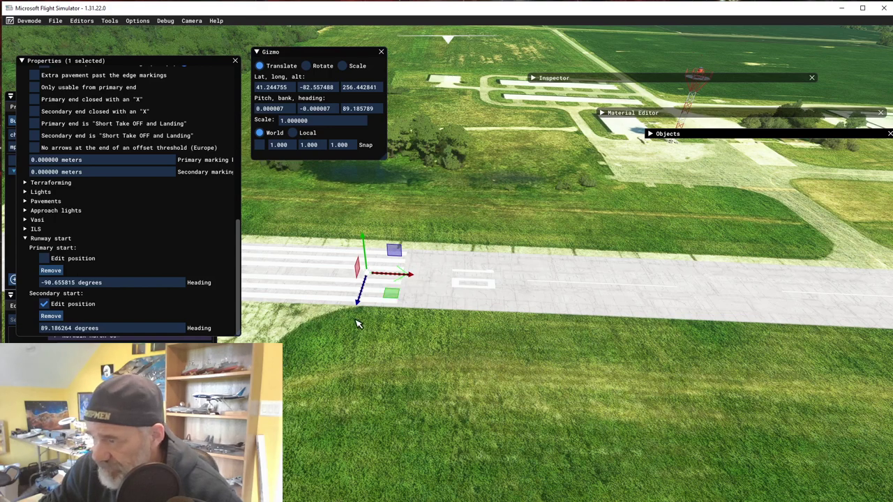
pyautogui.scroll(-3, 356, 323)
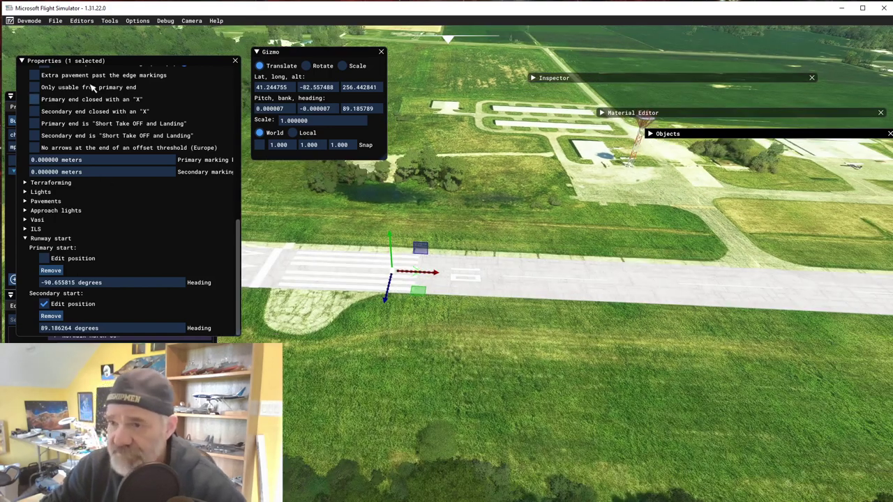
pyautogui.click(22, 61)
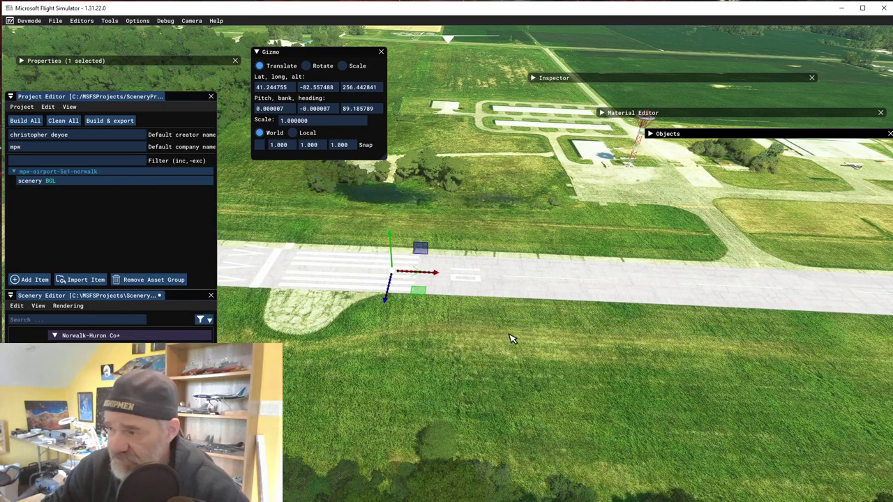
pyautogui.scroll(-2, 508, 337)
pyautogui.press('Right')
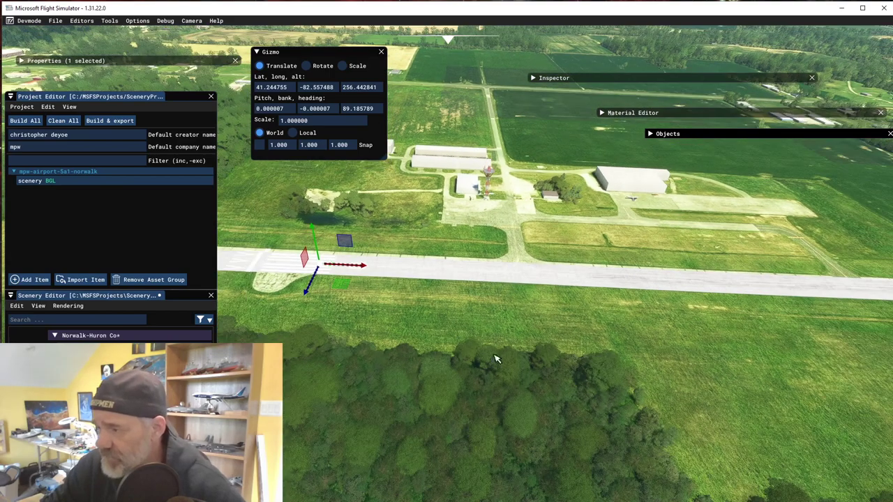
pyautogui.press('Right')
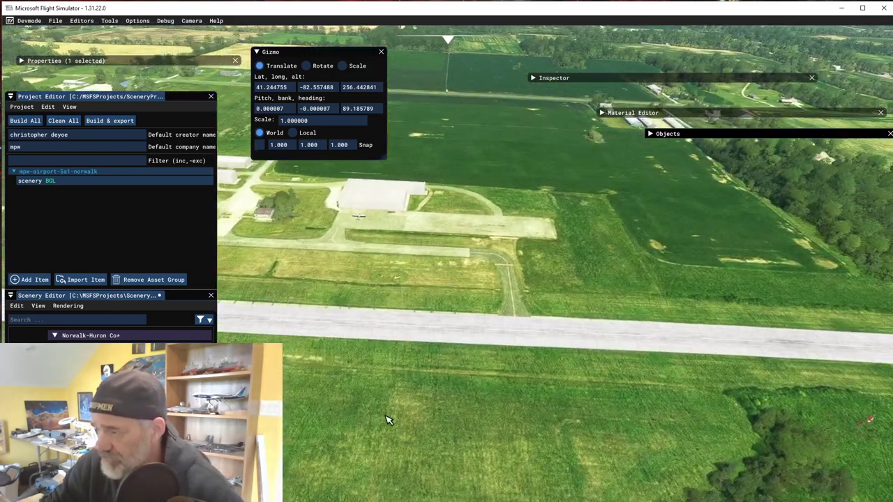
pyautogui.scroll(-3, 405, 384)
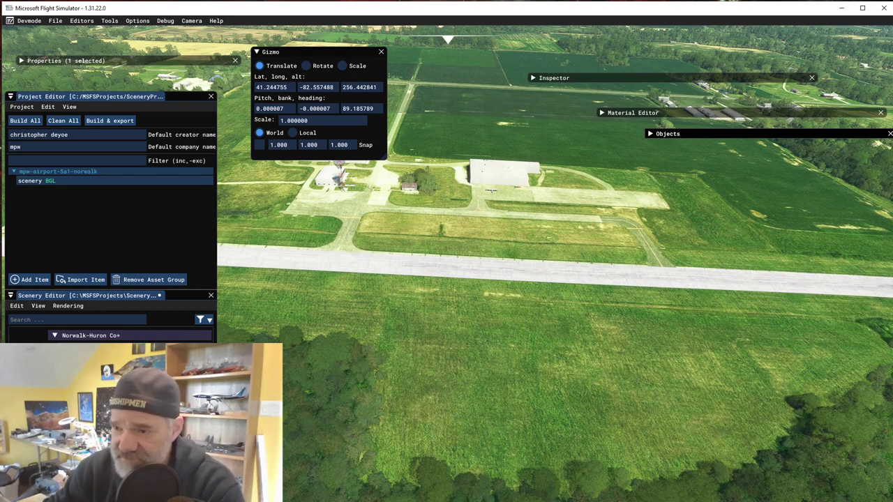
# - Select the mpw-airport-5a1-norwalk package and expand its Inspector, then empty the debug console log and close the console
pyautogui.click(47, 176)
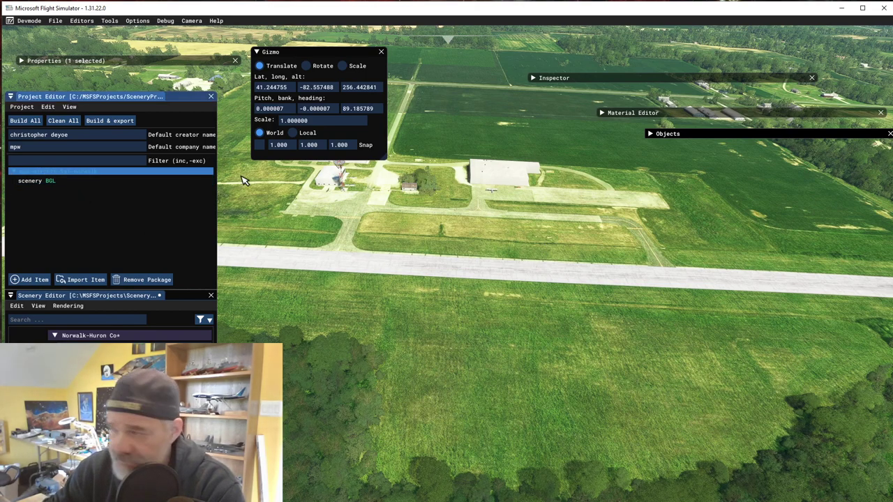
pyautogui.click(534, 78)
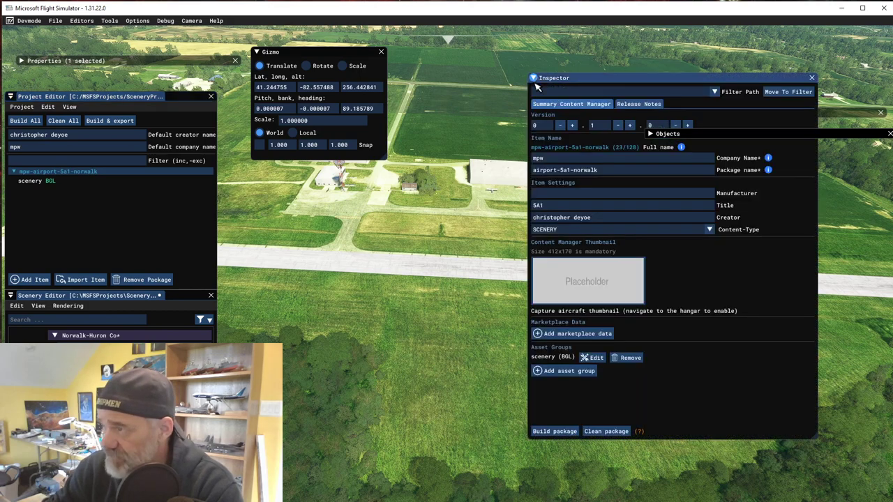
pyautogui.click(170, 21)
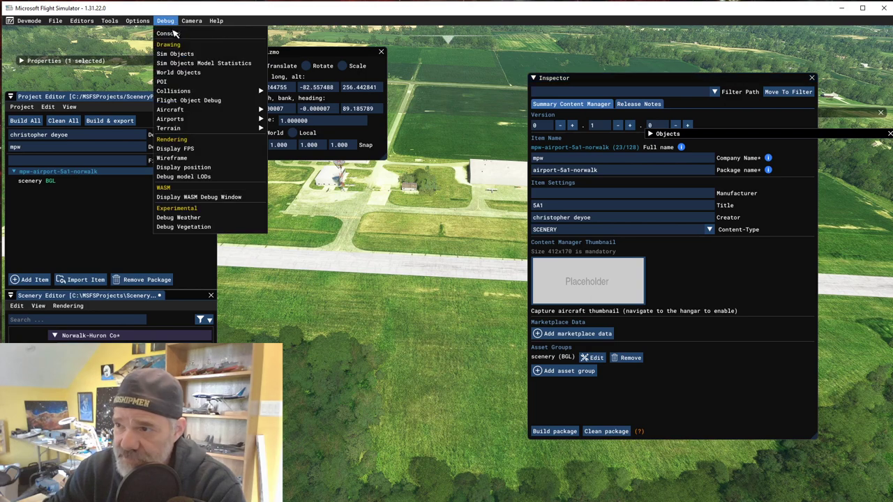
pyautogui.click(175, 32)
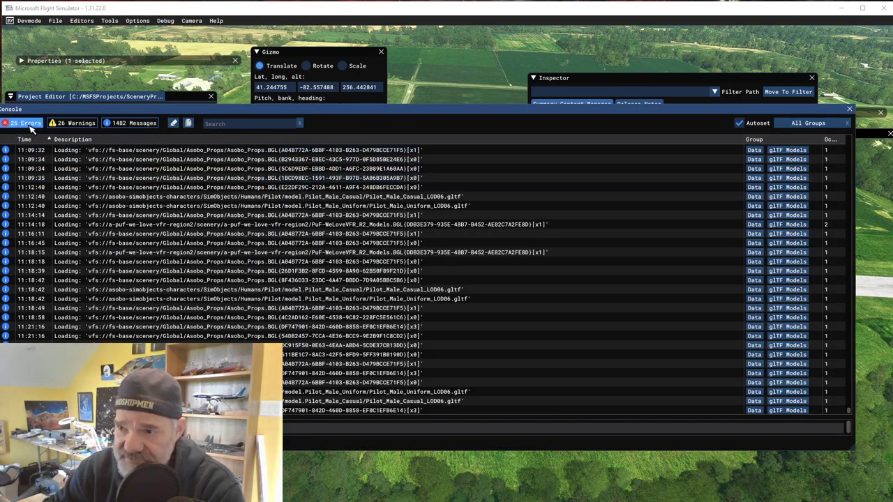
pyautogui.click(195, 180)
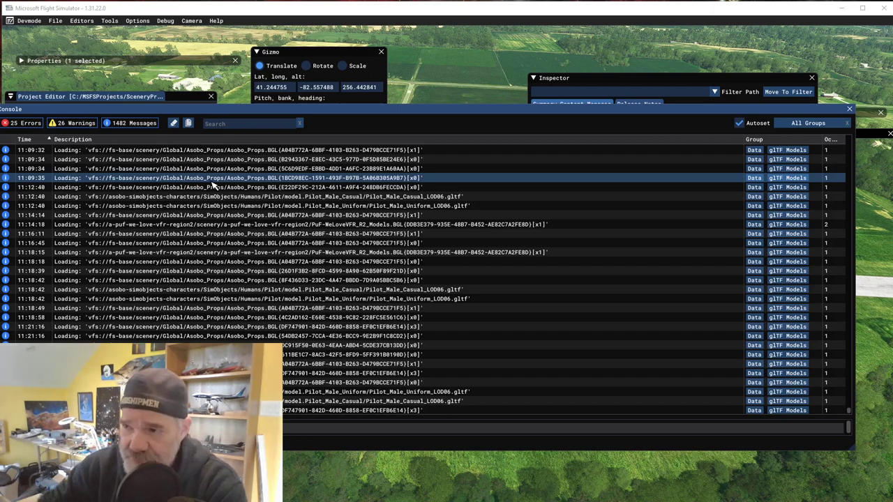
pyautogui.click(174, 127)
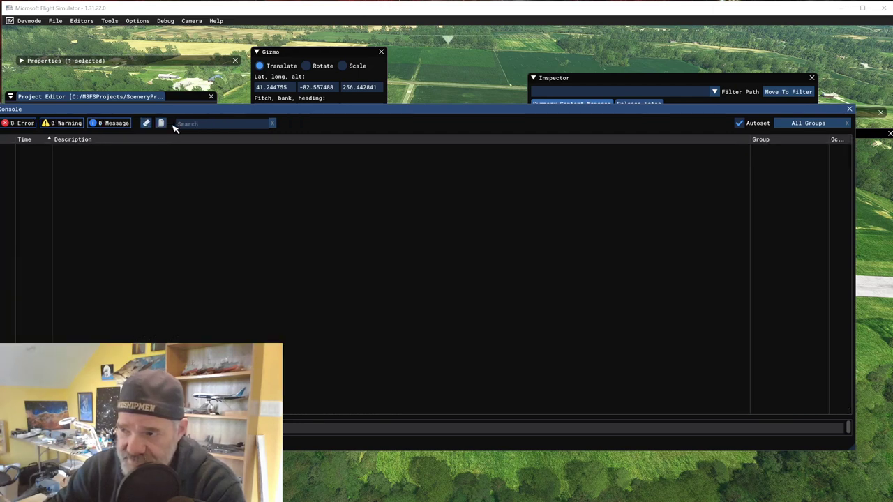
pyautogui.click(849, 109)
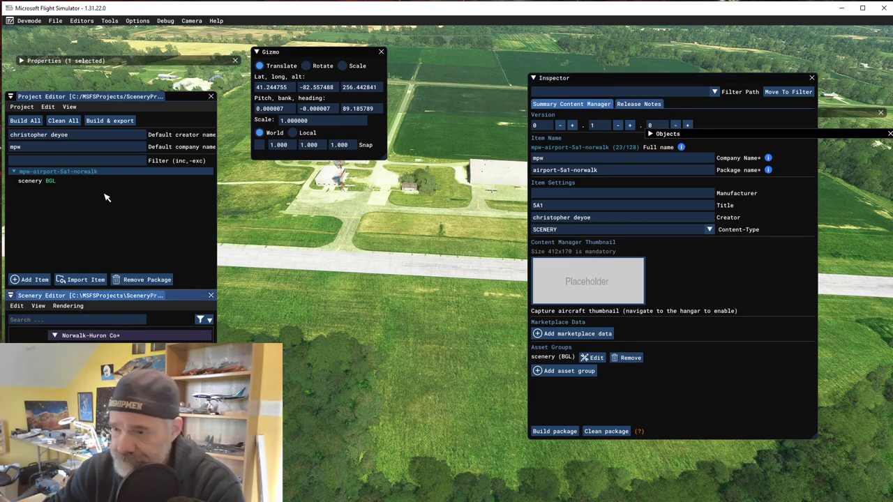
# - Set the package's middle version number to 2 and build the package, saving the project first, and close the build console
pyautogui.doubleClick(593, 126)
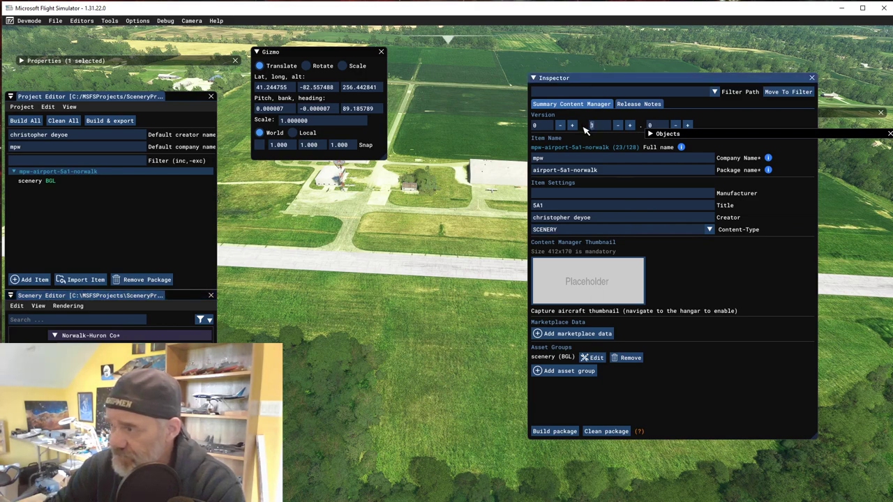
pyautogui.write('2')
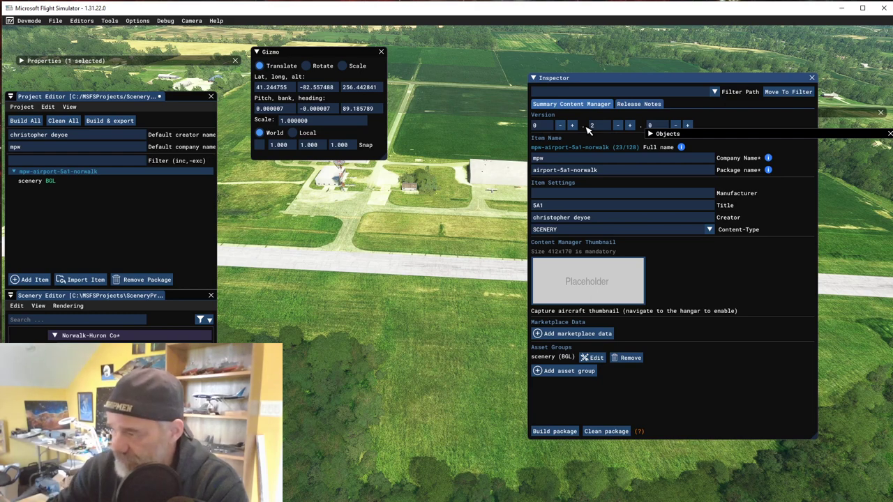
pyautogui.click(551, 433)
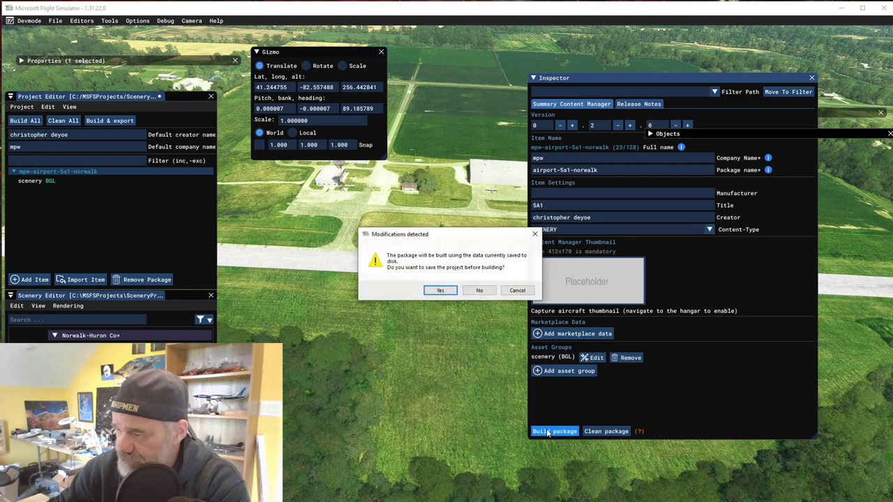
pyautogui.click(440, 291)
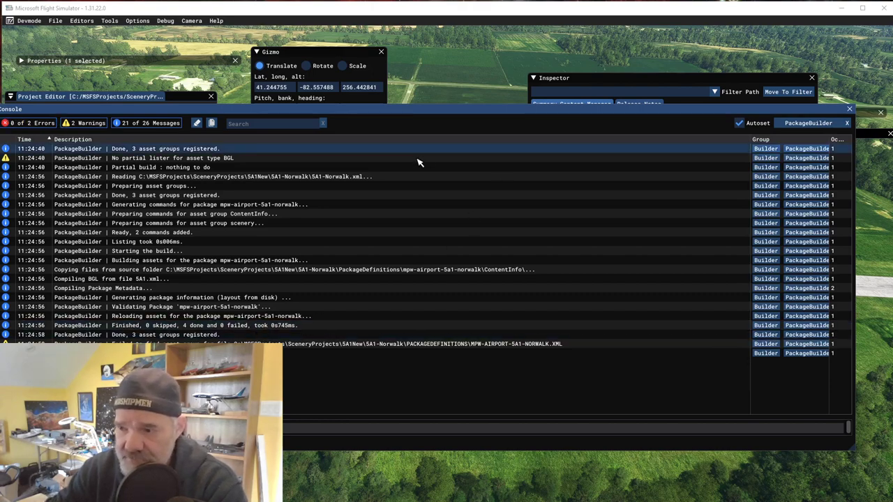
pyautogui.click(849, 110)
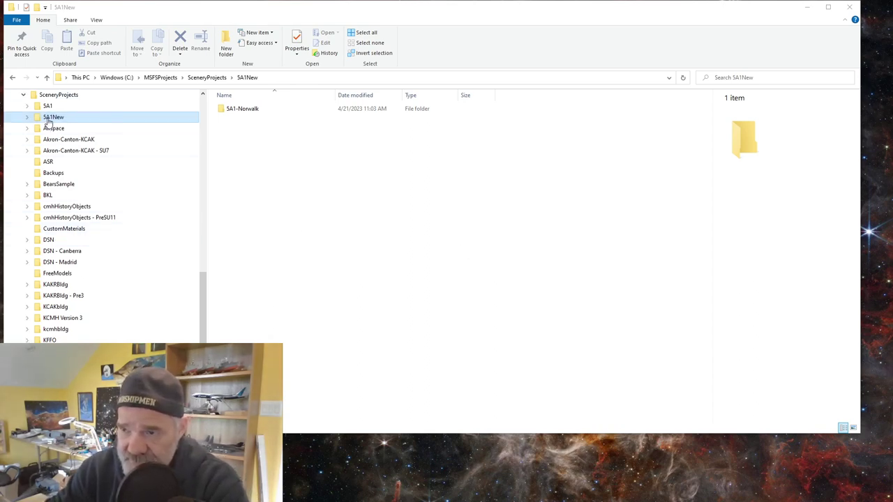
# - In File Explorer, check the 5A1-Norwalk project folder and go to the MSFS SDK\Tools\bin folder
pyautogui.doubleClick(243, 109)
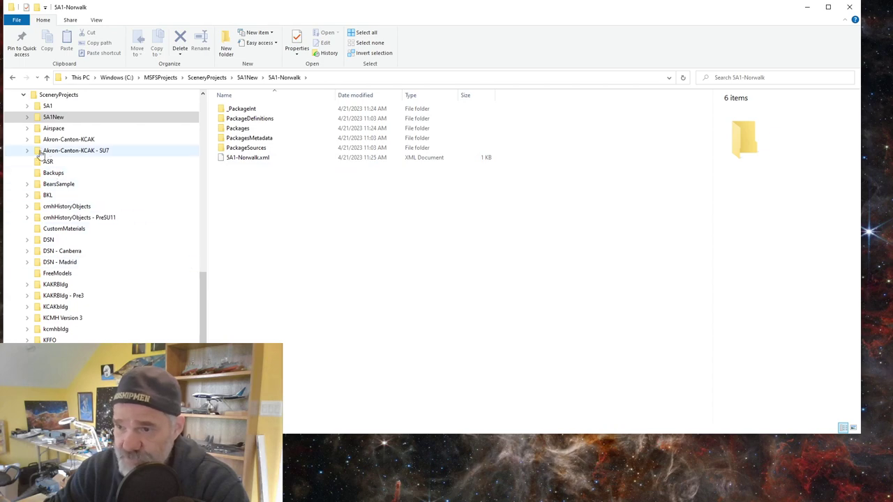
pyautogui.moveTo(200, 298); pyautogui.dragTo(190, 203)
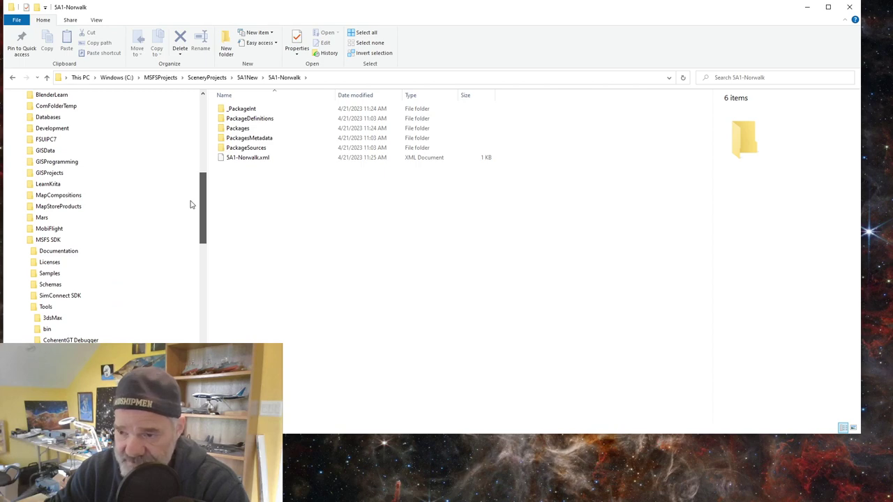
pyautogui.click(47, 330)
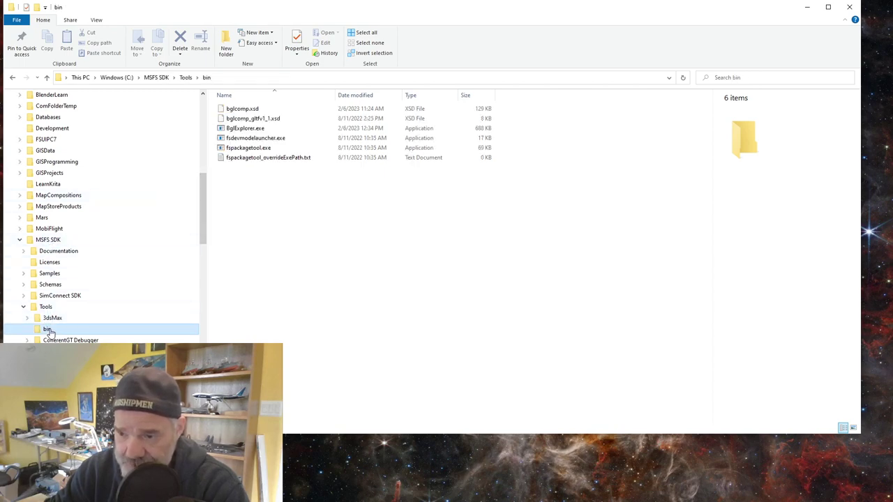
# - Copy fspackagetool.exe from the SDK bin folder into SceneryProjects\5A1New\5A1-Norwalk
pyautogui.moveTo(202, 233); pyautogui.dragTo(207, 329)
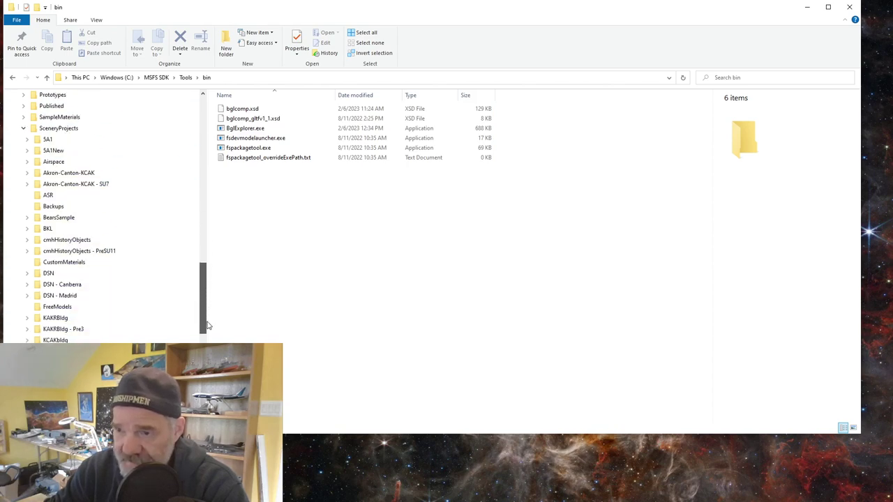
pyautogui.click(26, 150)
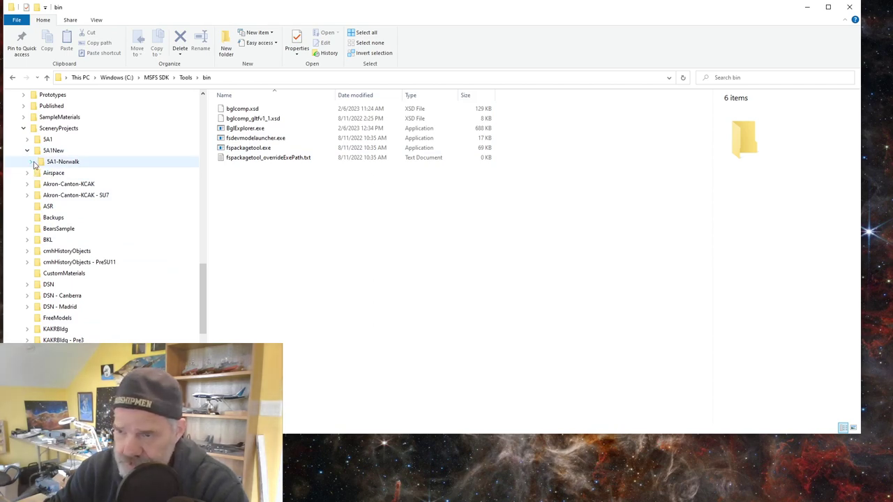
pyautogui.click(31, 162)
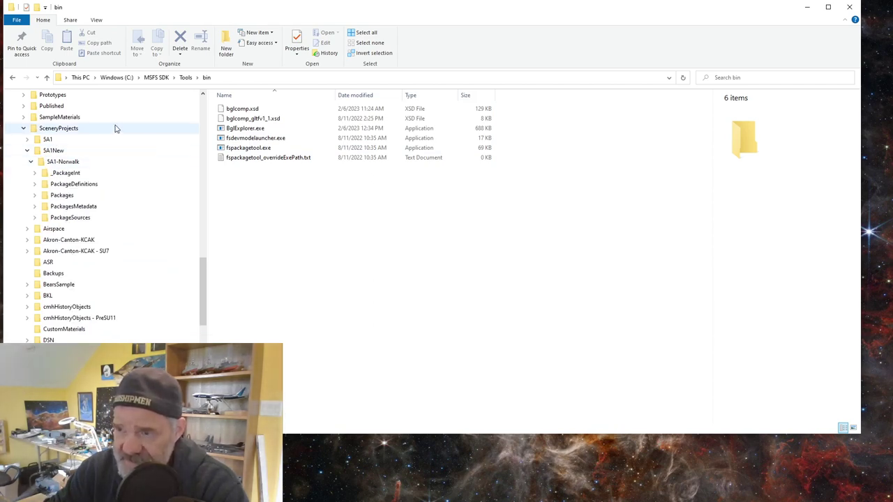
pyautogui.click(236, 149)
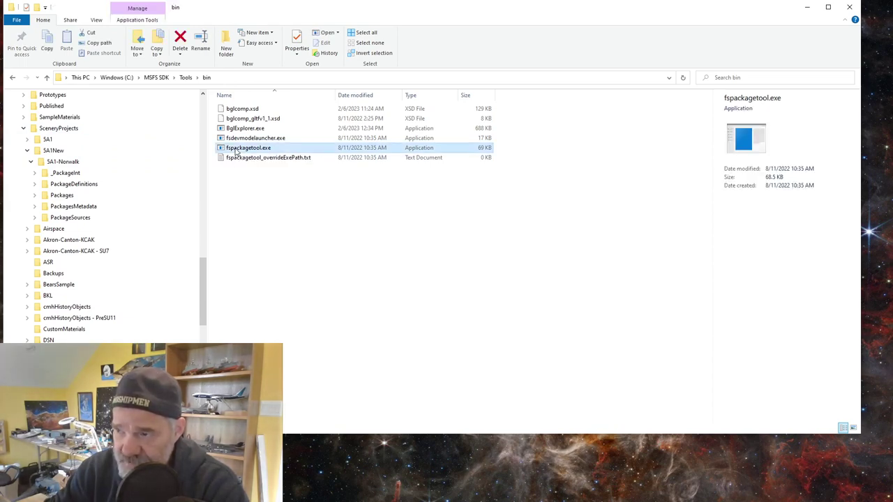
pyautogui.moveTo(236, 152); pyautogui.dragTo(64, 164)
pyautogui.moveTo(64, 164); pyautogui.dragTo(63, 165, button='right')
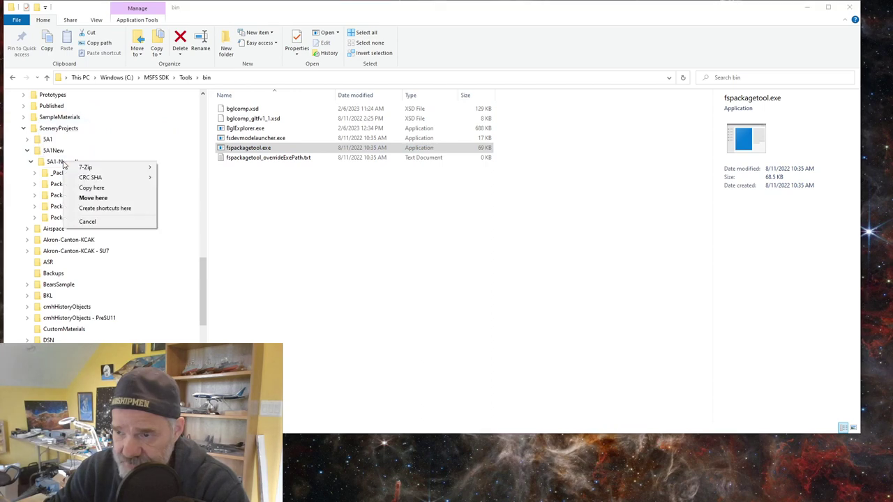
pyautogui.click(87, 189)
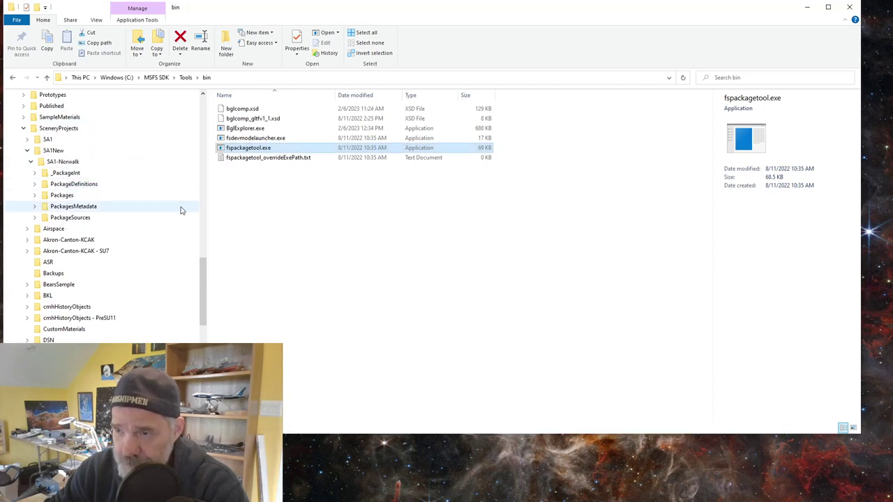
# - Look through the 5A1-Norwalk project folder, including 5A1-Norwalk.xml and the PackageSources and Packages folders
pyautogui.click(65, 163)
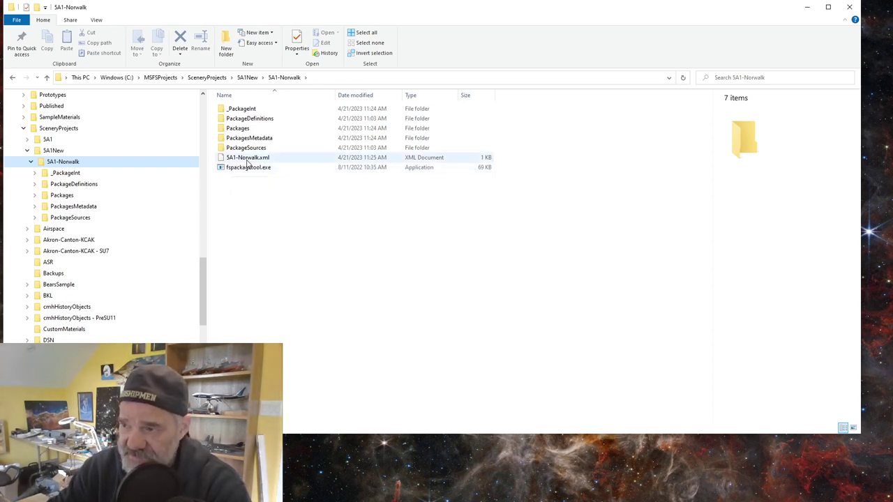
pyautogui.moveTo(245, 160)
pyautogui.mouseDown()
pyautogui.moveTo(240, 168)
pyautogui.moveTo(248, 161)
pyautogui.moveTo(363, 194)
pyautogui.moveTo(249, 160)
pyautogui.mouseUp()
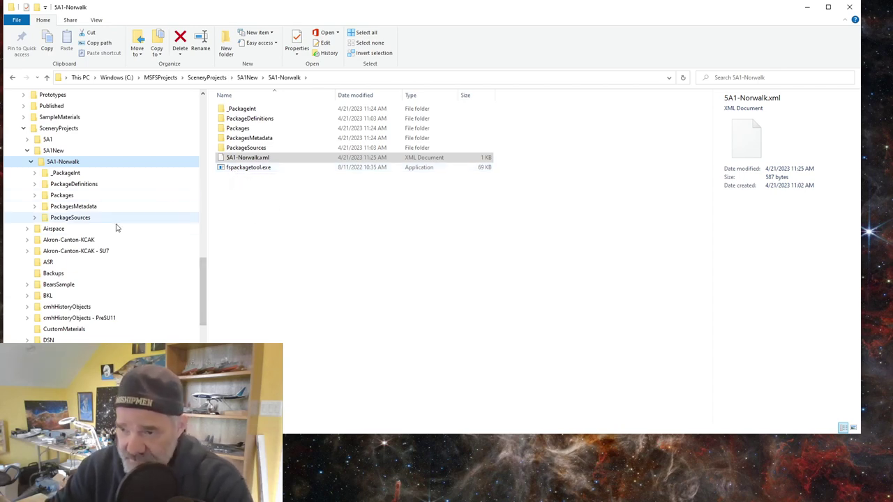
pyautogui.click(57, 163)
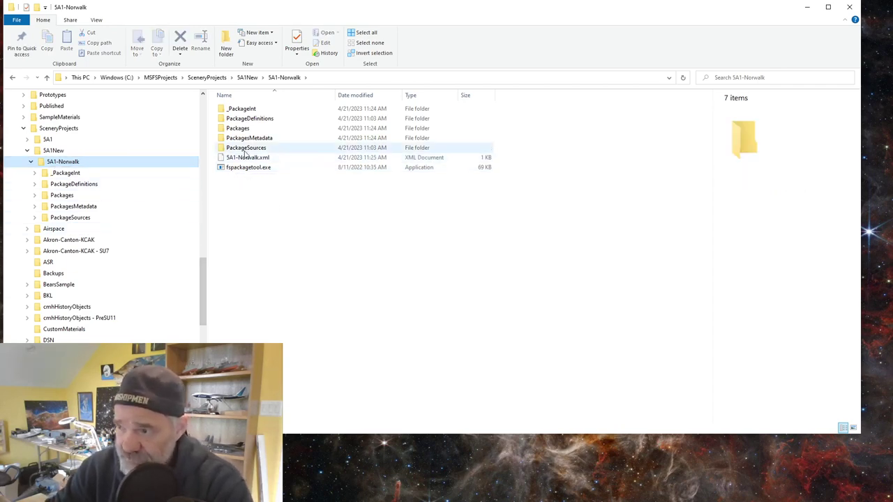
pyautogui.doubleClick(241, 149)
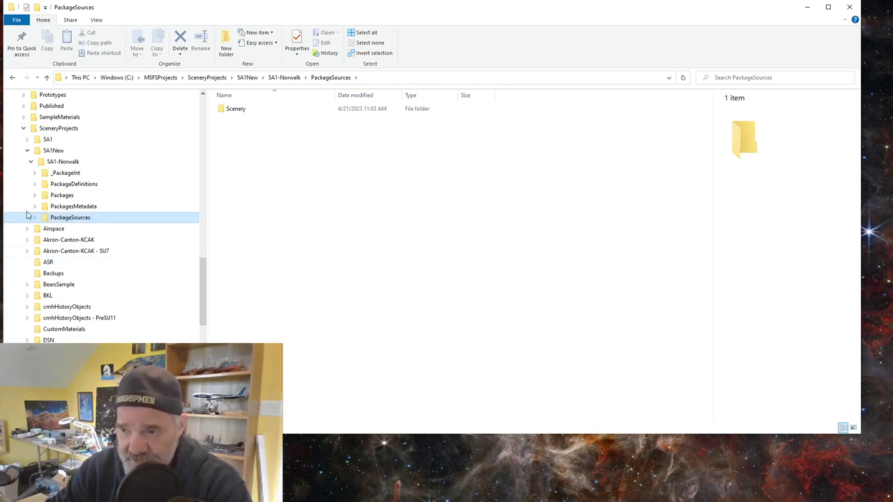
pyautogui.click(62, 195)
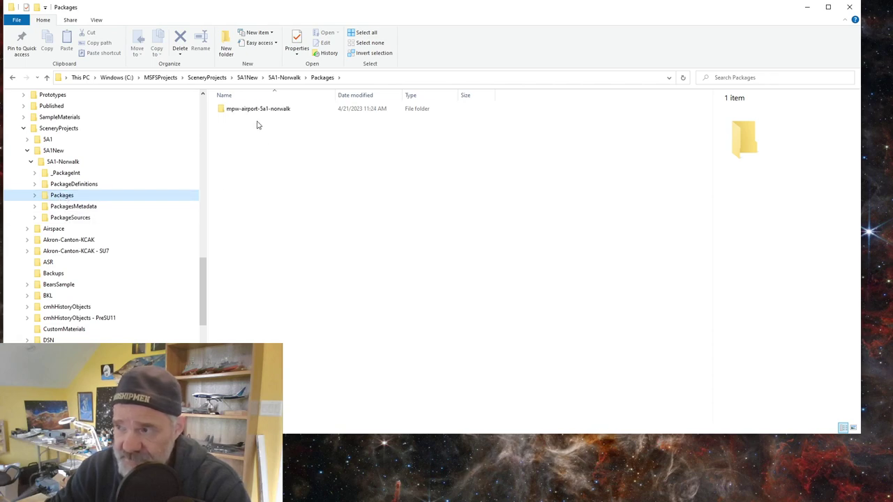